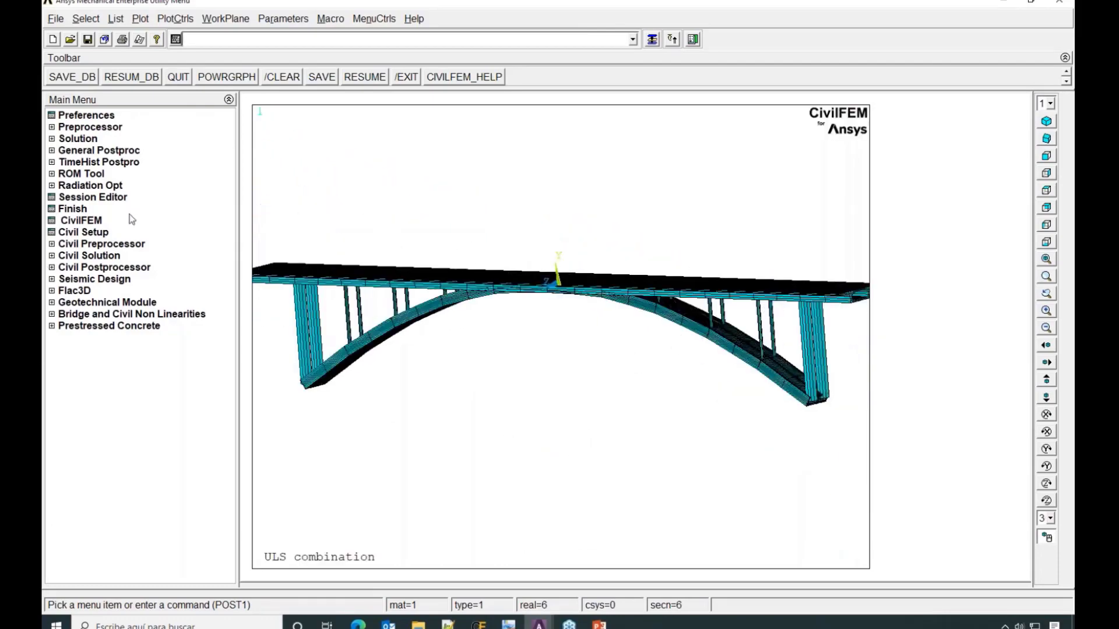
Examine the reinforced concrete codes available in the CivilFEM setup options, and leave the setup without changes
click(65, 233)
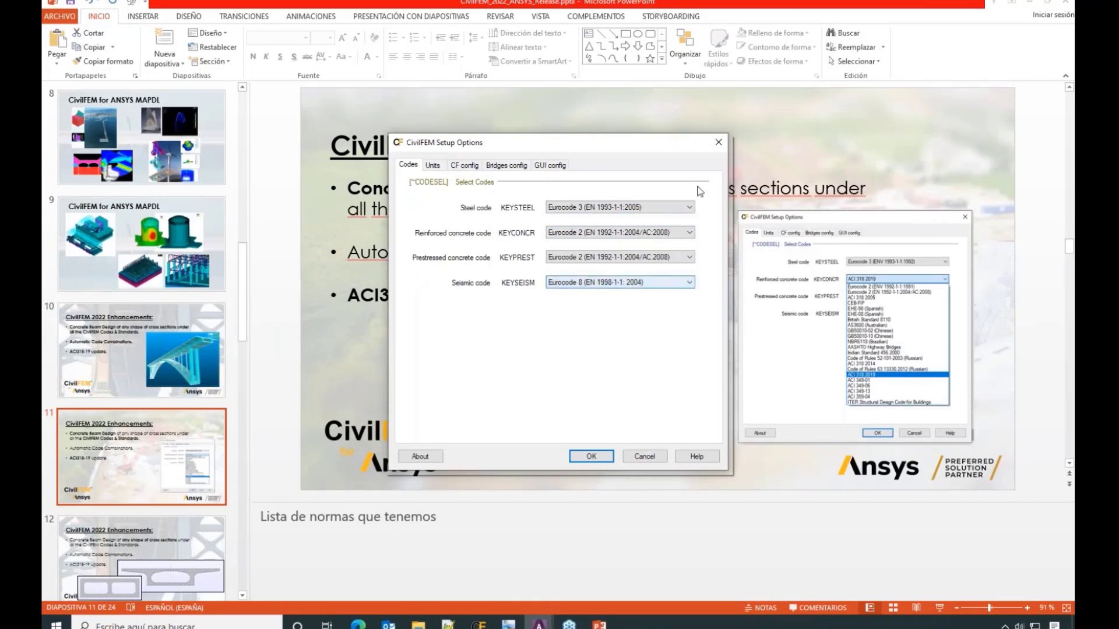
click(690, 234)
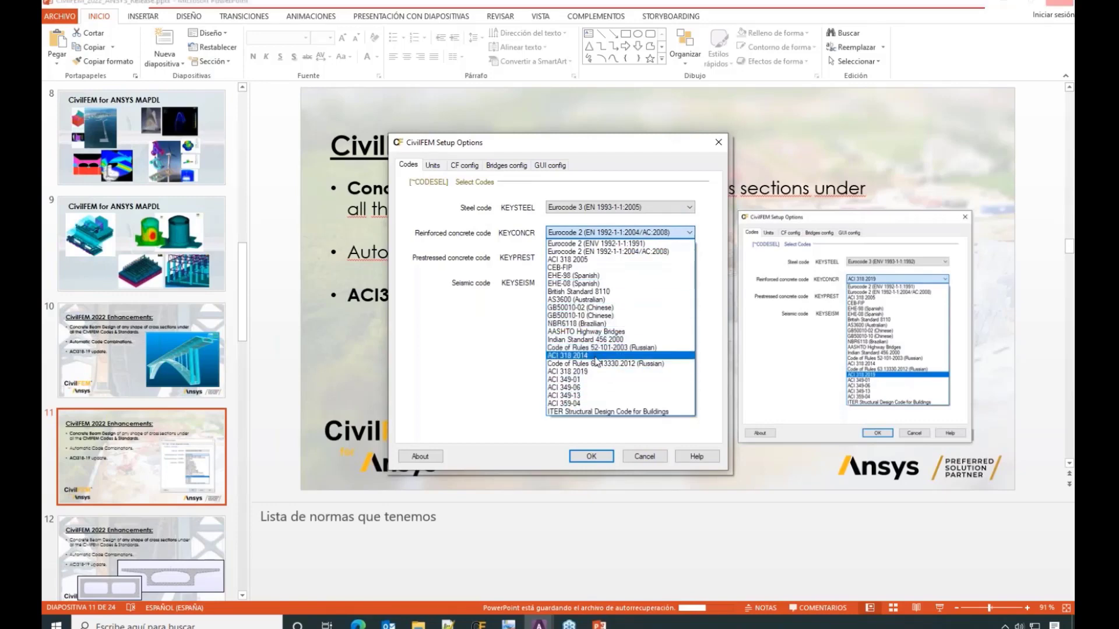
click(720, 142)
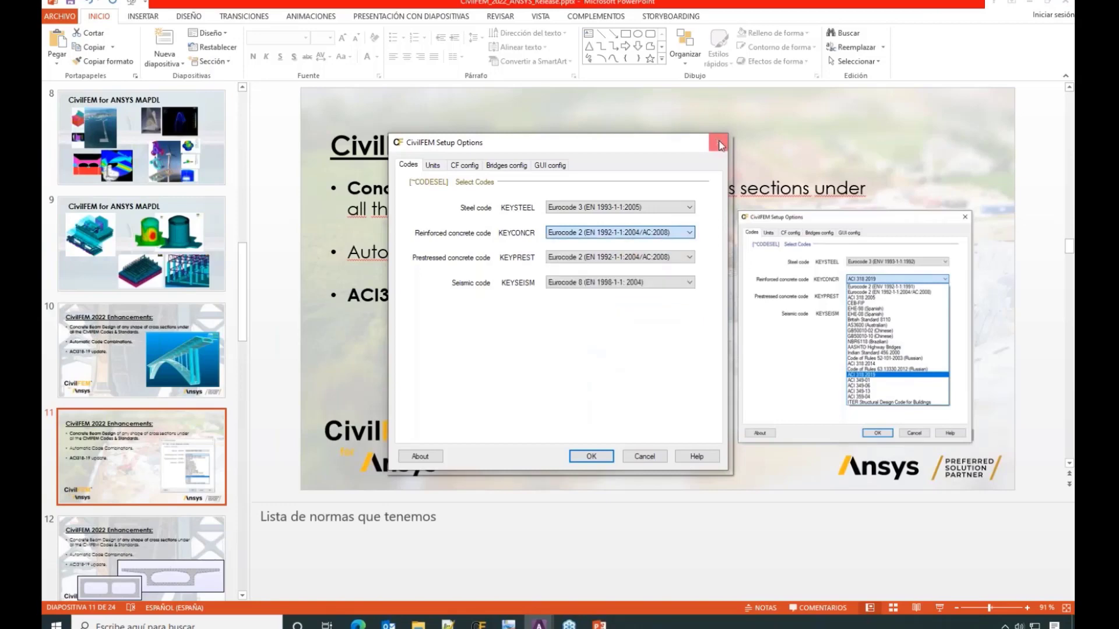
click(644, 455)
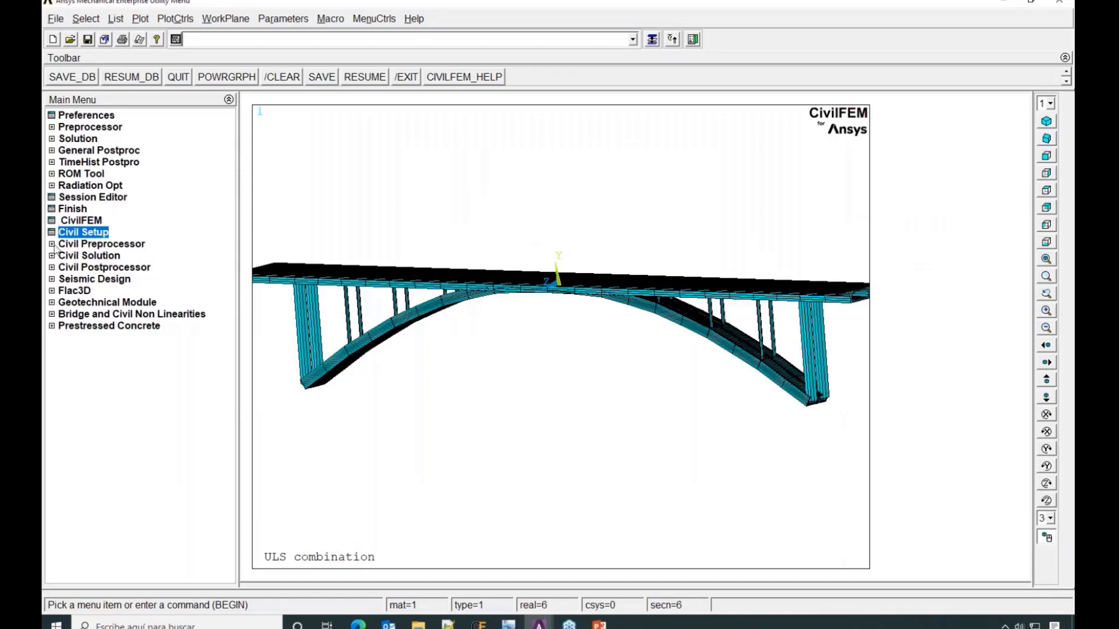
Examine the shape options for a new slab bridge section, and discard the new section without creating it
right_drag(623, 460, 605, 437)
scroll(606, 377, up, 2)
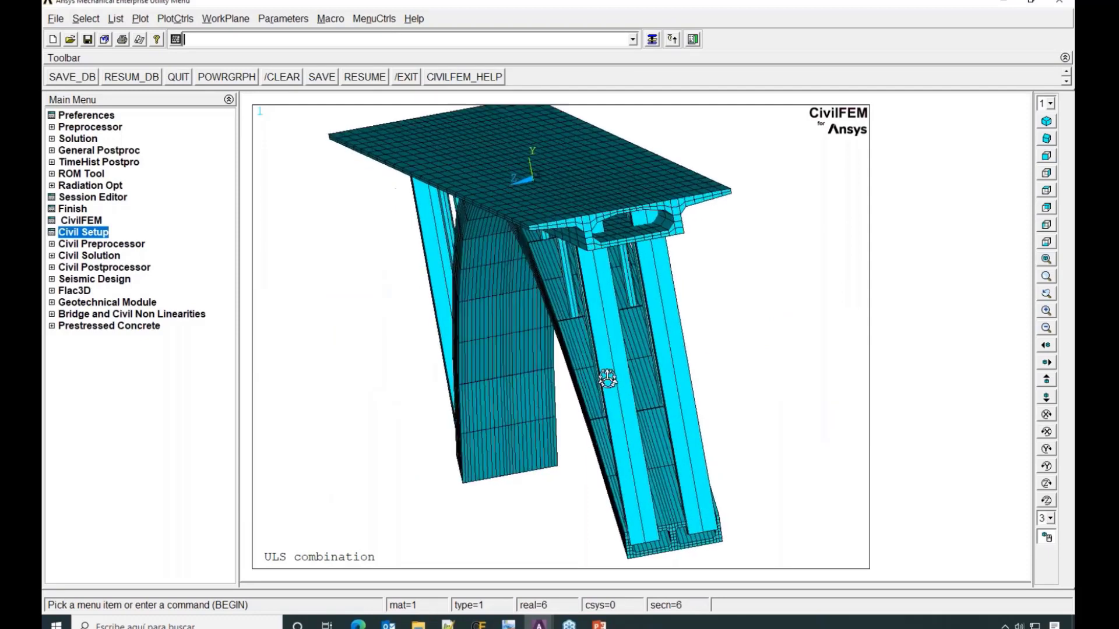
right_drag(607, 377, 641, 335)
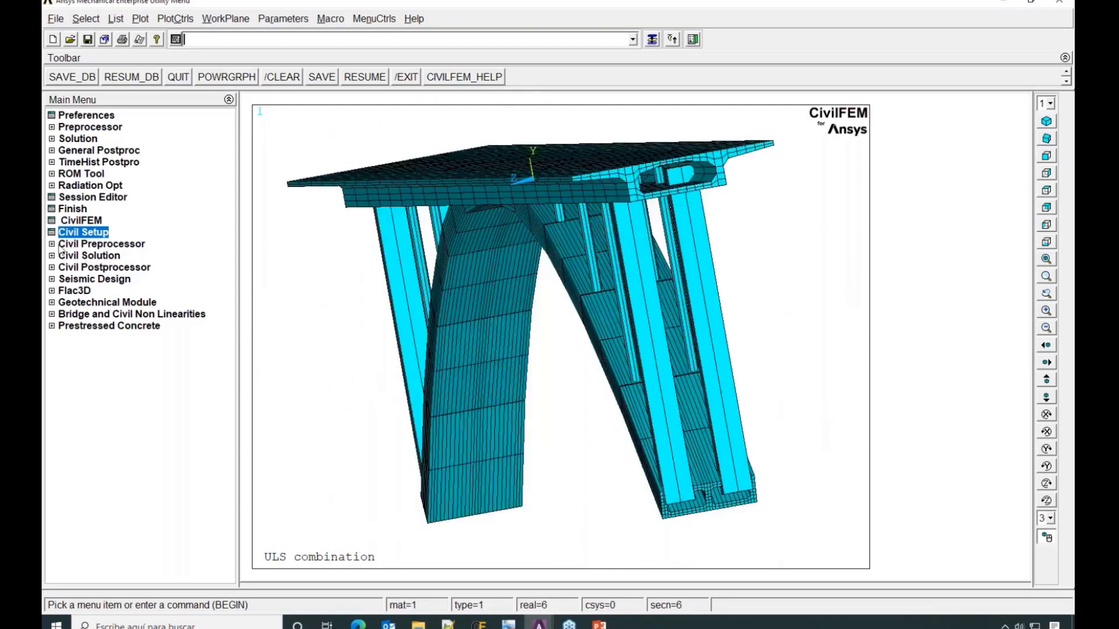
click(78, 244)
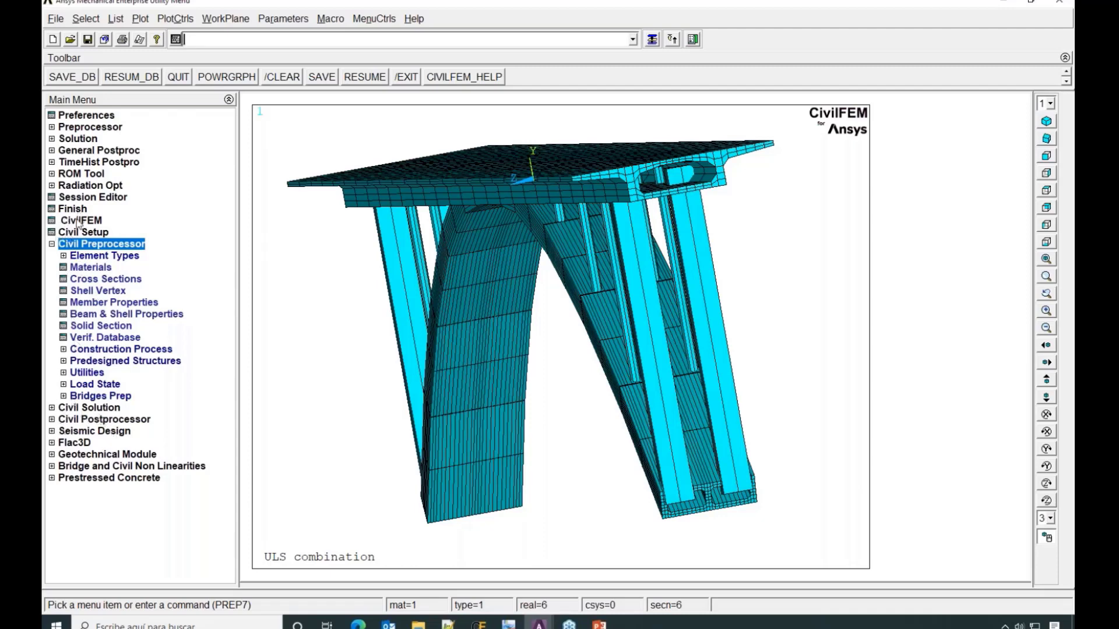
click(66, 397)
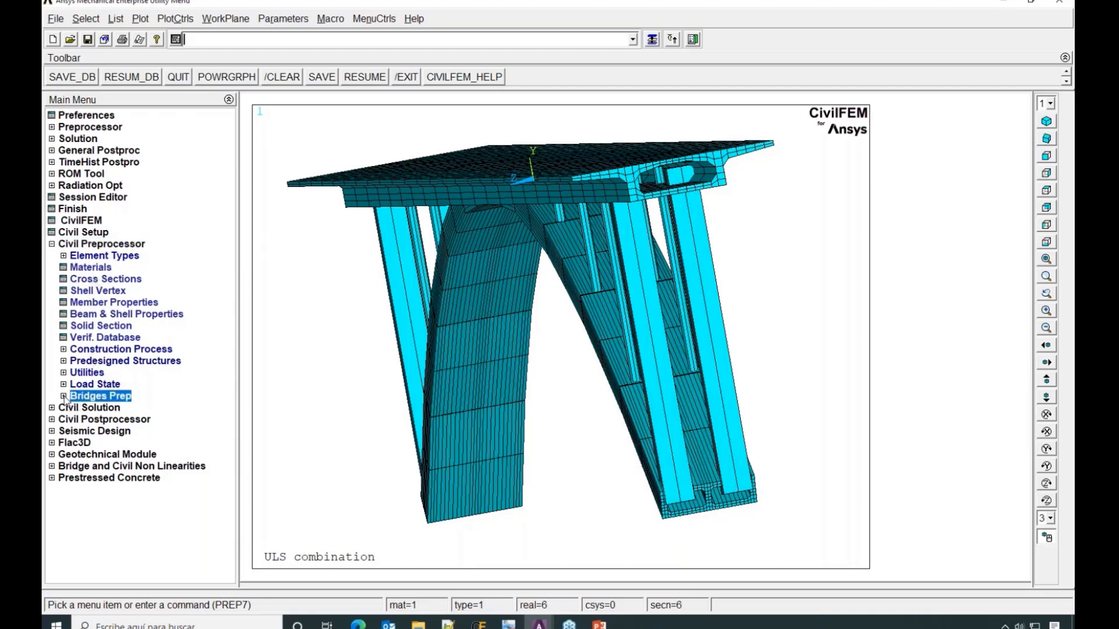
click(119, 409)
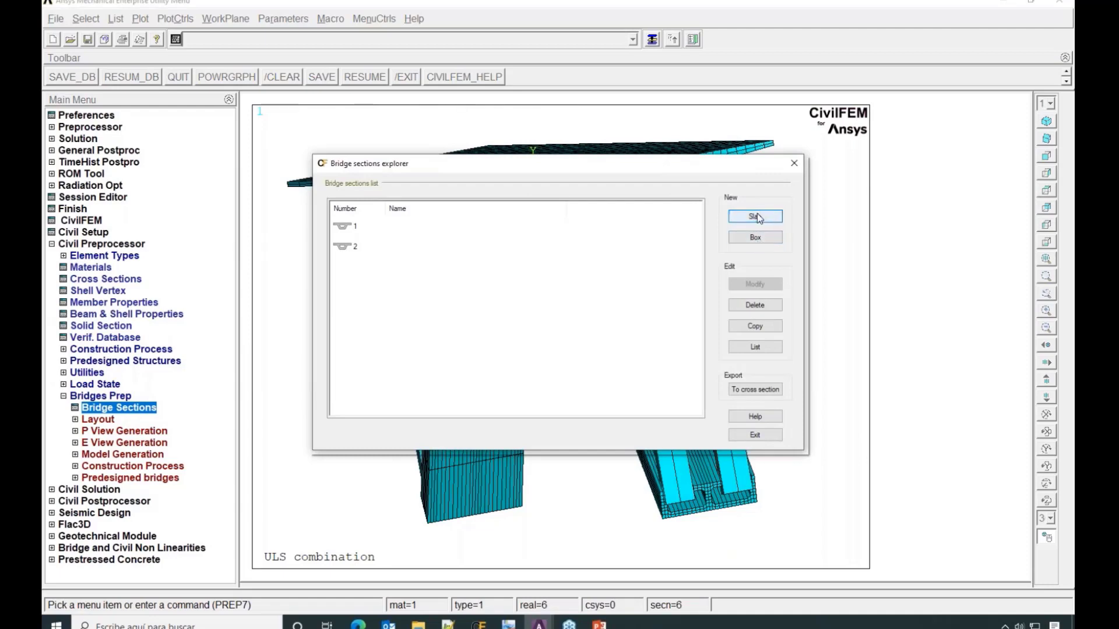
click(755, 216)
click(377, 183)
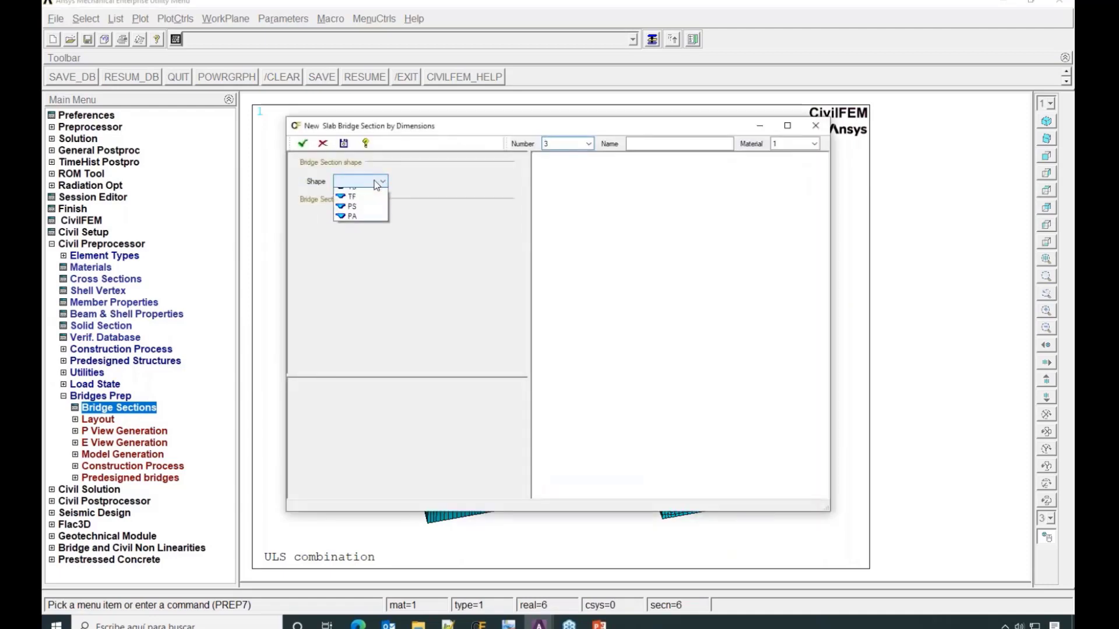
click(815, 126)
click(815, 126)
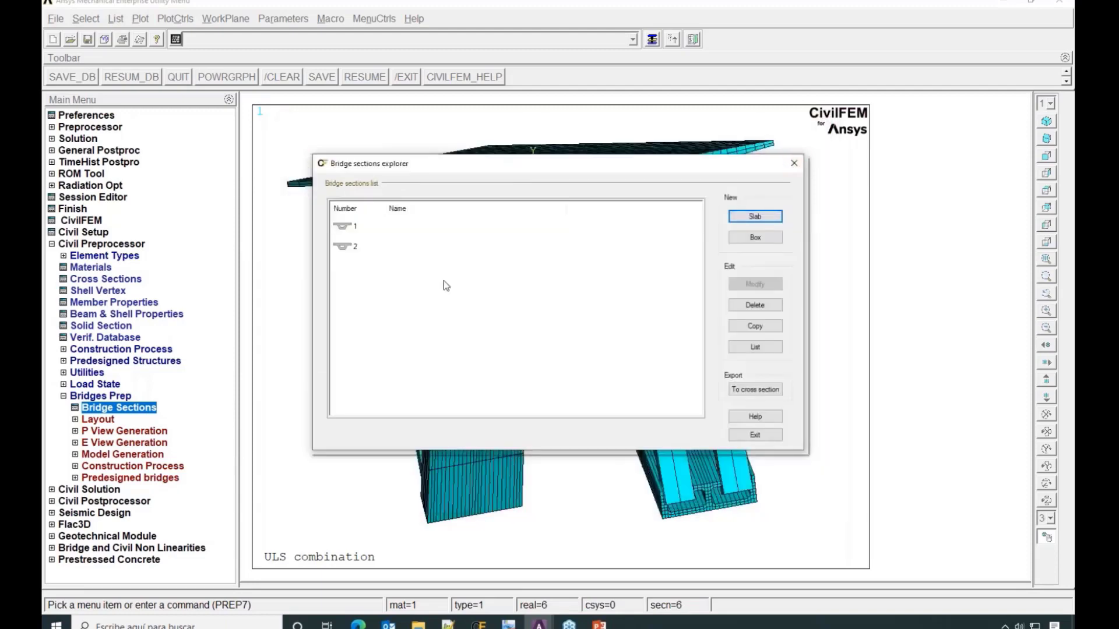
Inspect the geometry of bridge sections 1 and 2, and close the bridge sections explorer
click(334, 226)
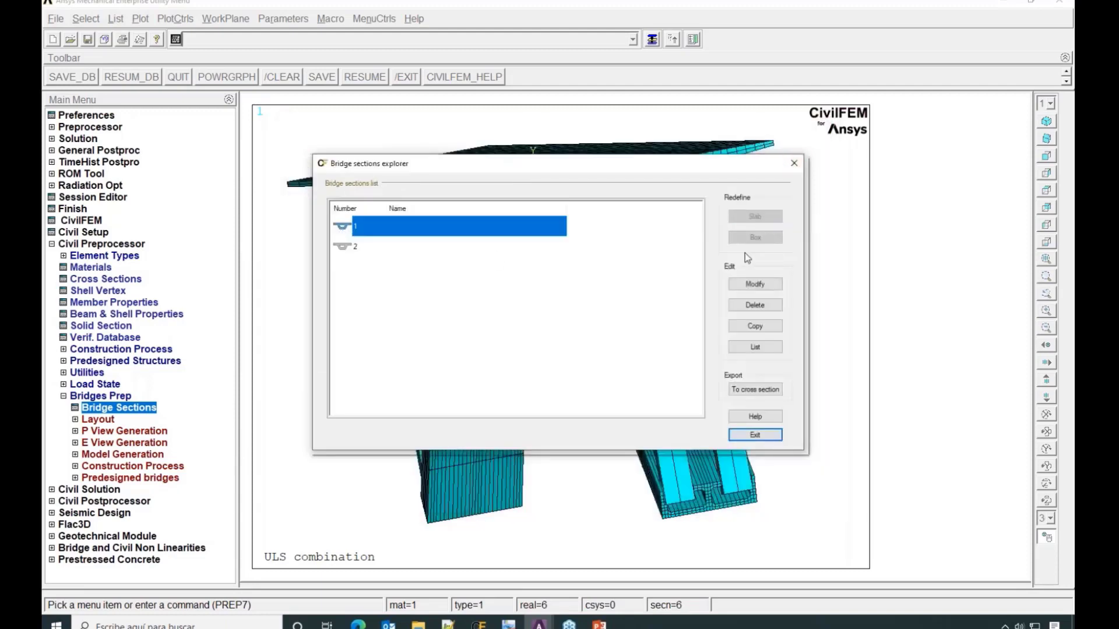
click(757, 285)
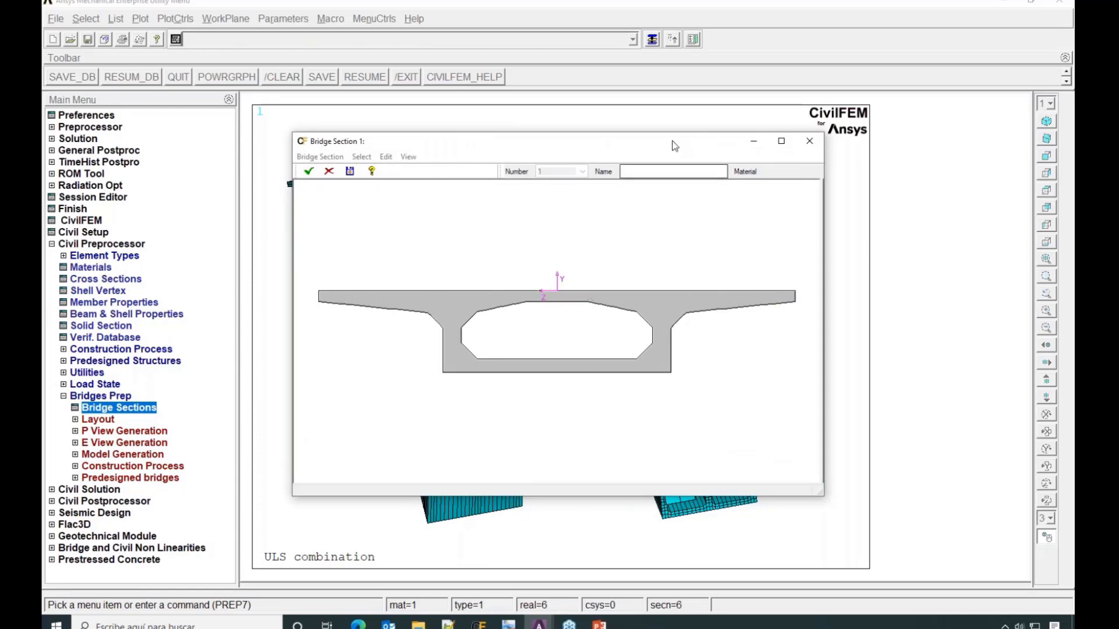
click(809, 141)
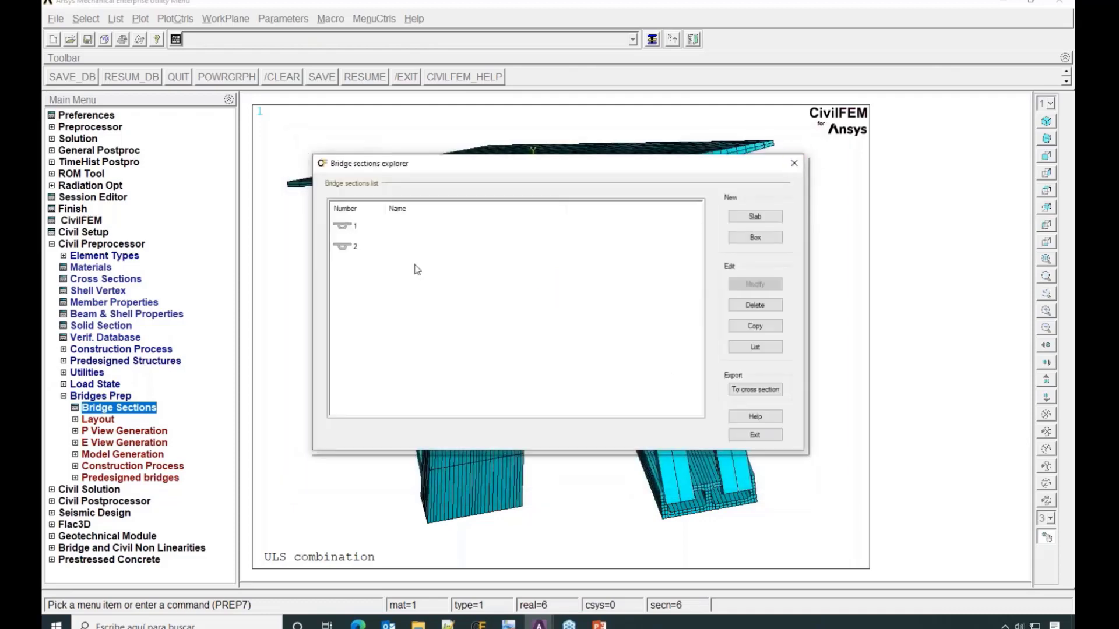
click(350, 249)
click(742, 285)
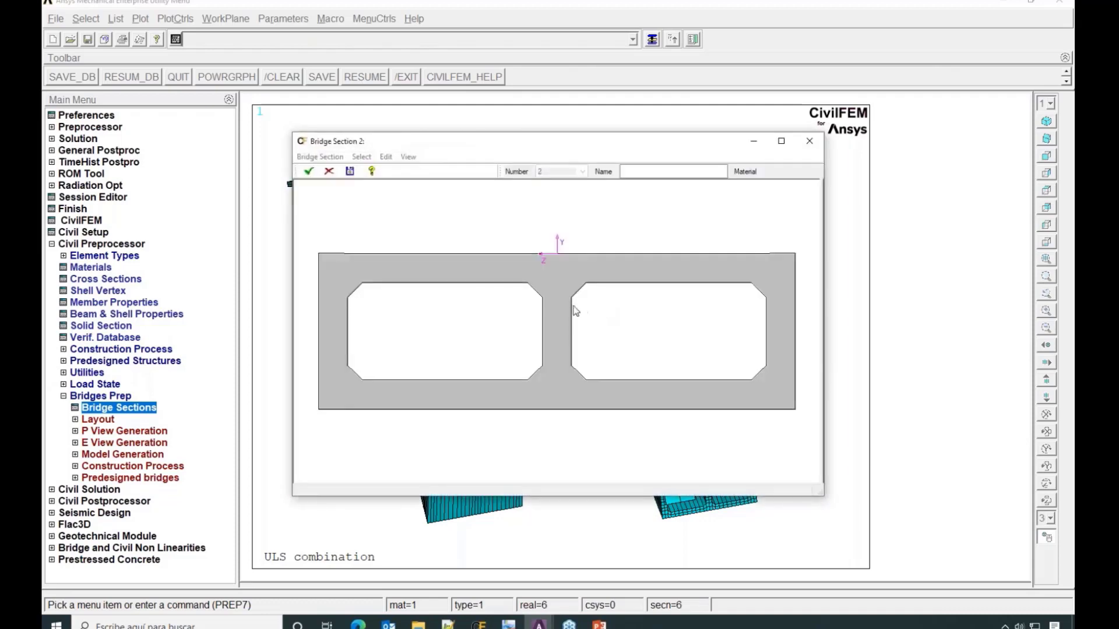
click(809, 141)
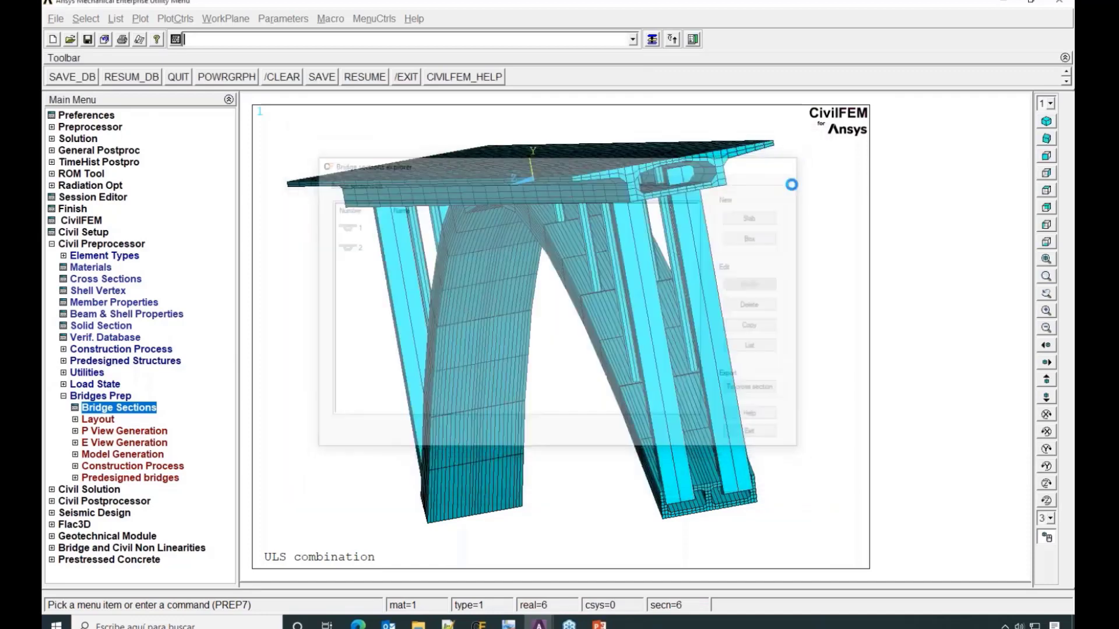
Look at the shape options for a new cable cross section, and close it without creating a section
click(88, 280)
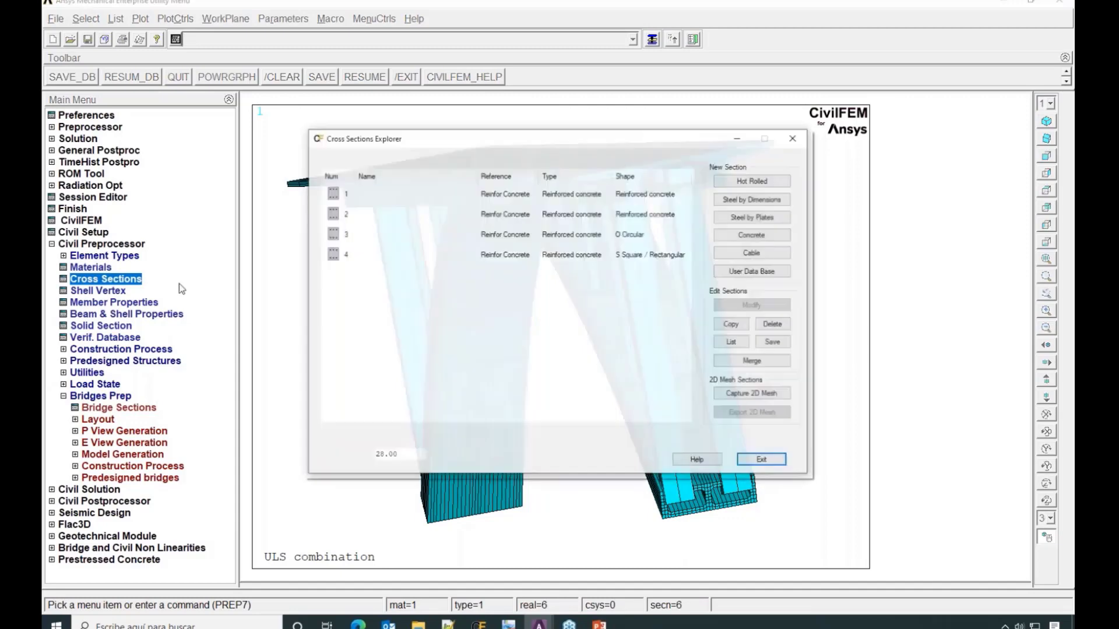
click(736, 254)
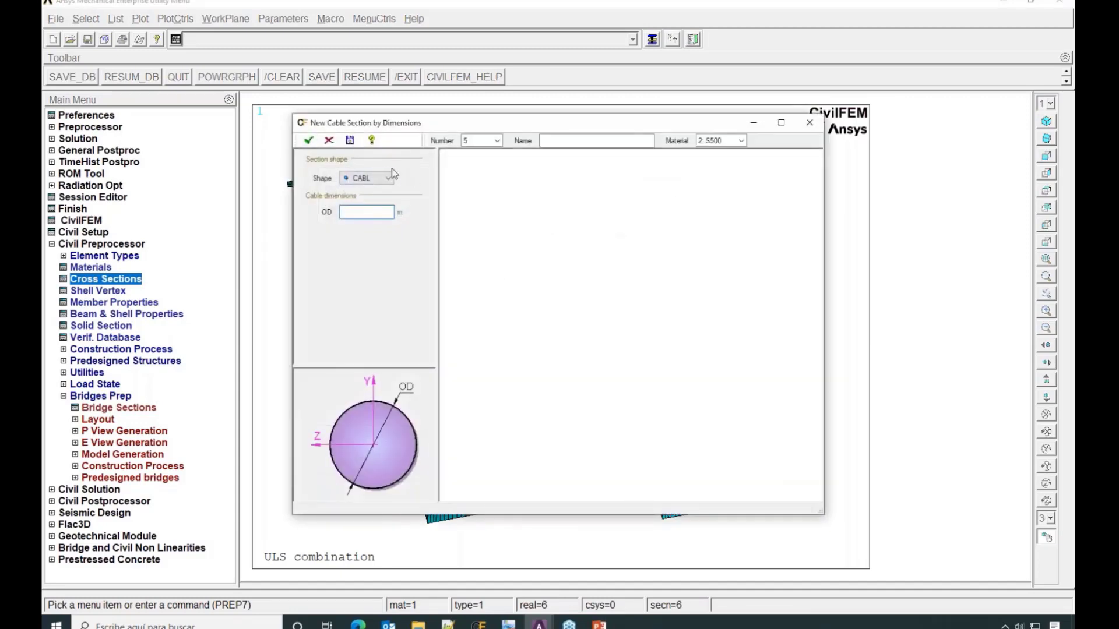
click(389, 185)
click(388, 185)
click(810, 122)
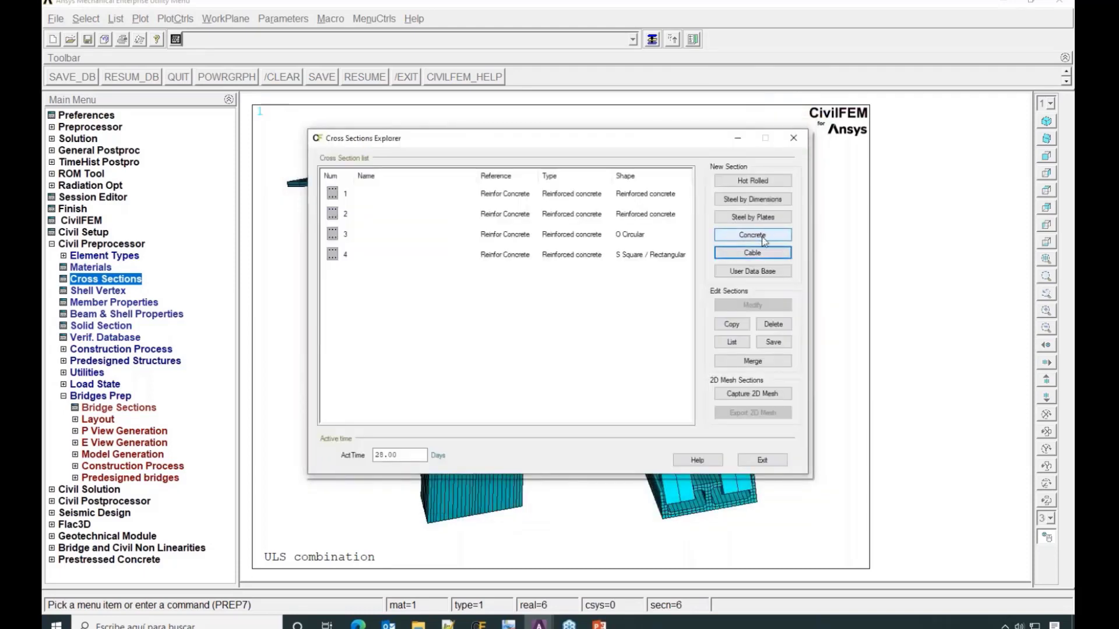
Look at the shapes offered for a new concrete cross section, and exit the cross sections explorer without creating one
click(752, 236)
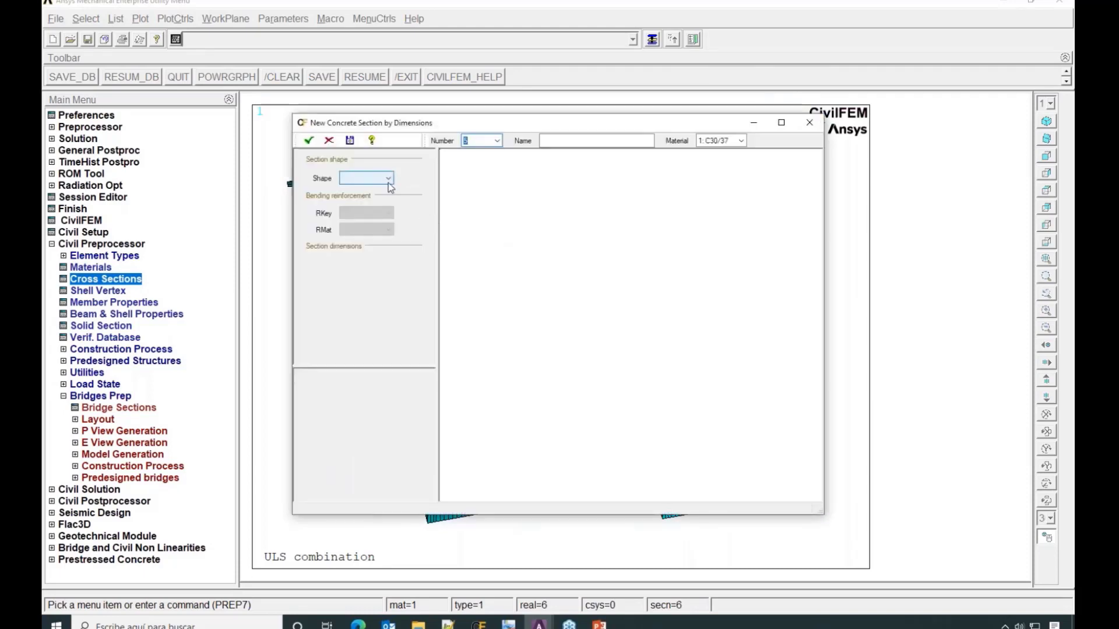
click(388, 182)
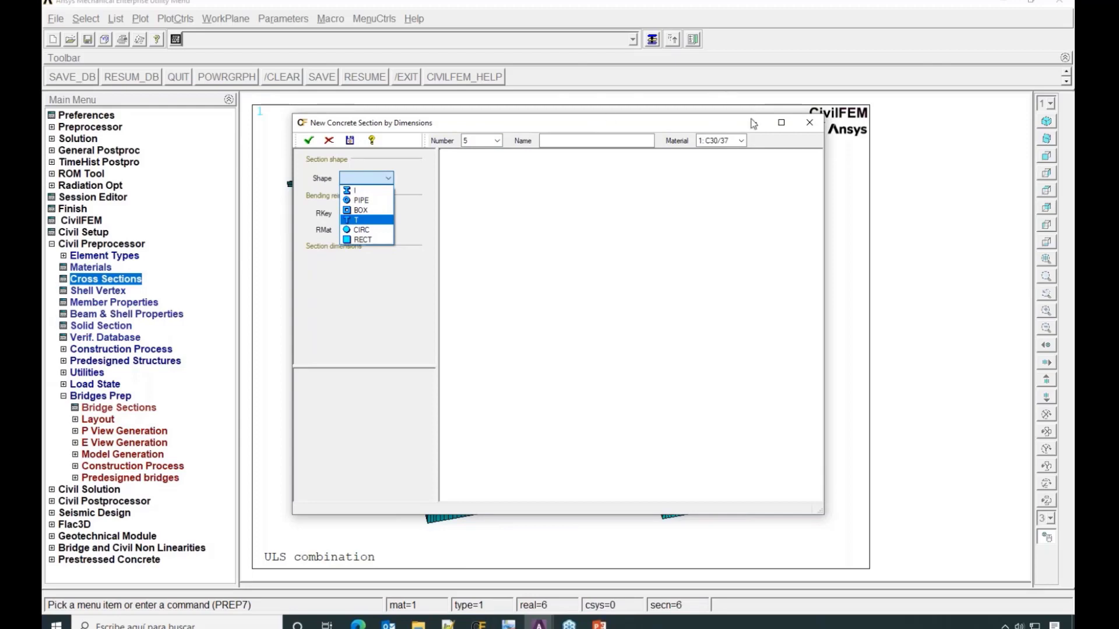
click(811, 124)
click(810, 123)
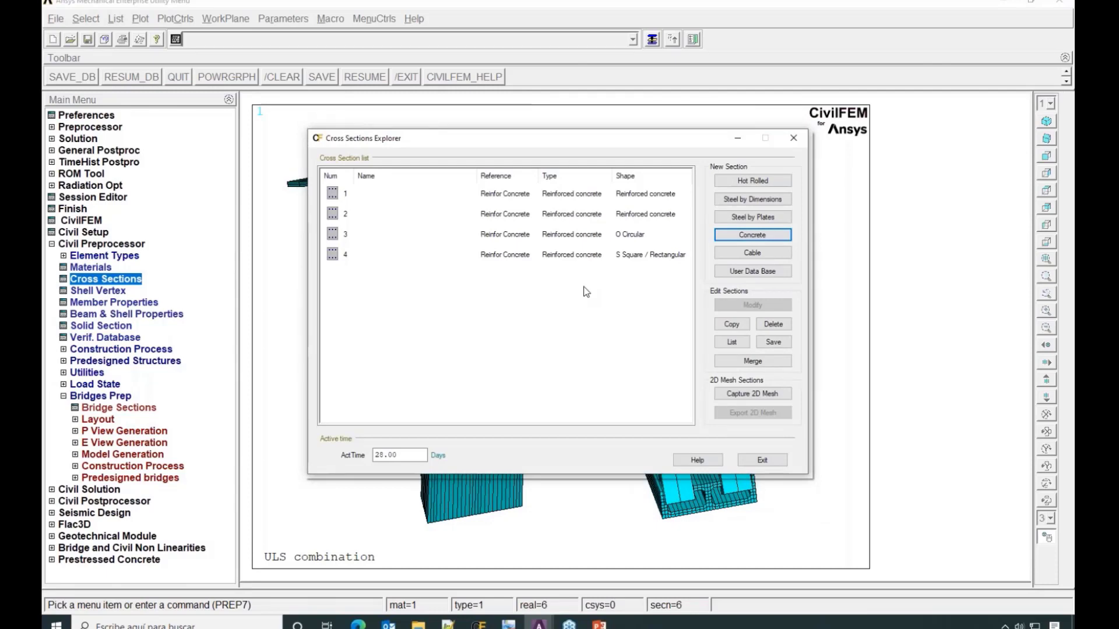
click(793, 138)
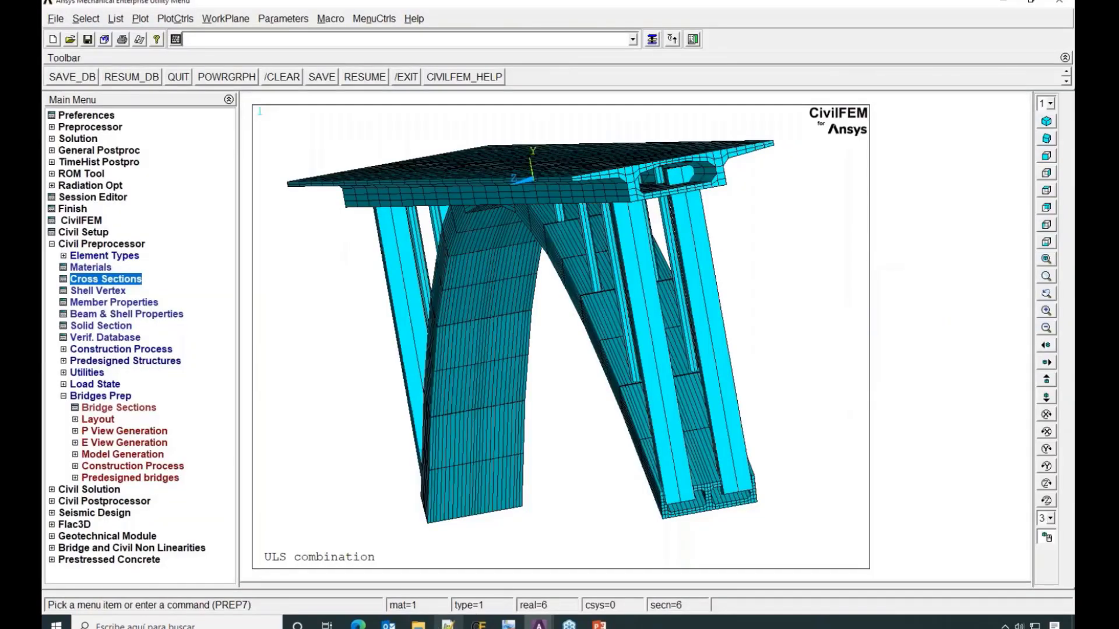
Switch to Notepad++, review SeccGenerica.mac, and select its commands from the first line through the reinforcement definition at line 94
click(447, 625)
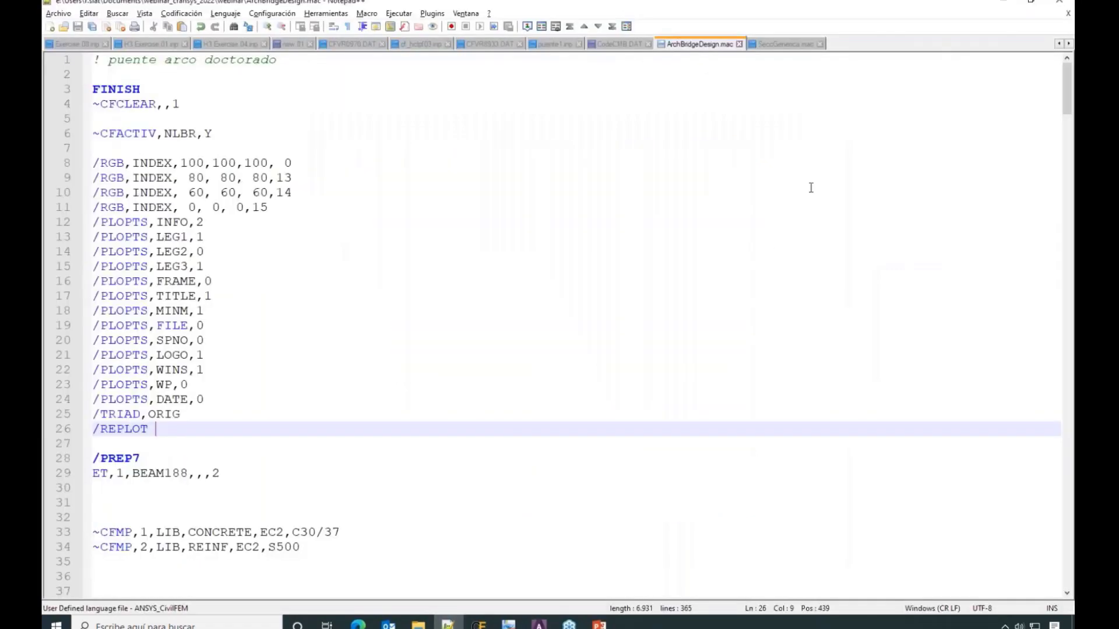
click(785, 43)
scroll(150, 293, down, 10)
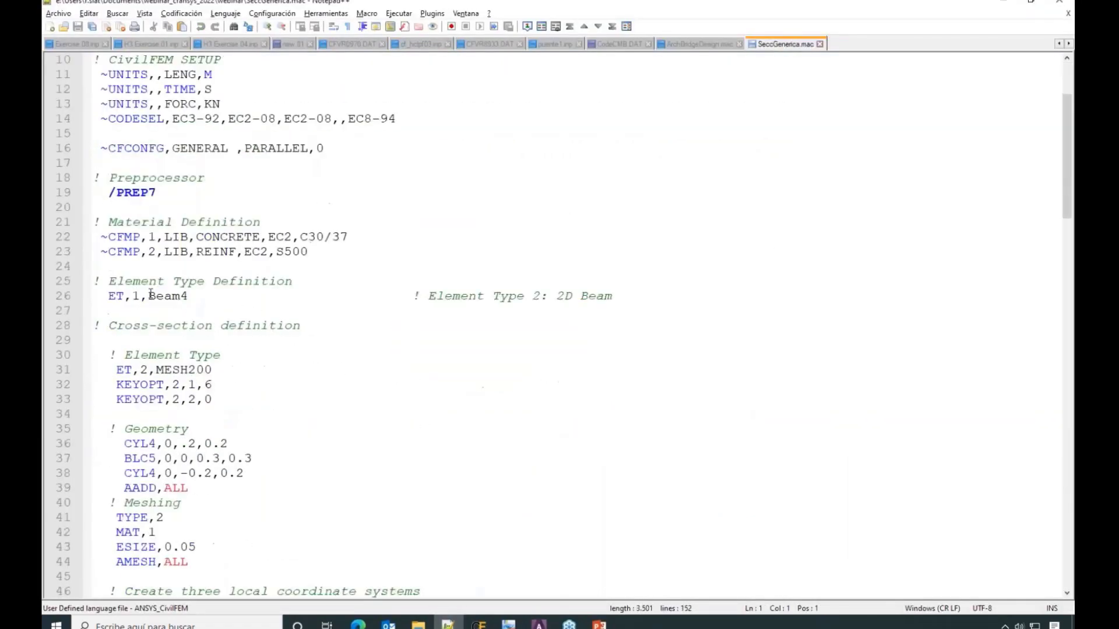
scroll(150, 294, up, 4)
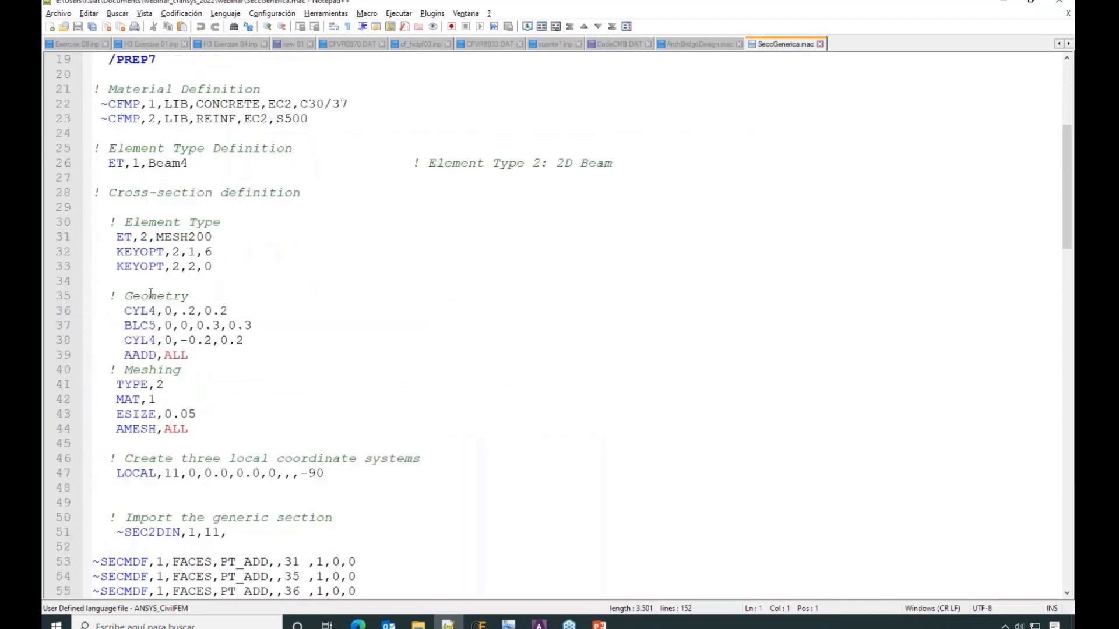
scroll(150, 293, up, 1)
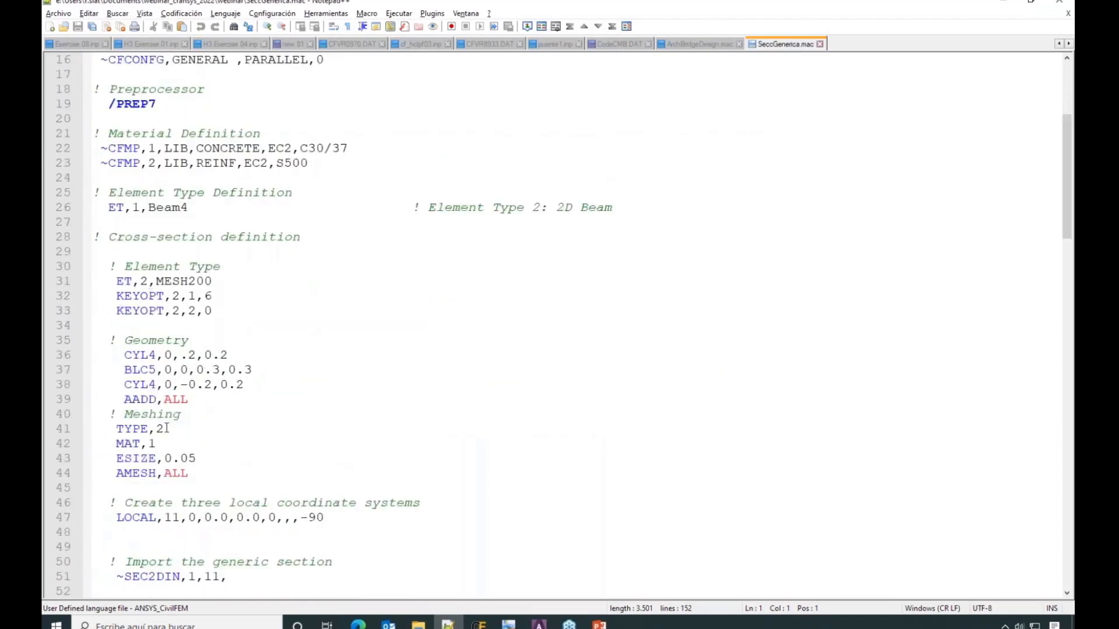
scroll(167, 429, down, 3)
scroll(85, 122, up, 8)
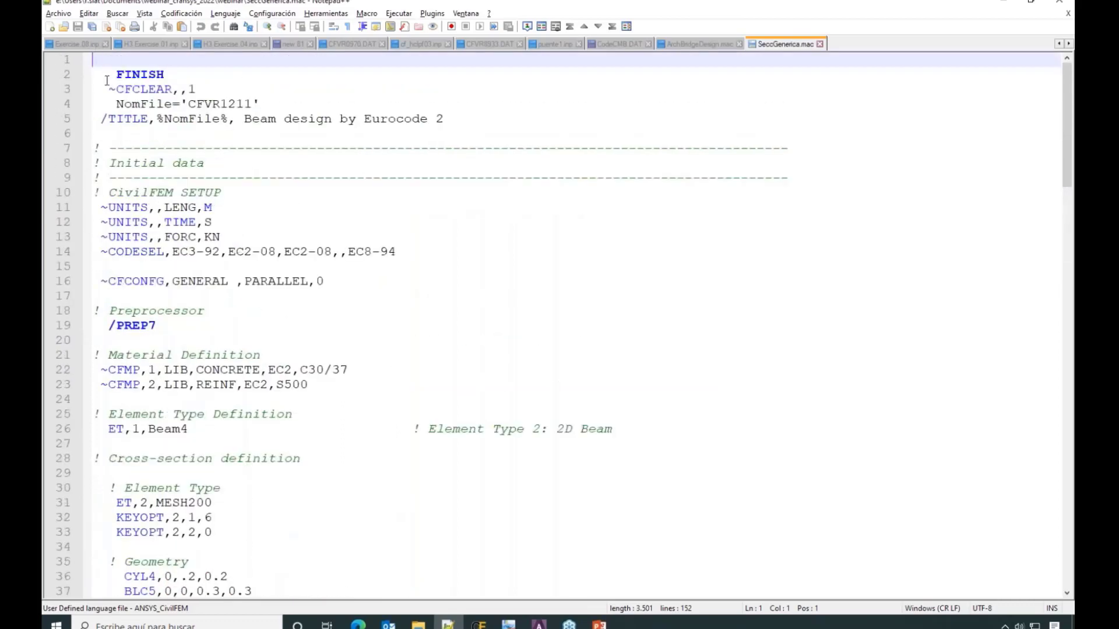
drag(125, 61, 353, 373)
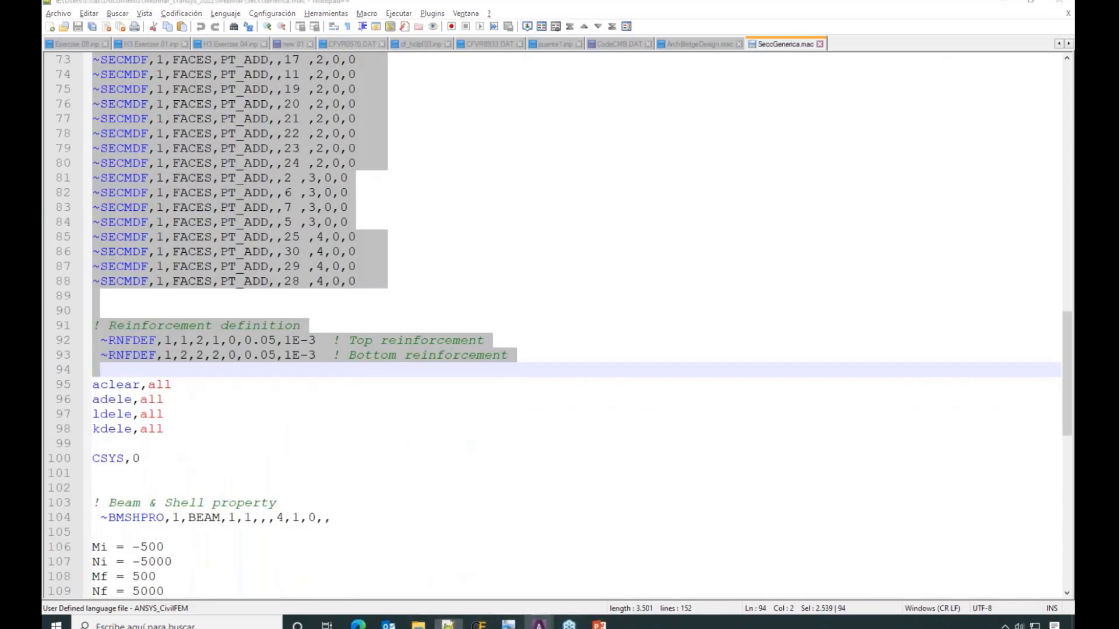
Switch to the Ansys session with the arch bridge and run the copied generic section commands, including the top and bottom reinforcement definitions
mouse_move(538, 624)
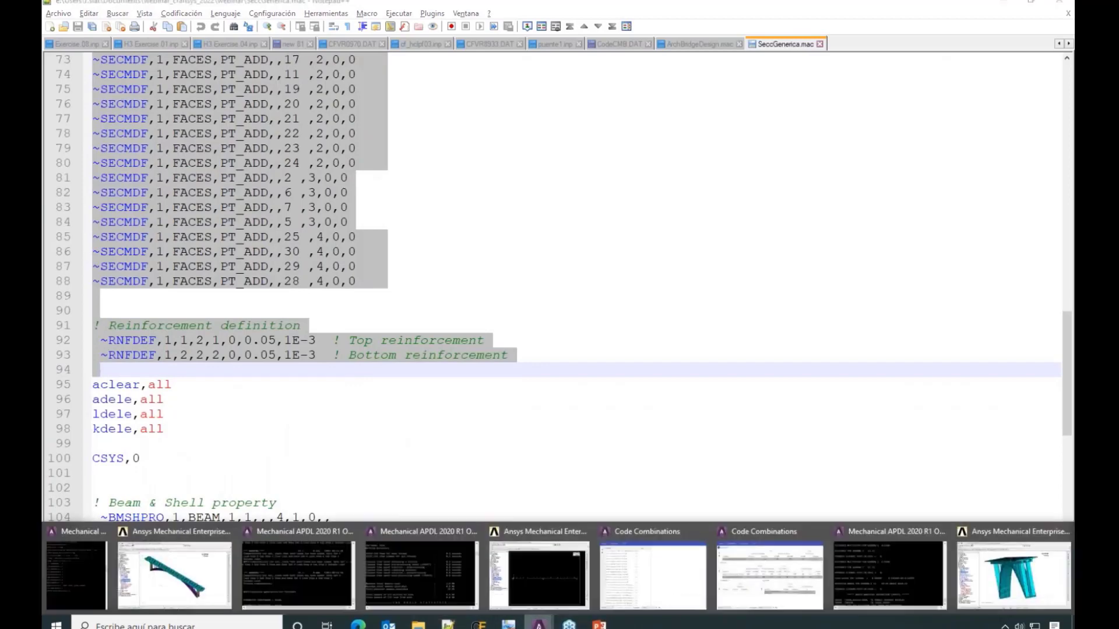
click(1017, 584)
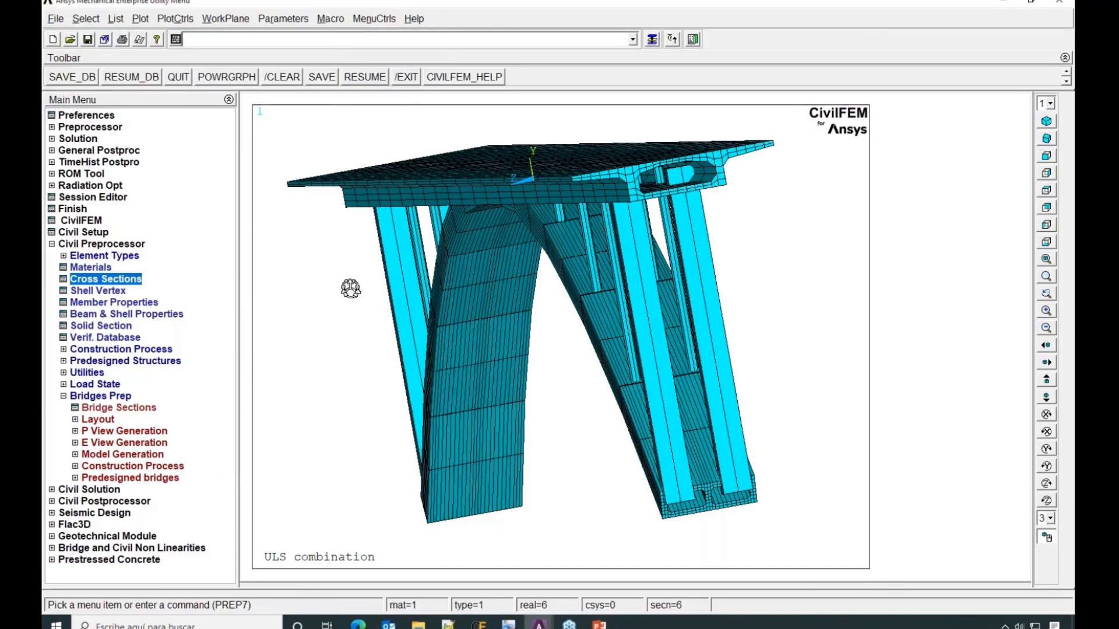
text(RNFDEF,1,1,2,1,0,0.05,1E-3 ! Top reinforcement\nRNFDEF,1,2,2,2,0,0.05,1E-3 ! Bottom reinforcement)
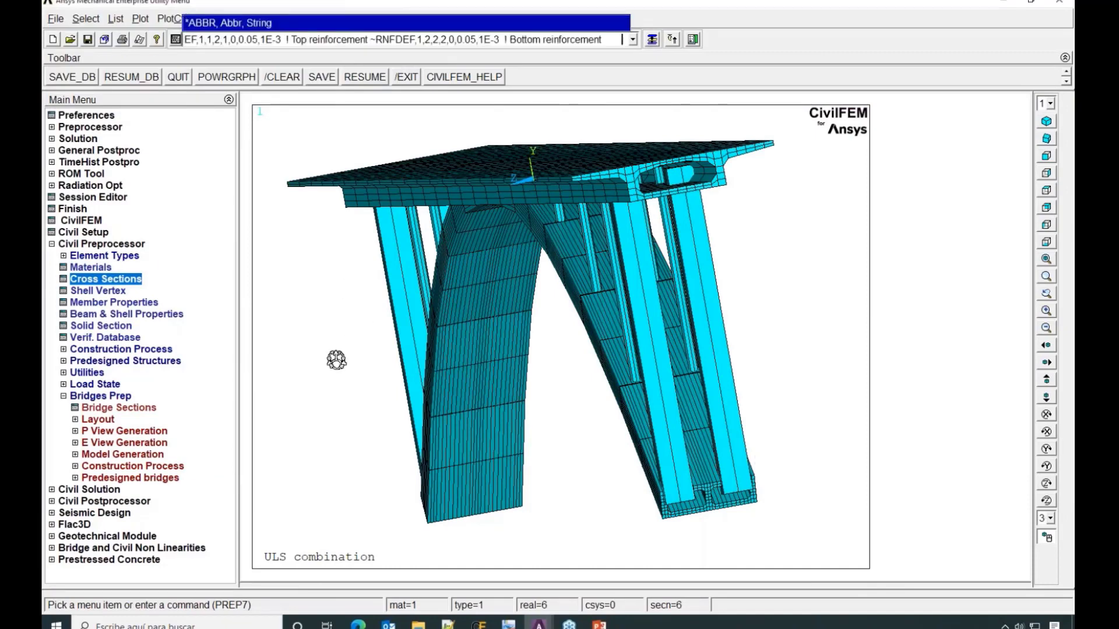
key(Return)
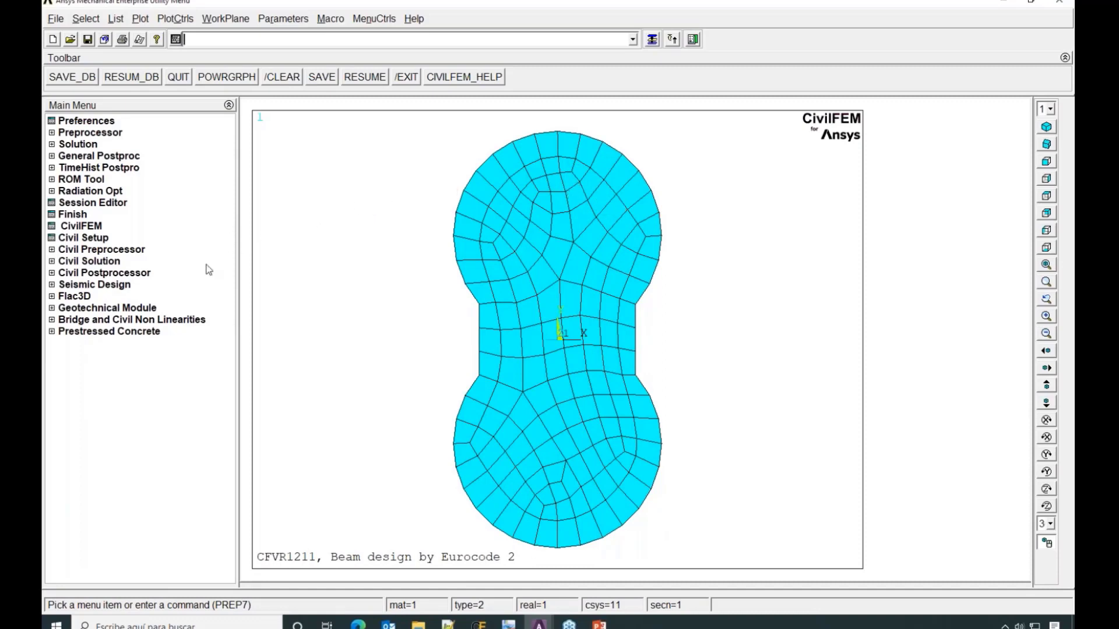
Open generic reinforced concrete section 1 from the CivilFEM cross sections list to inspect its contour and reinforcement
click(69, 250)
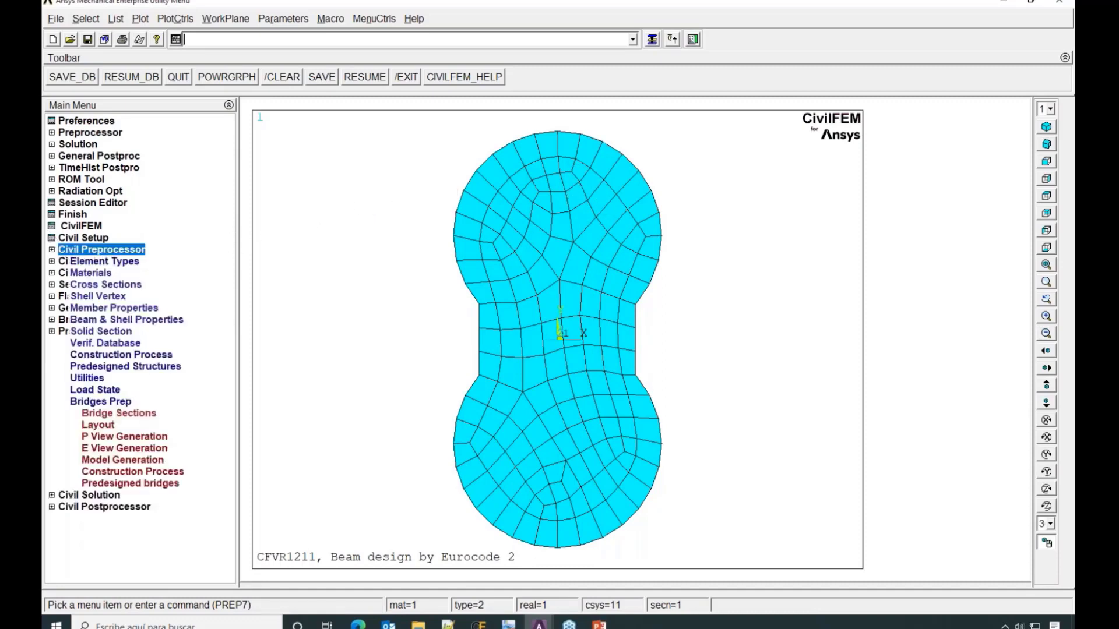
click(126, 284)
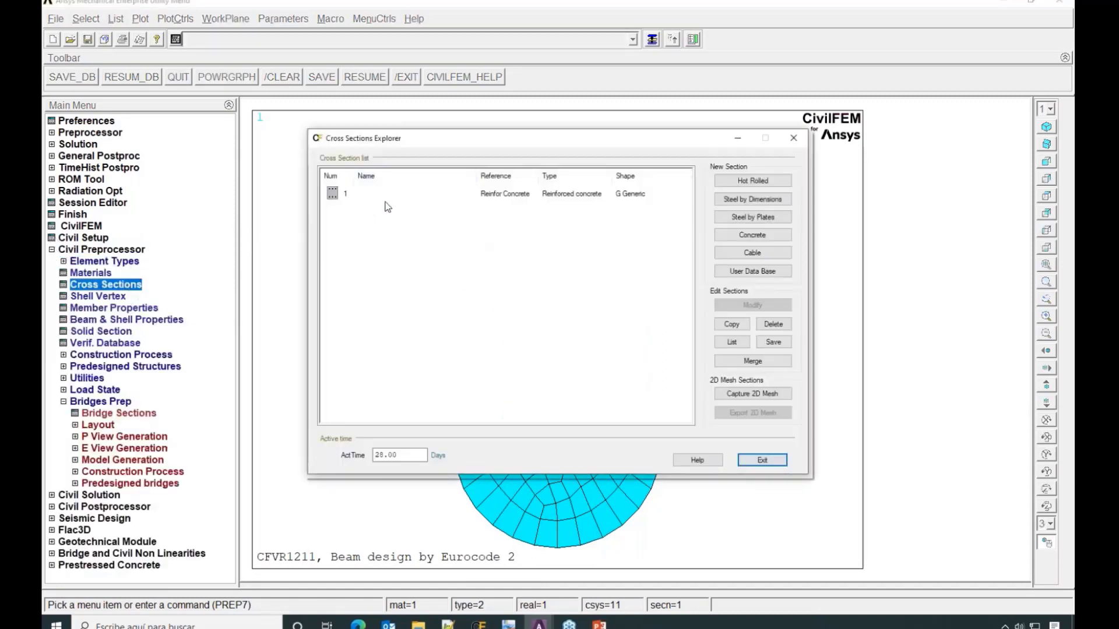
click(728, 304)
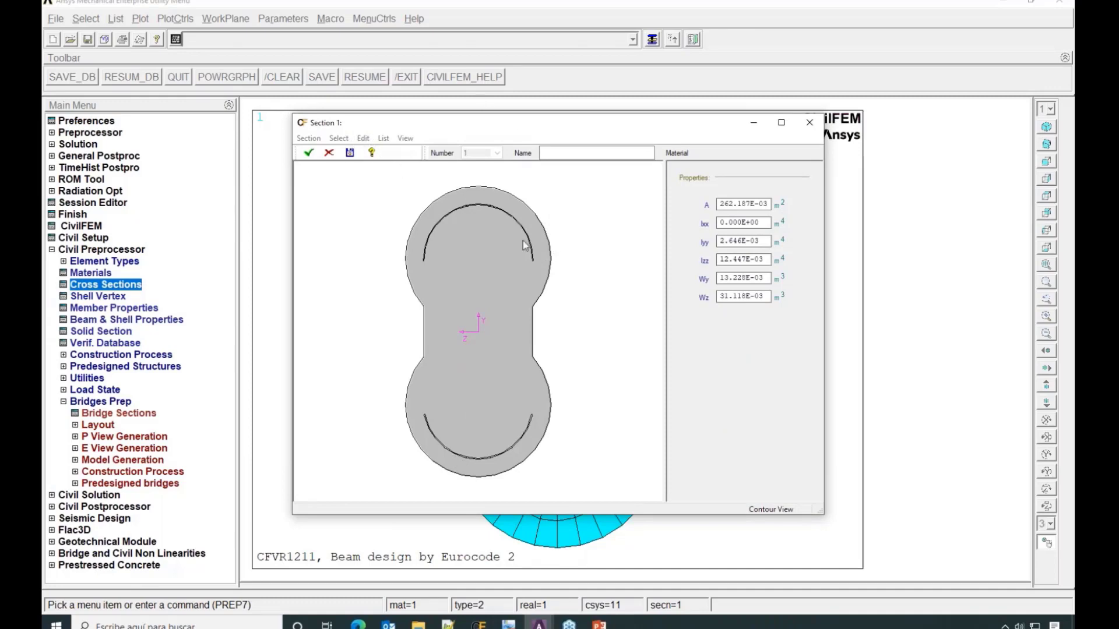
Review the section's gross concrete mechanical properties, and close the section and the cross sections explorer without changing anything
click(364, 139)
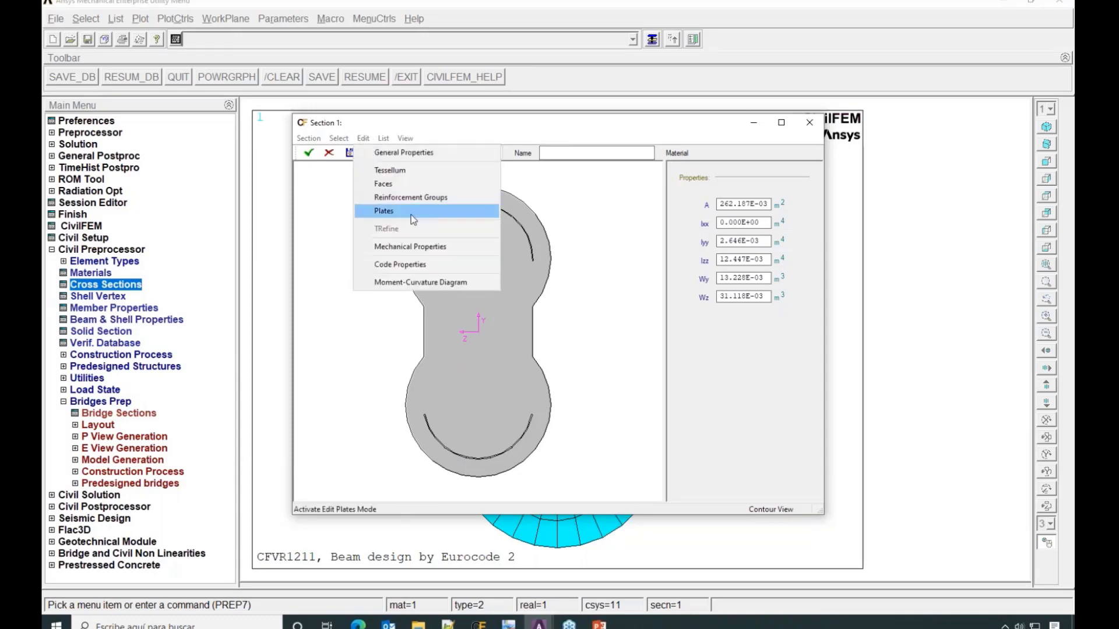
click(423, 249)
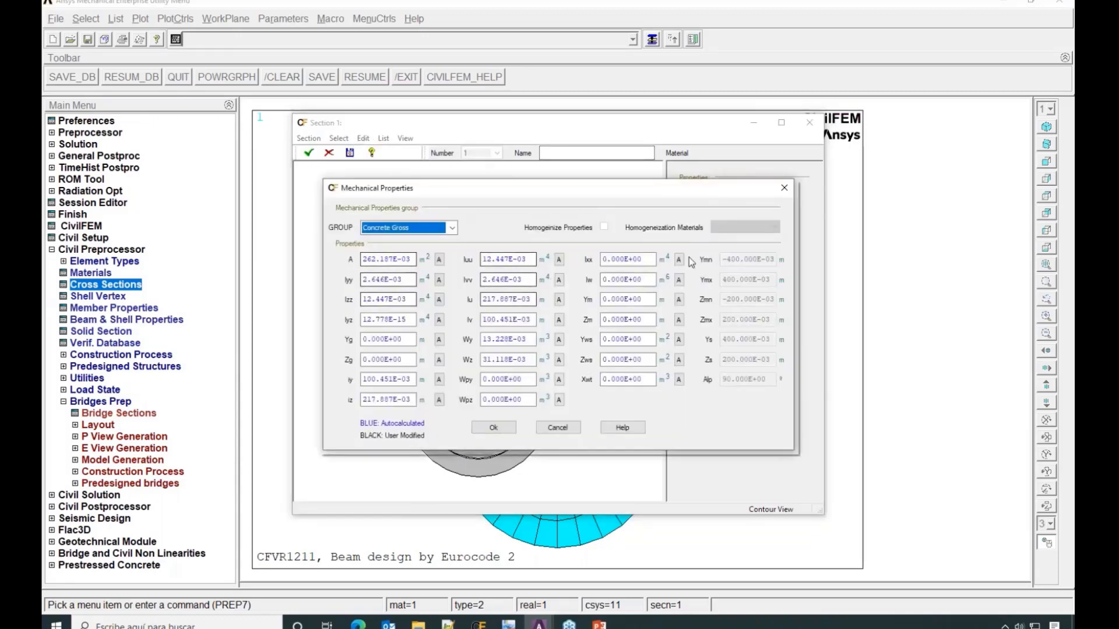
click(785, 189)
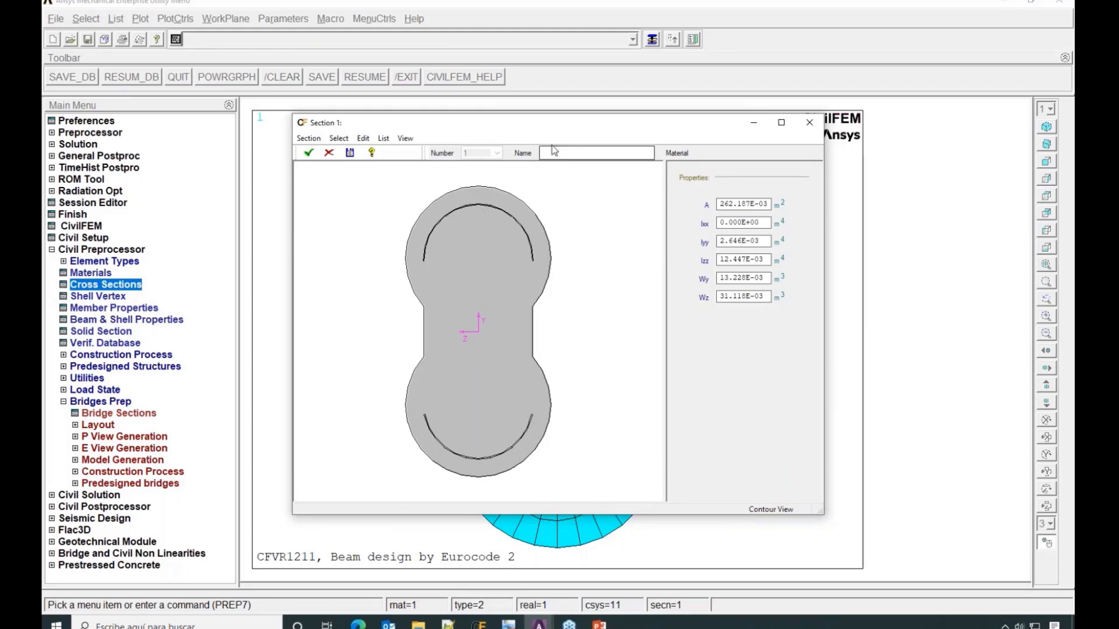
click(809, 123)
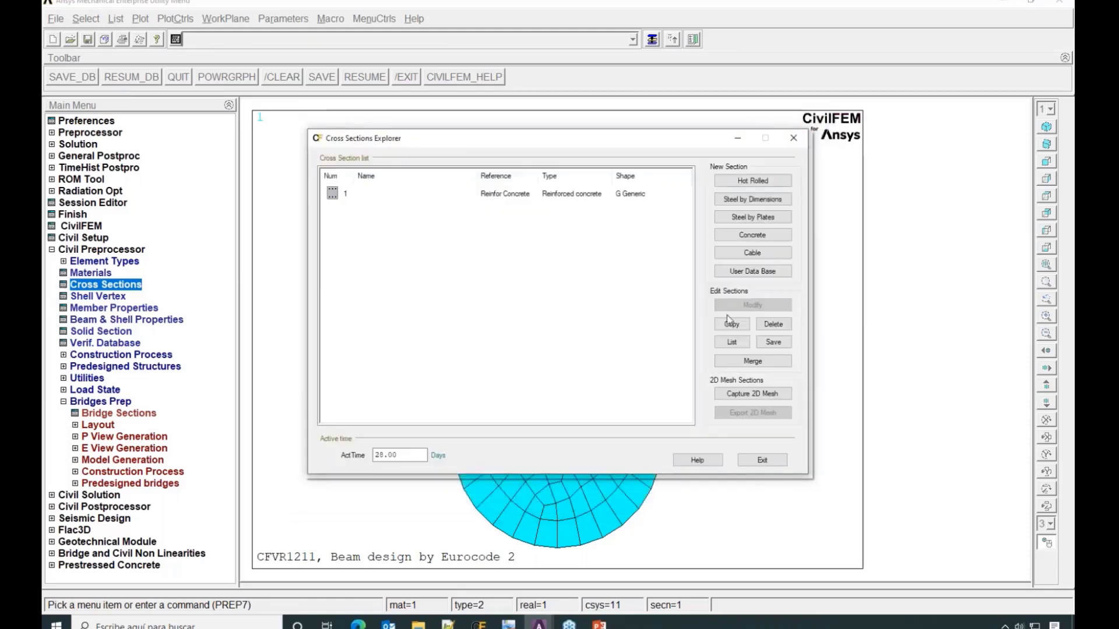
click(793, 138)
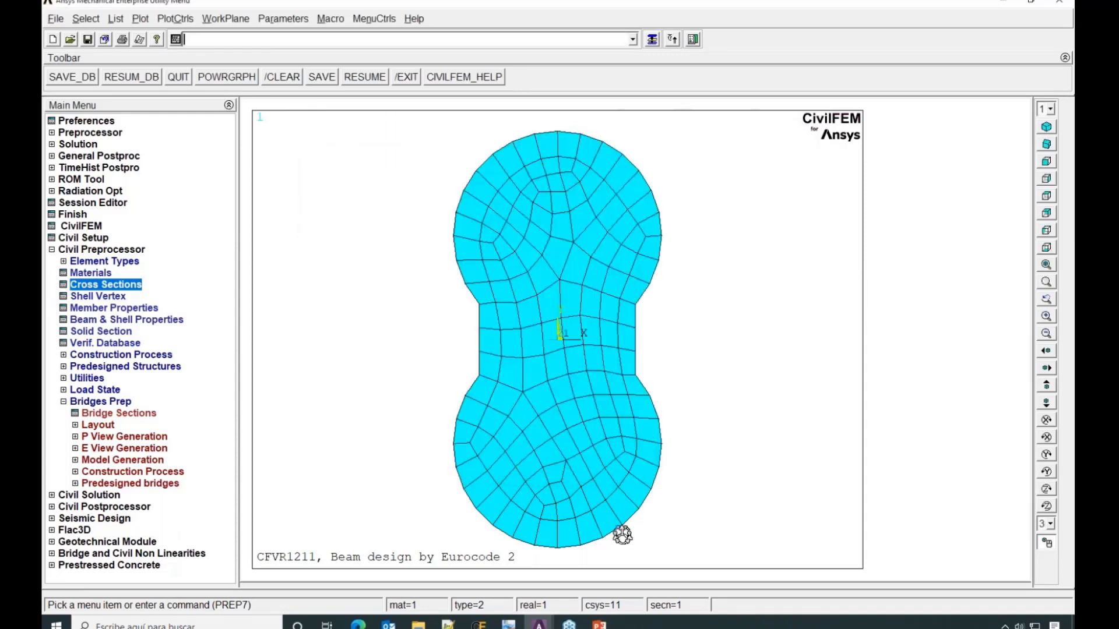
Switch to the CivilFEM release presentation in PowerPoint and show slide 12, about any shape of cross sections, full screen
click(599, 623)
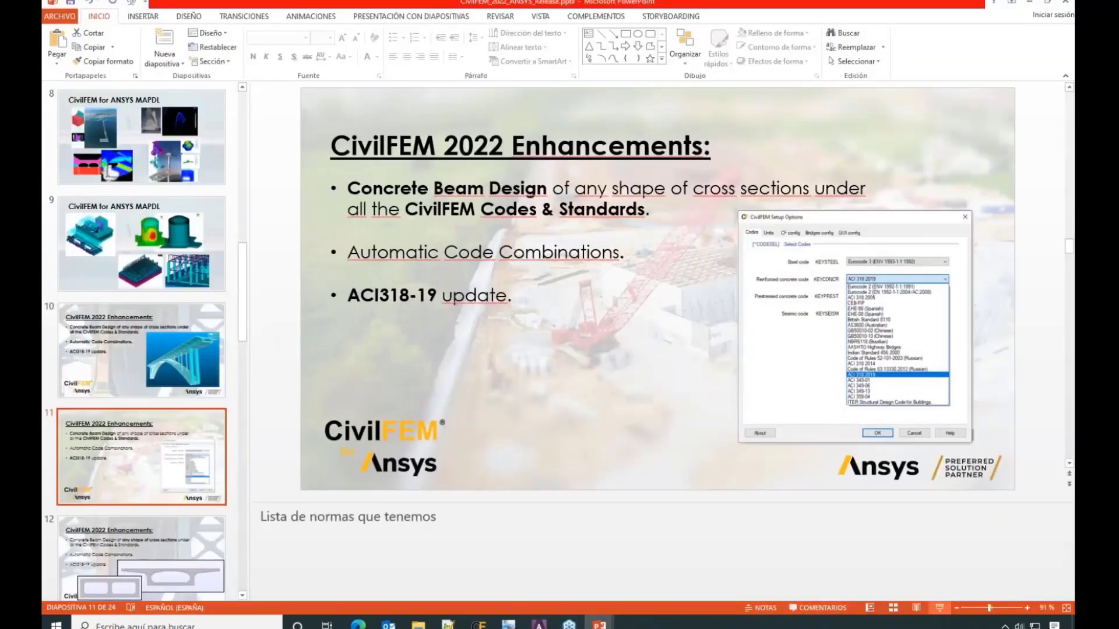
click(938, 607)
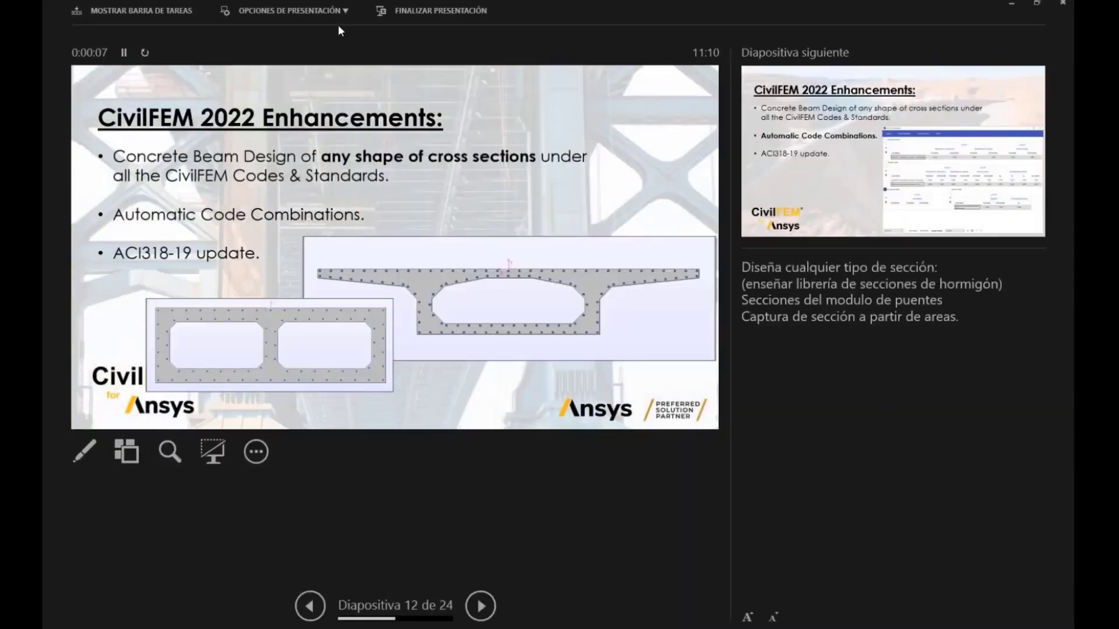
click(338, 25)
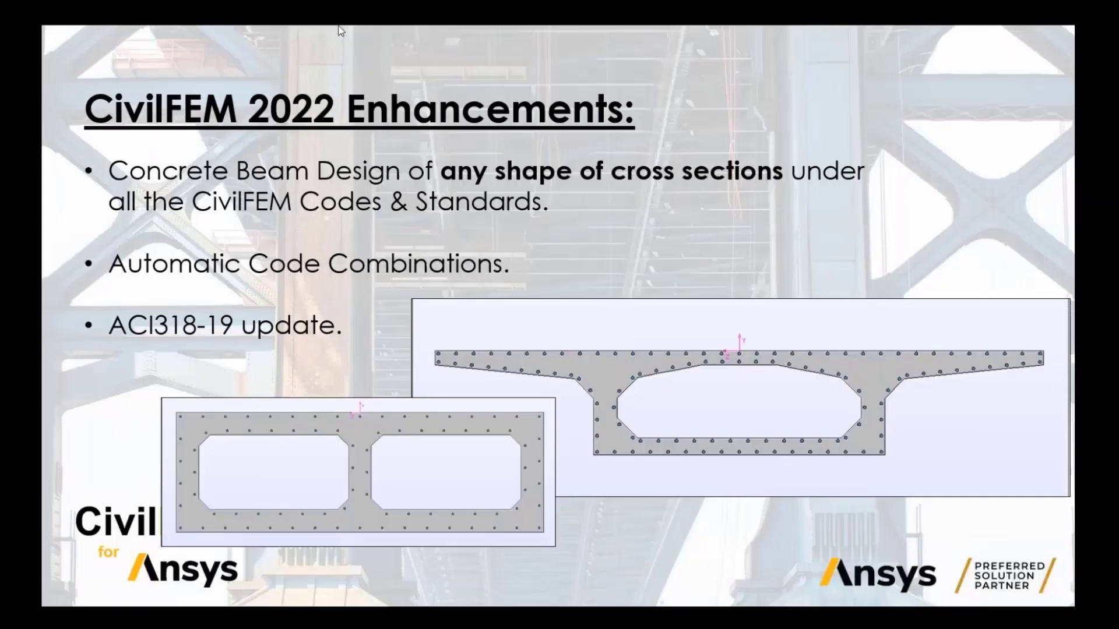
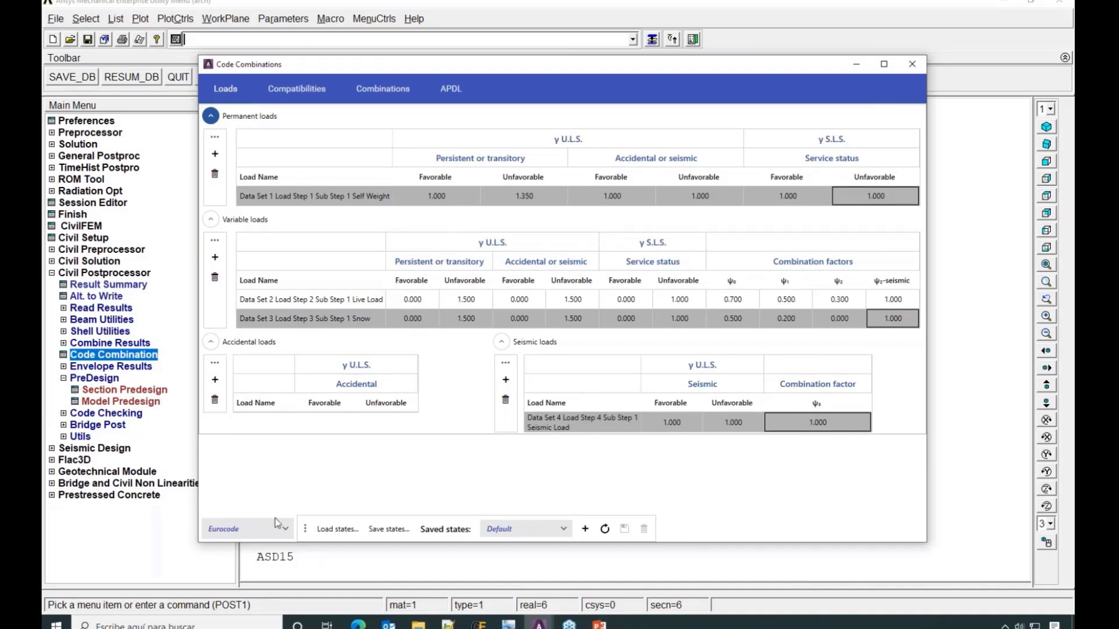
Look at the codes offered for load combinations, keep Eurocode, and look at adding a permanent load without adding one
click(286, 530)
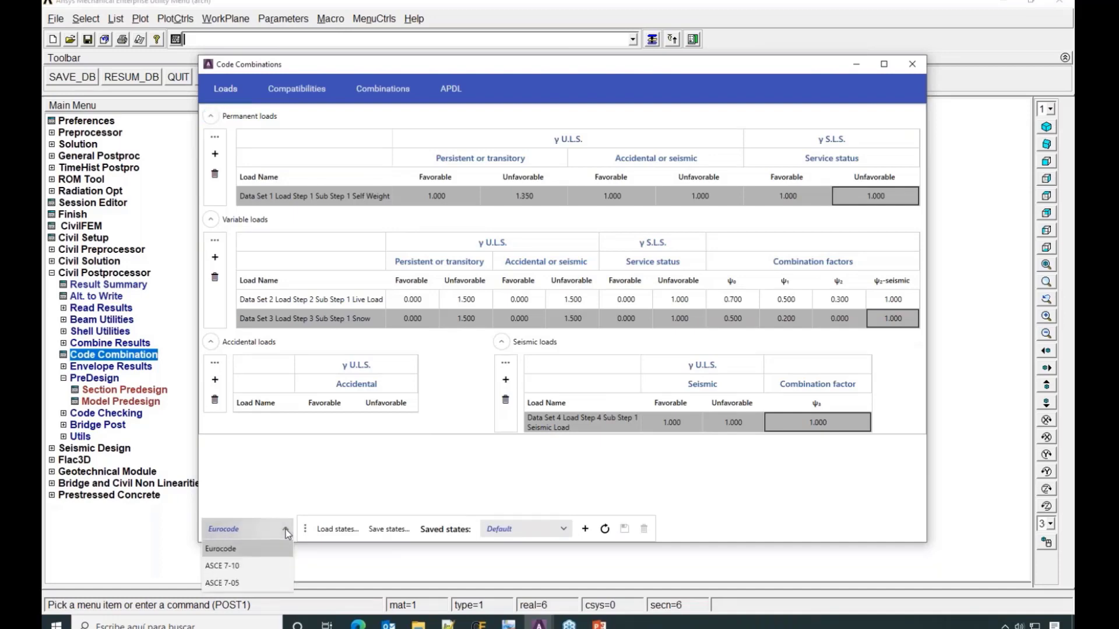
click(243, 529)
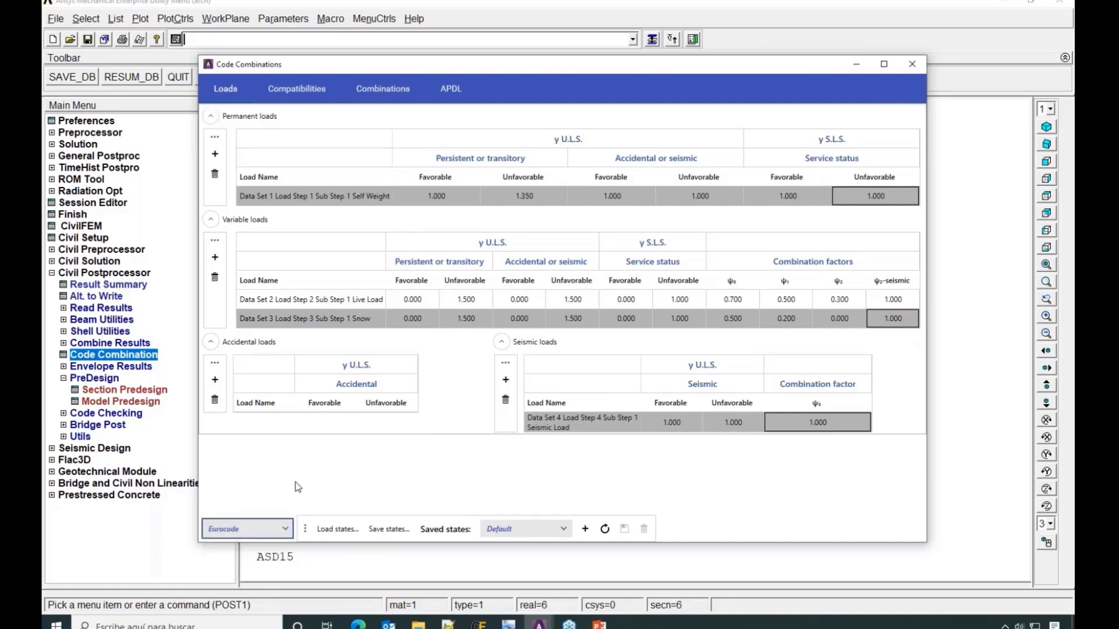
click(214, 155)
click(673, 161)
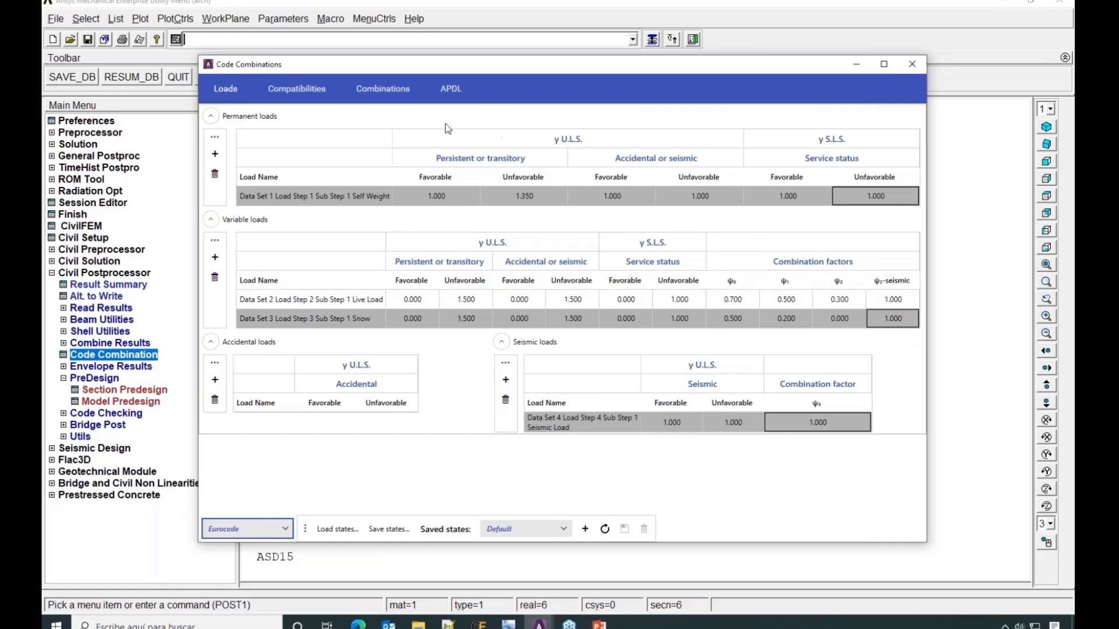
Check the compatibilities between loads and generate a preview of all U.L.S. and S.L.S. combination types
click(299, 89)
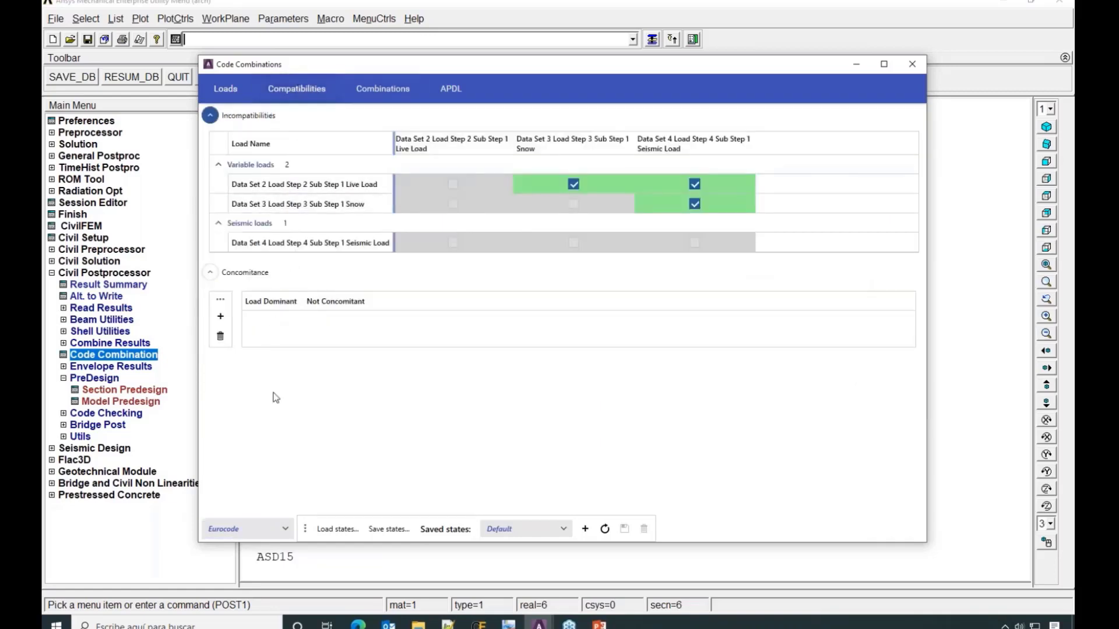
click(376, 89)
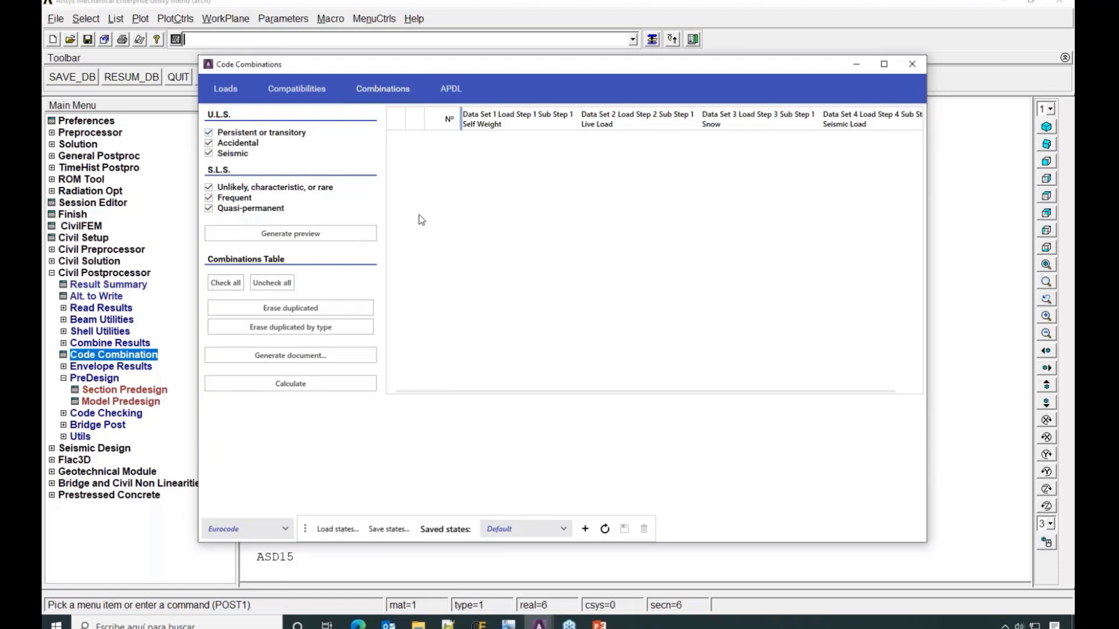
click(342, 236)
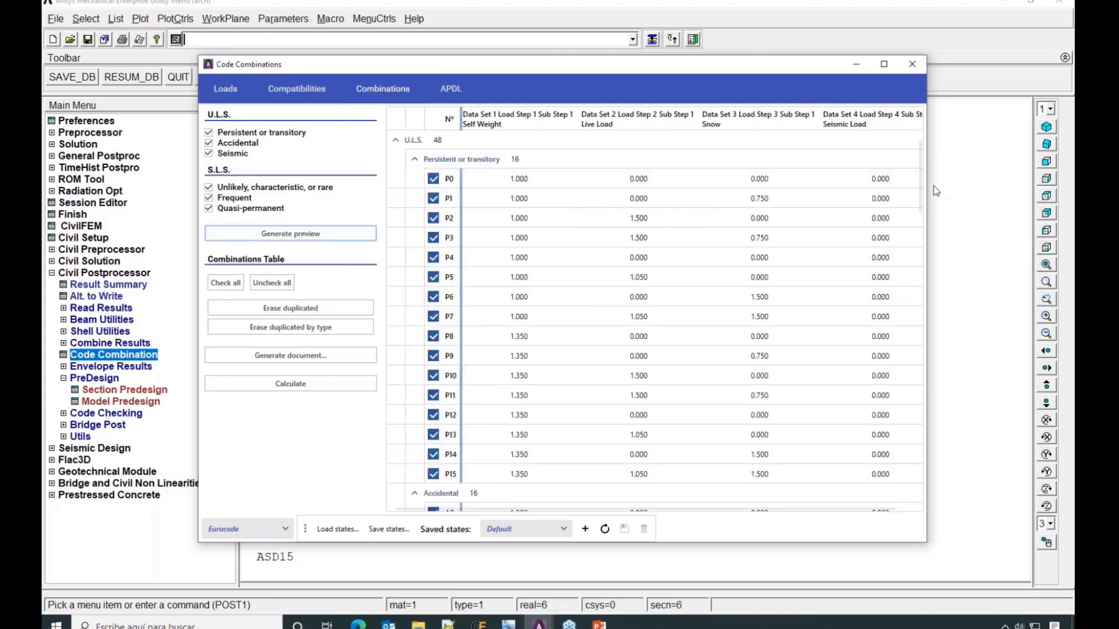
Examine the load factors of the previewed combinations, from persistent, accidental and seismic U.L.S. to quasi-permanent S.L.S
scroll(551, 197, down, 10)
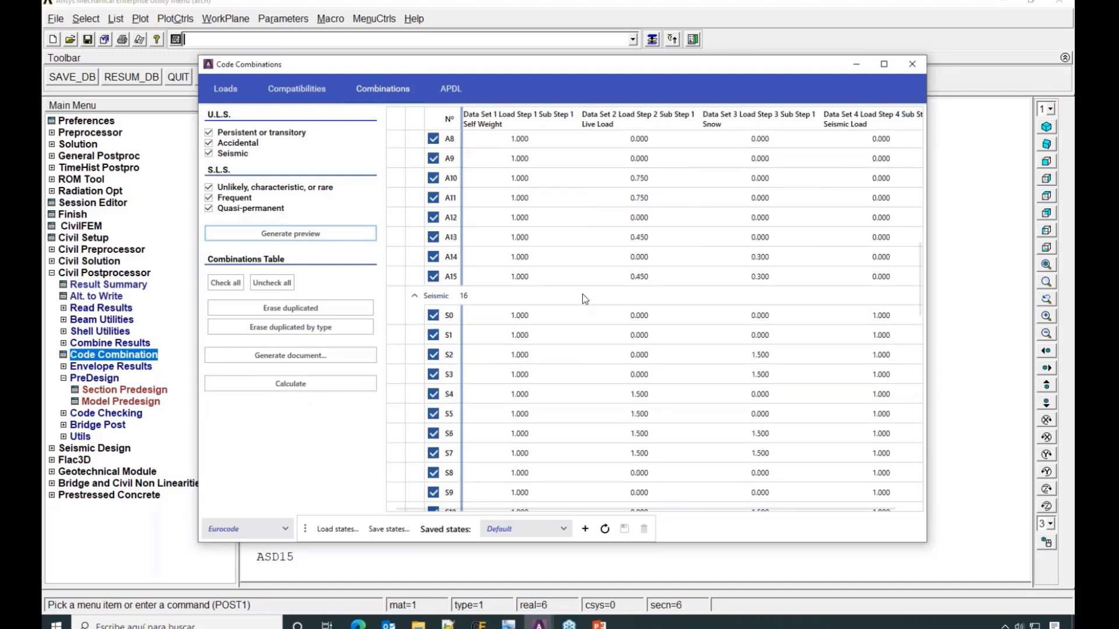
scroll(590, 283, down, 10)
scroll(590, 283, down, 10)
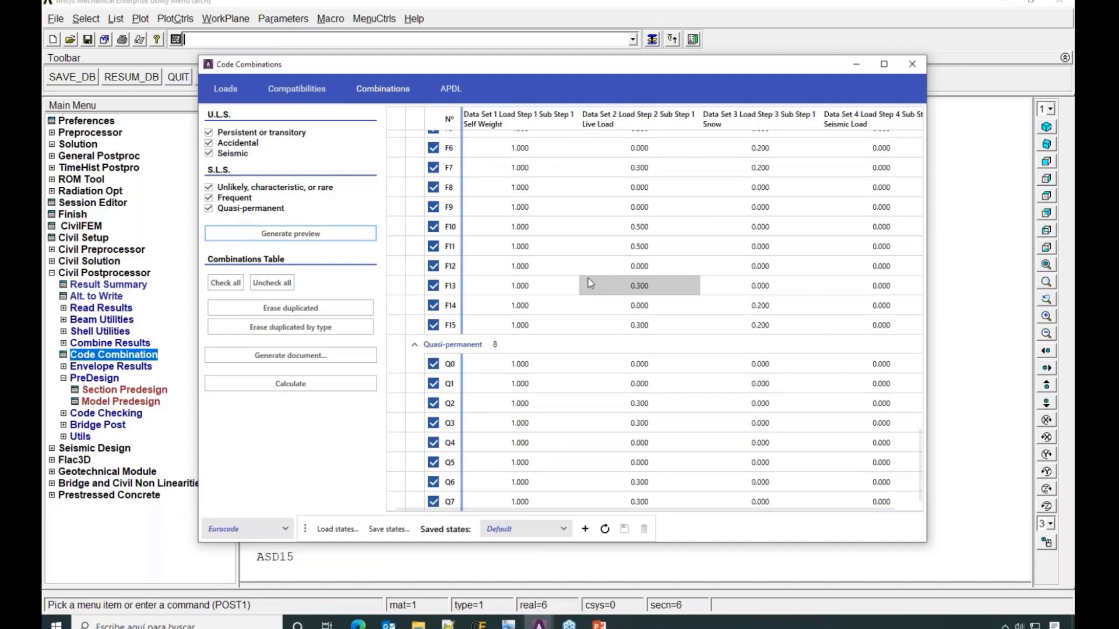
mouse_move(569, 511)
mouse_down()
mouse_move(665, 513)
mouse_move(580, 504)
mouse_up()
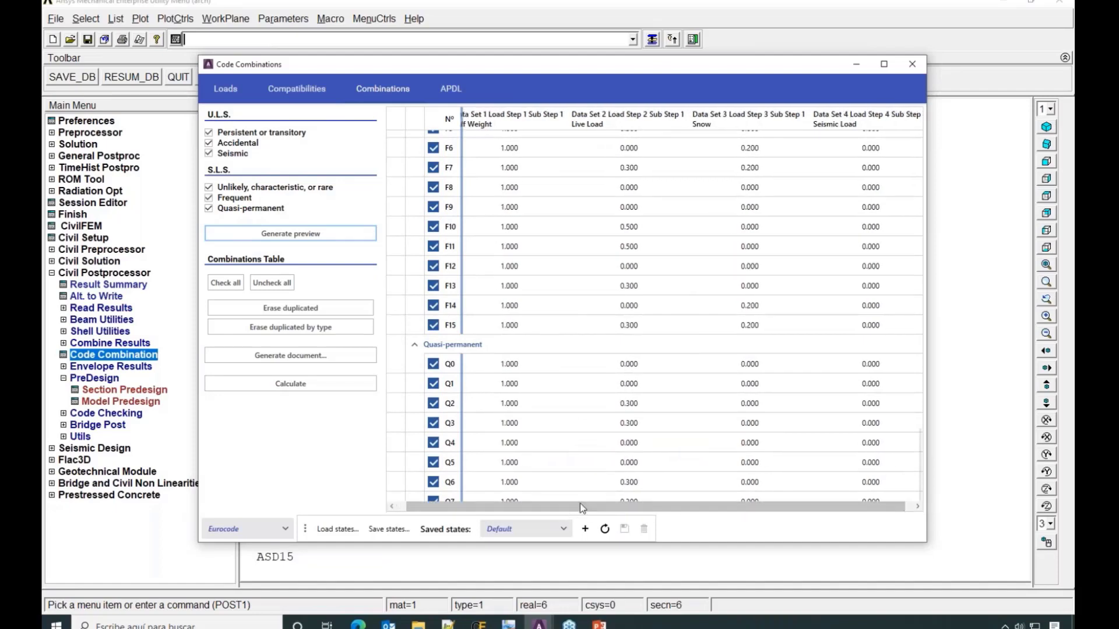
scroll(635, 406, up, 1)
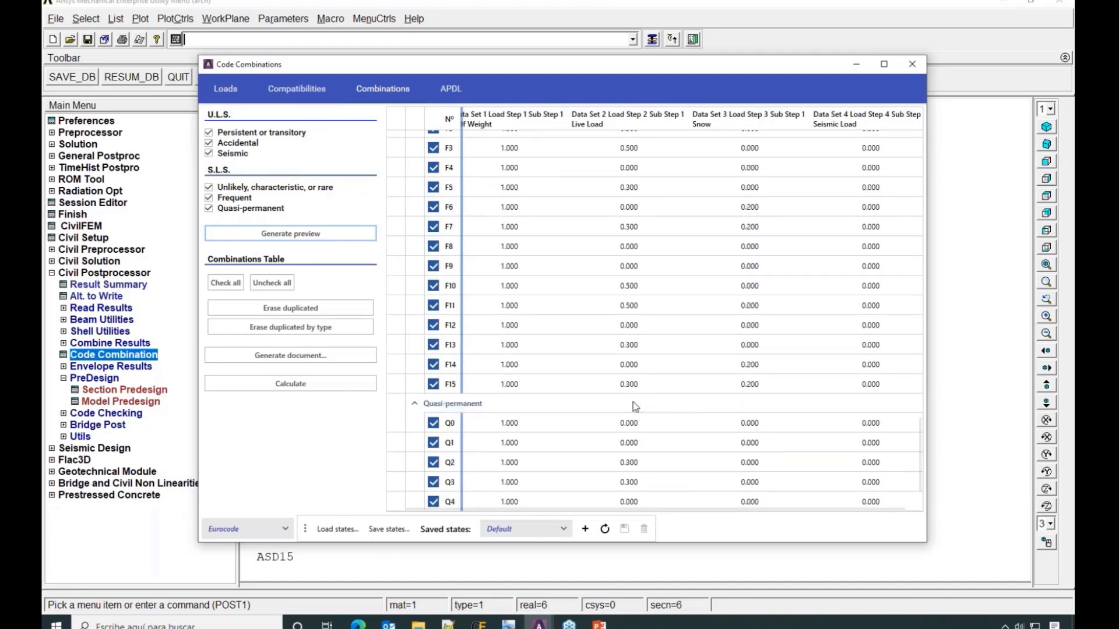
scroll(635, 406, up, 5)
scroll(635, 406, up, 6)
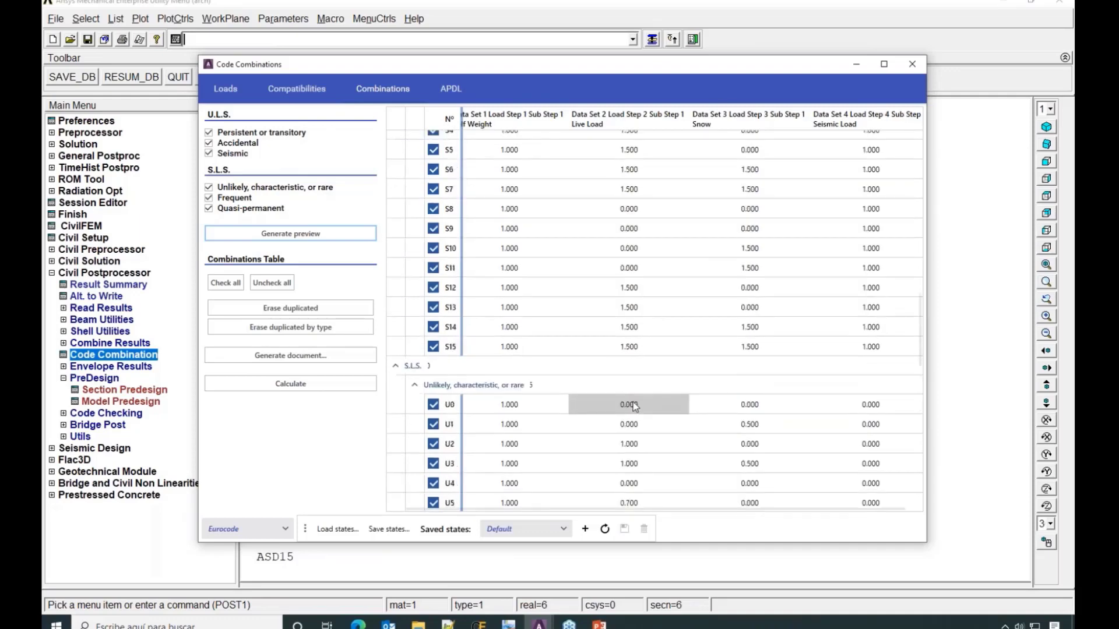
scroll(634, 406, up, 5)
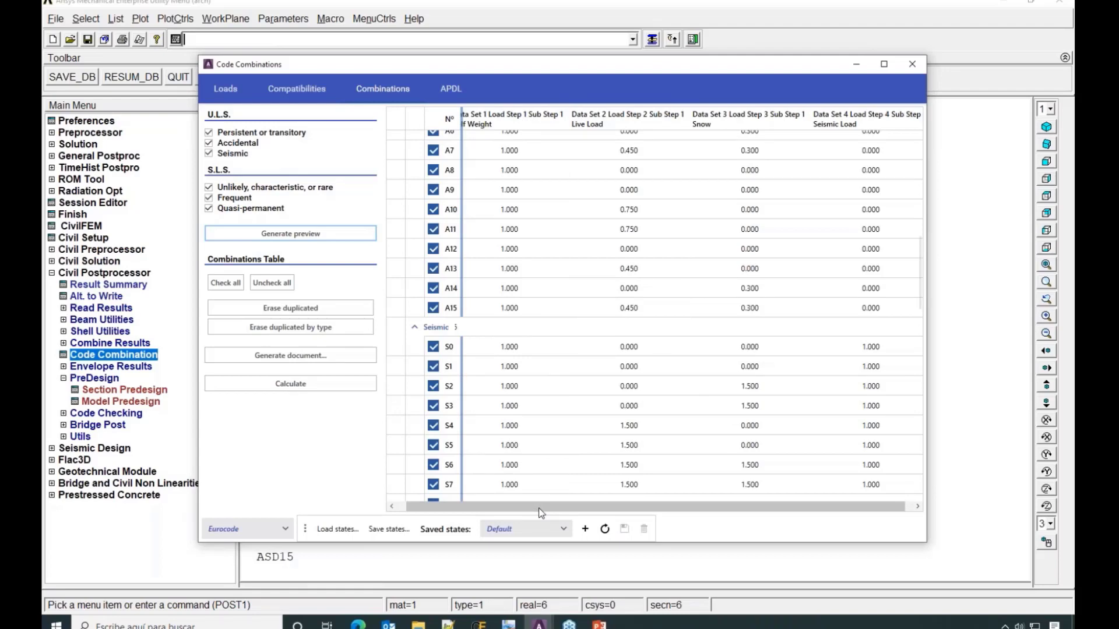
scroll(657, 379, up, 7)
scroll(658, 382, up, 3)
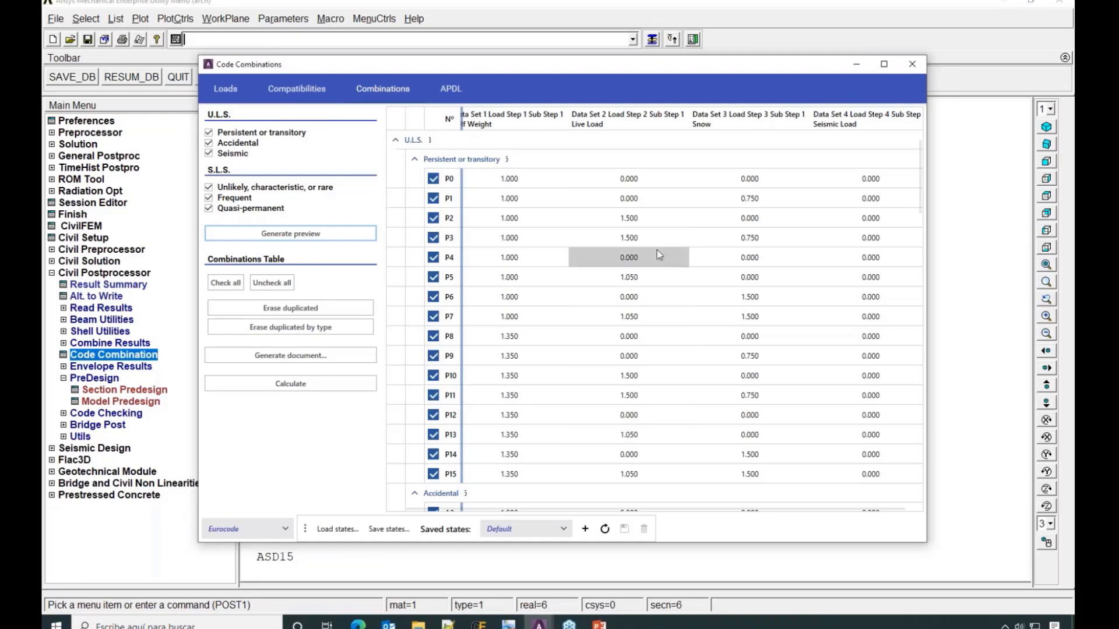
drag(613, 508, 635, 514)
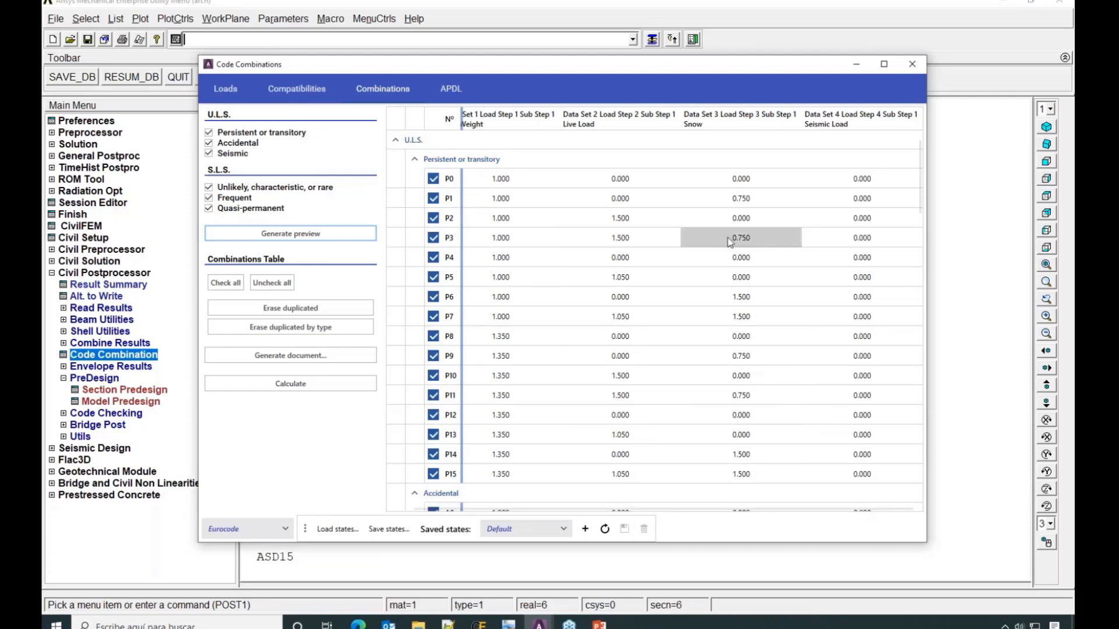
scroll(758, 268, down, 8)
scroll(765, 287, down, 5)
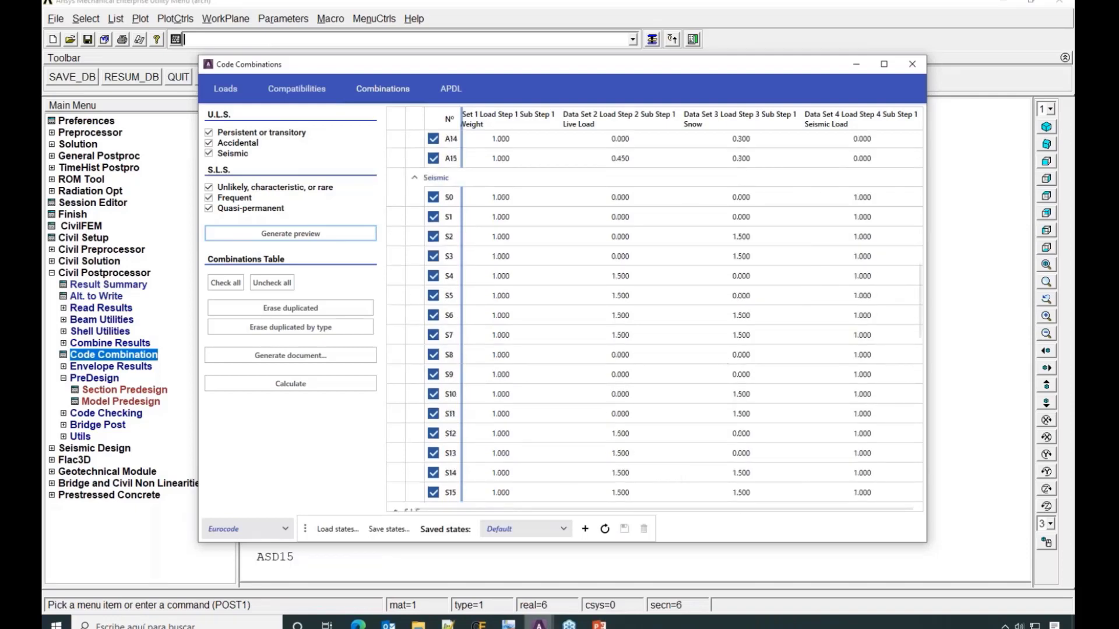
Review the available combination codes, keep Eurocode, minimize these combinations, and switch to the Code Combinations window using ASCE 7-10
click(276, 530)
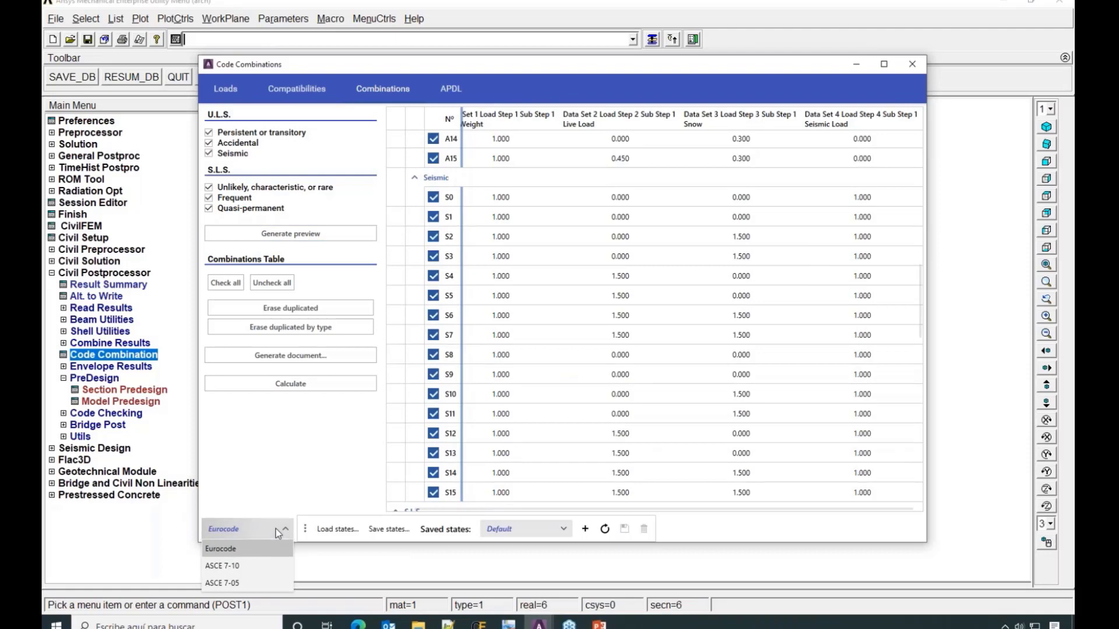
click(275, 529)
click(856, 65)
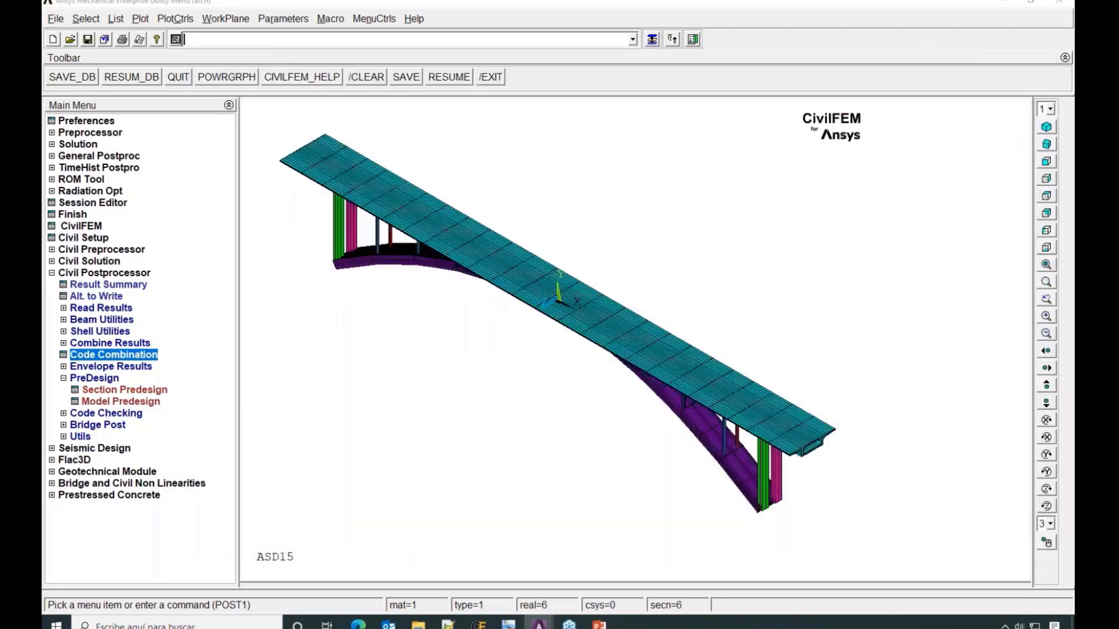
mouse_move(537, 625)
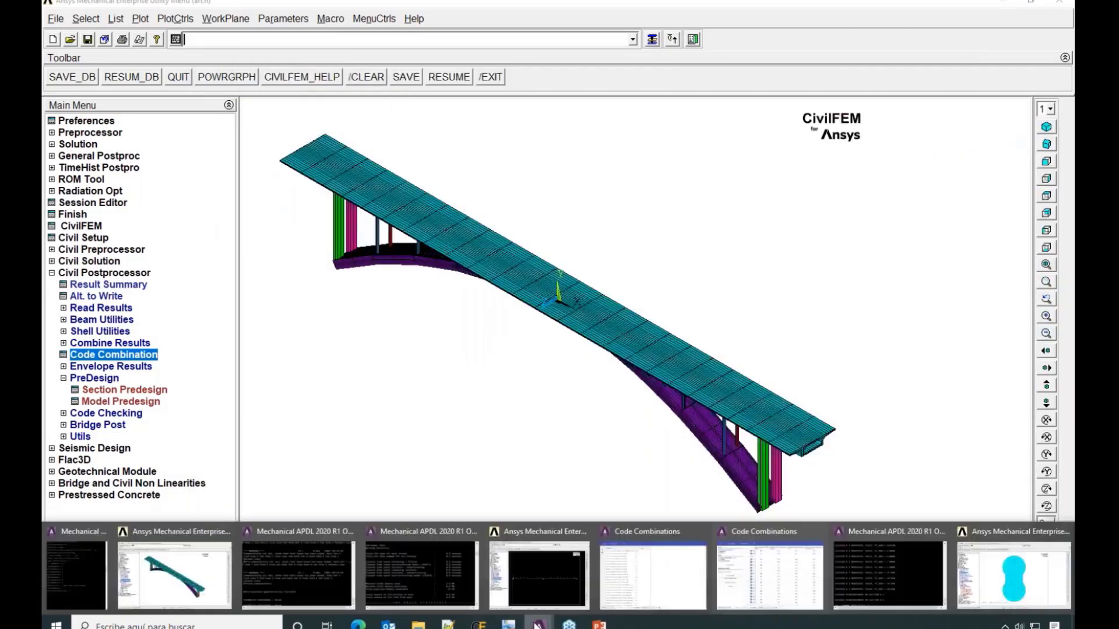
click(652, 571)
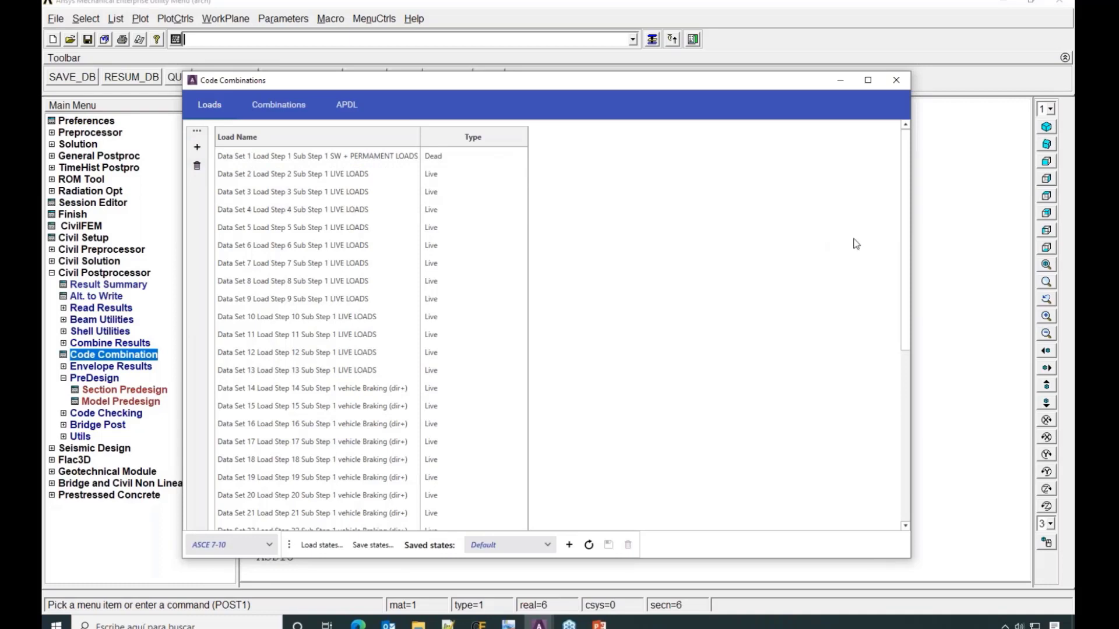
Look at the load types offered for Data Set 2, keep Live, and review the load list down to the snow and wind cases
drag(905, 198, 905, 126)
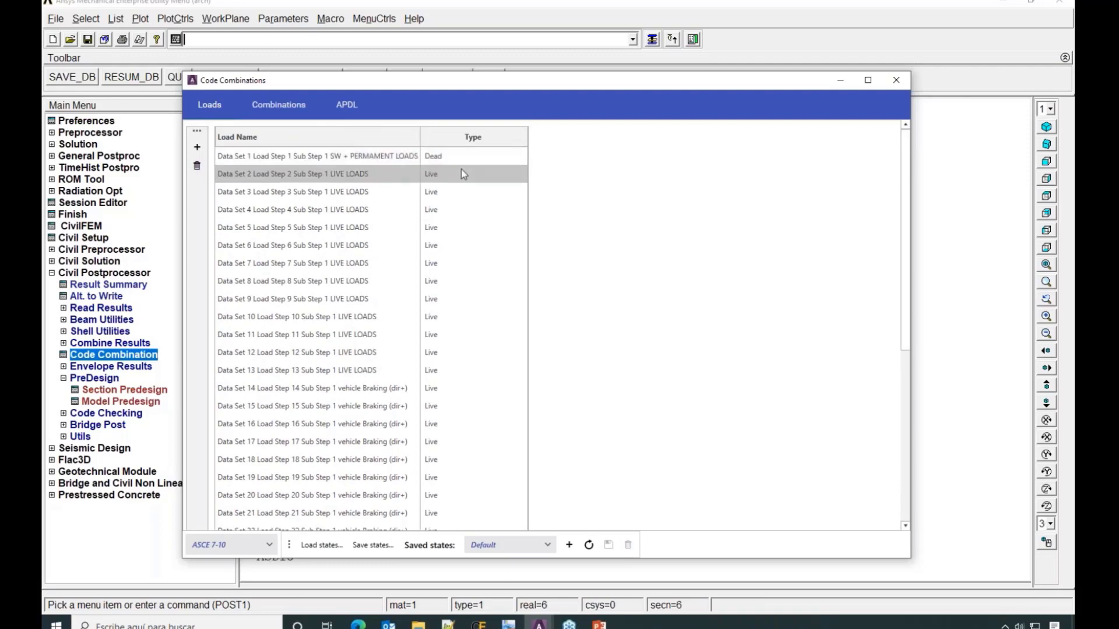
click(515, 175)
click(522, 175)
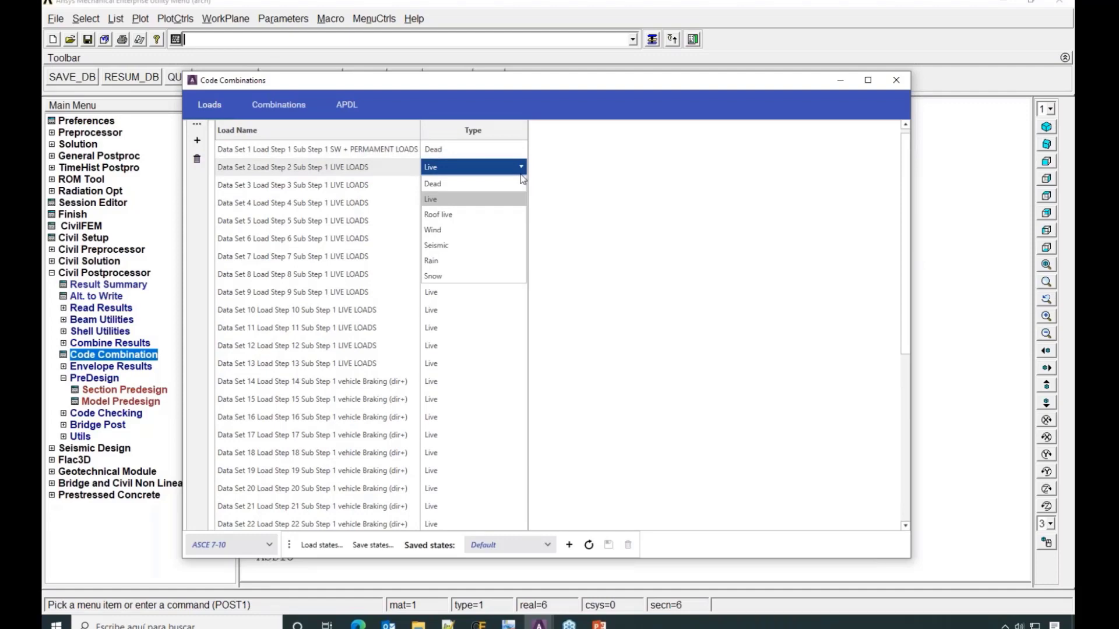
click(586, 182)
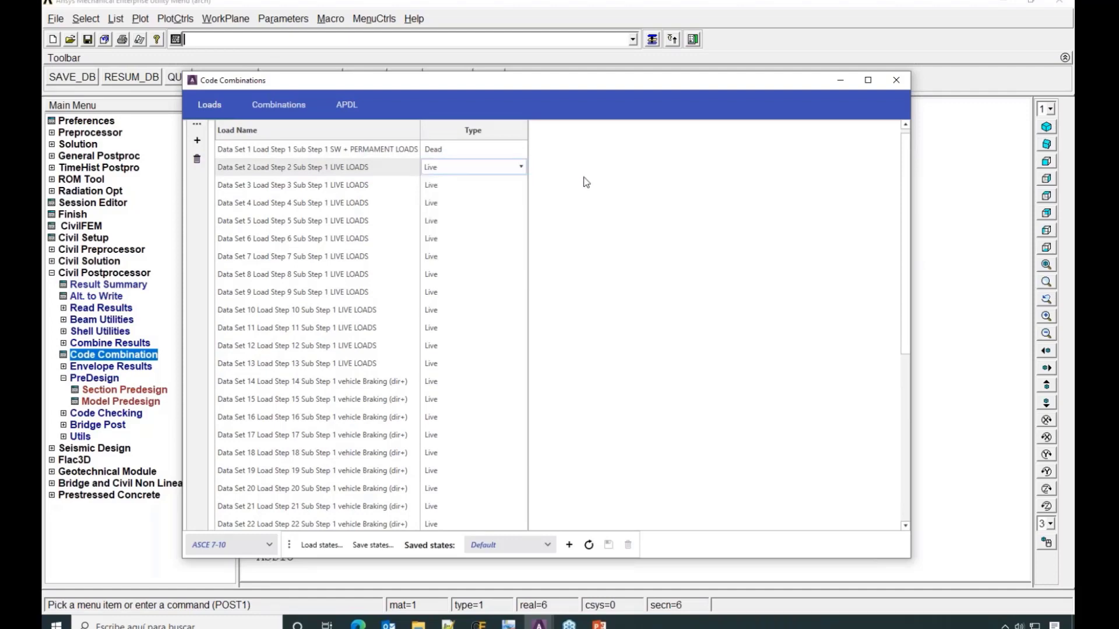
scroll(617, 367, down, 3)
scroll(619, 365, down, 5)
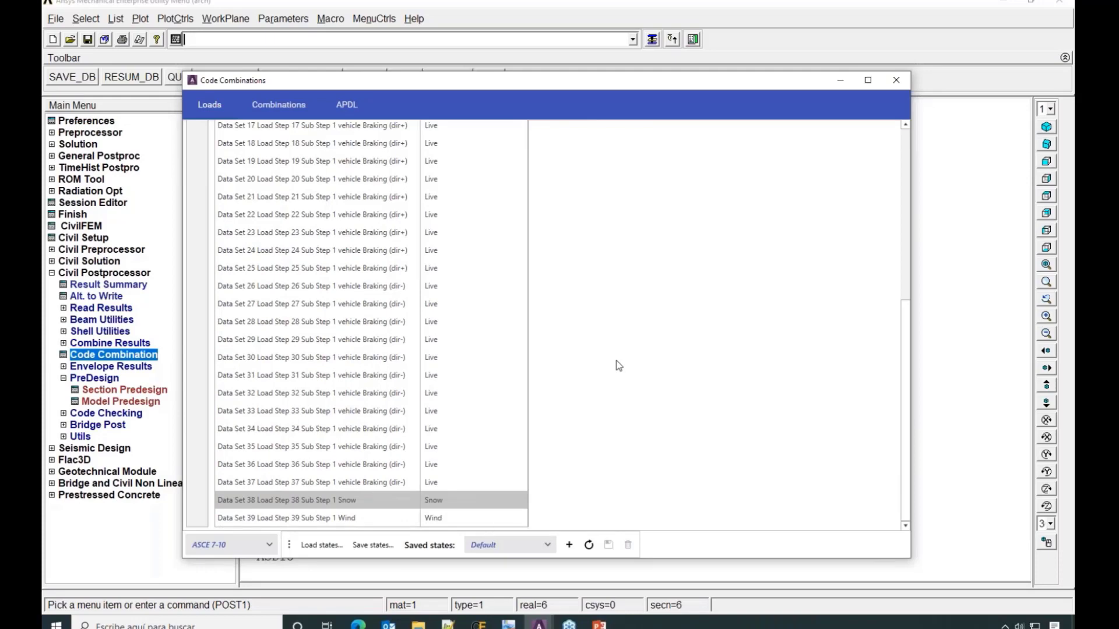
Review the load list back up to Data Set 1 and open the ASCE 7-10 load combinations
scroll(619, 366, up, 2)
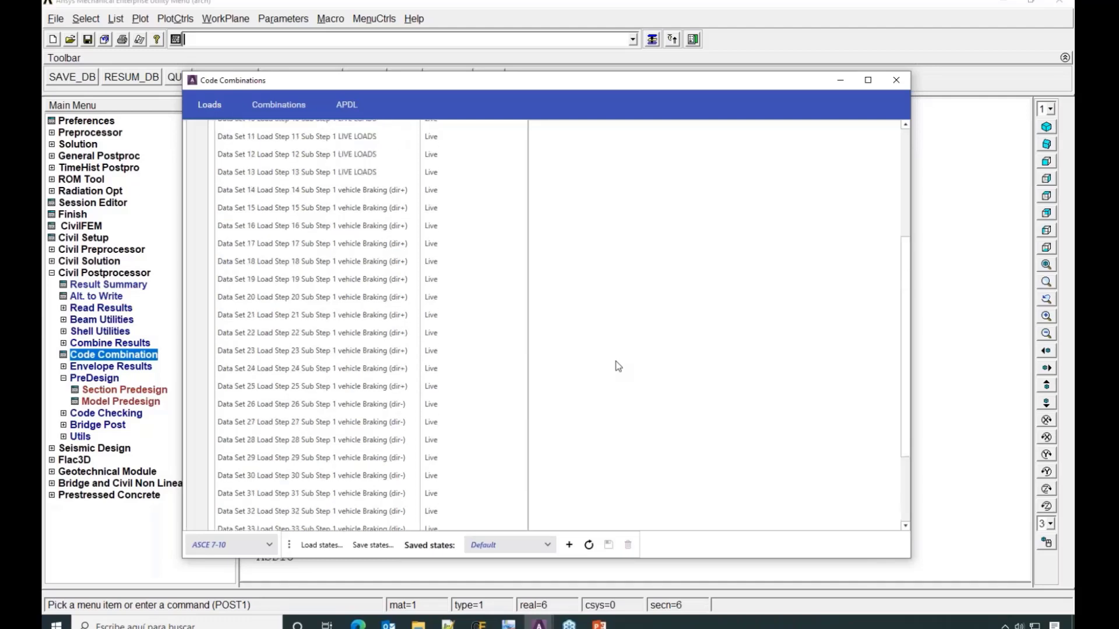
scroll(618, 365, up, 3)
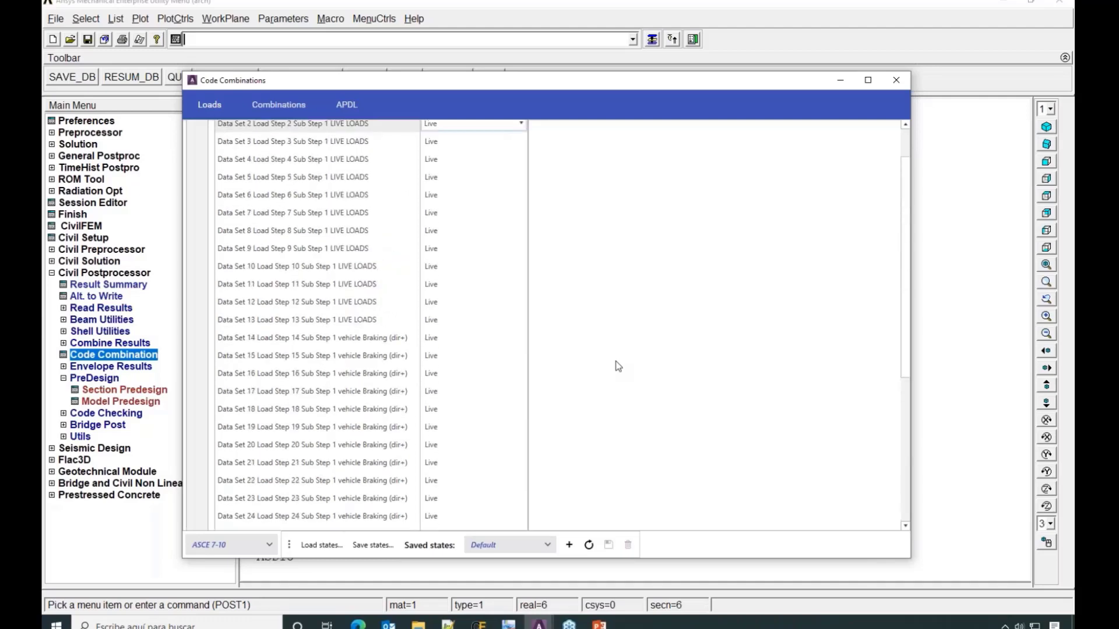
scroll(619, 365, up, 1)
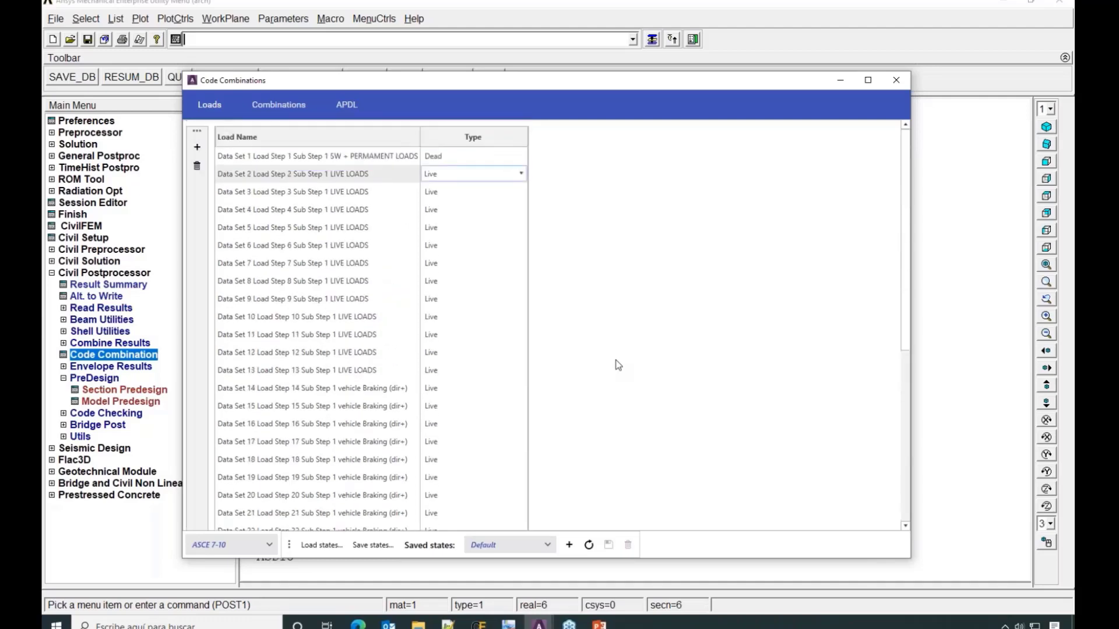
click(302, 113)
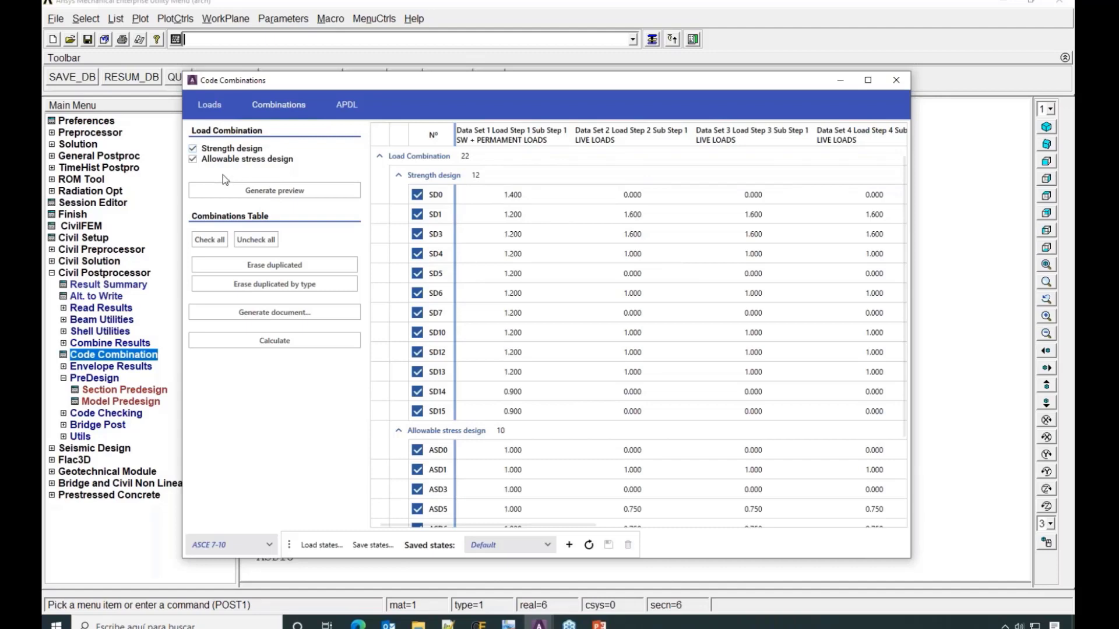
Examine the strength design and allowable stress design factors across the live load and vehicle braking data sets
scroll(500, 361, down, 3)
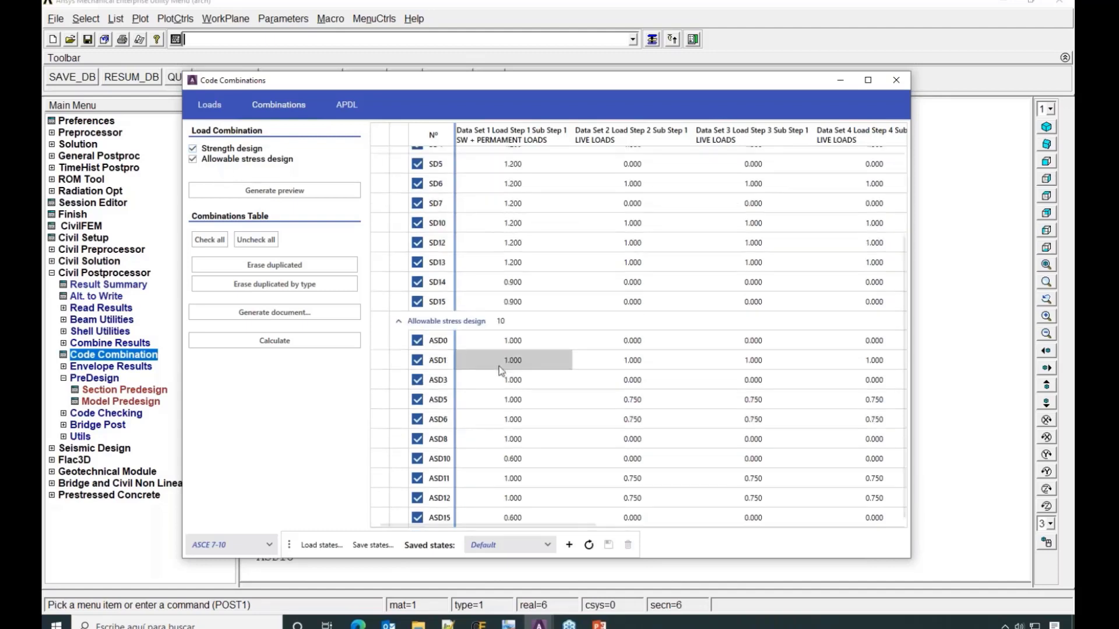
scroll(500, 370, up, 3)
scroll(500, 371, down, 2)
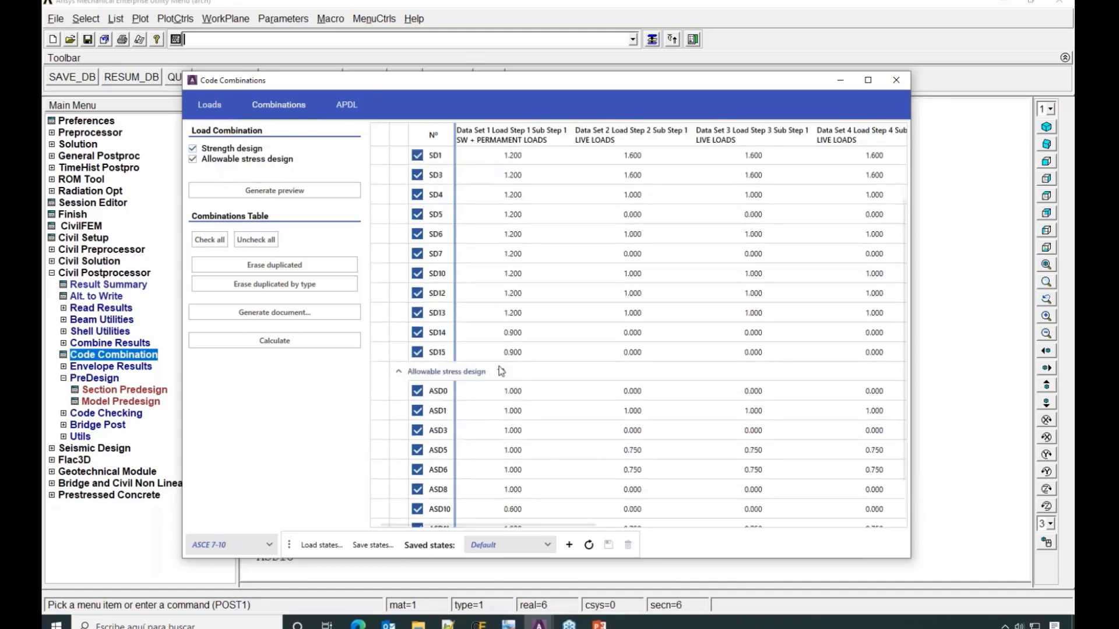
drag(545, 523, 914, 534)
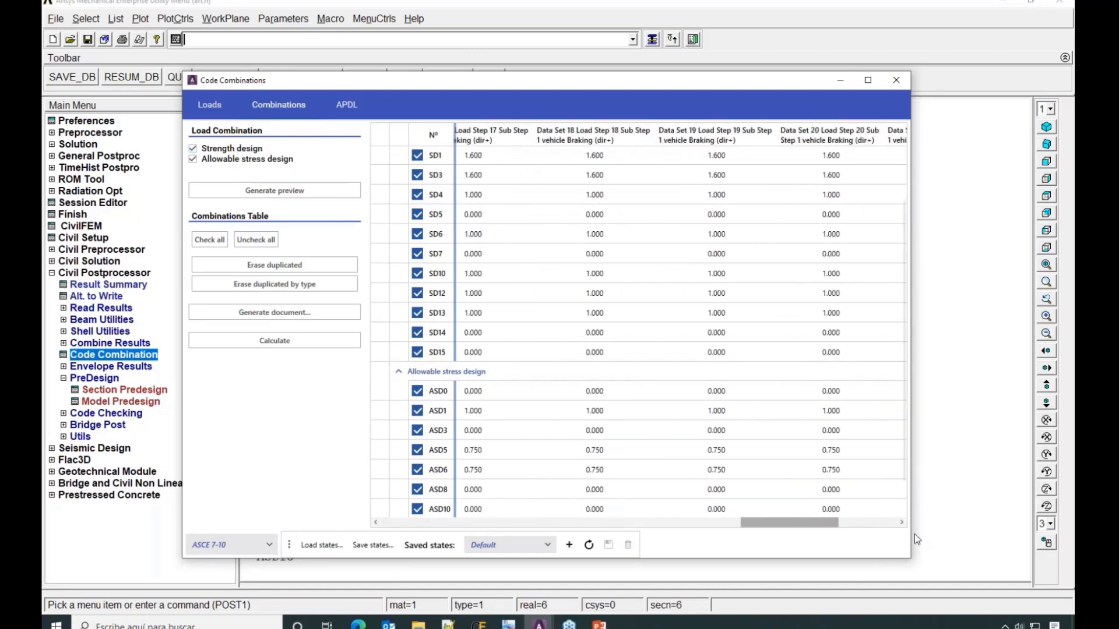
drag(828, 522, 860, 523)
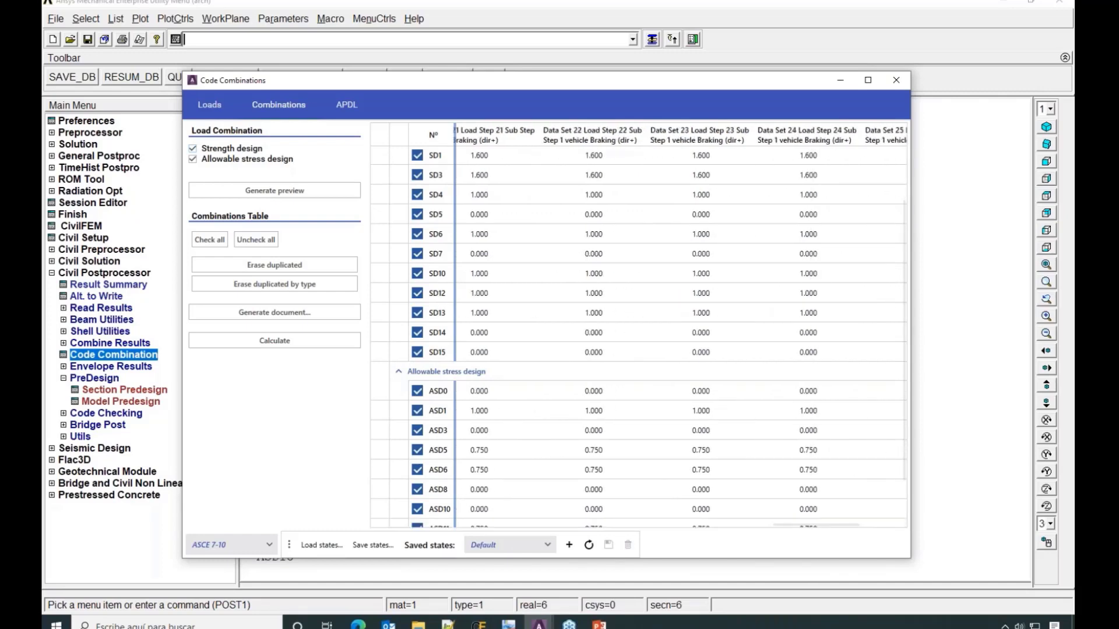
Open the ASCE_Combinations PDF document and review the strength design formulas in its Combination List ASCE 7-10
click(418, 623)
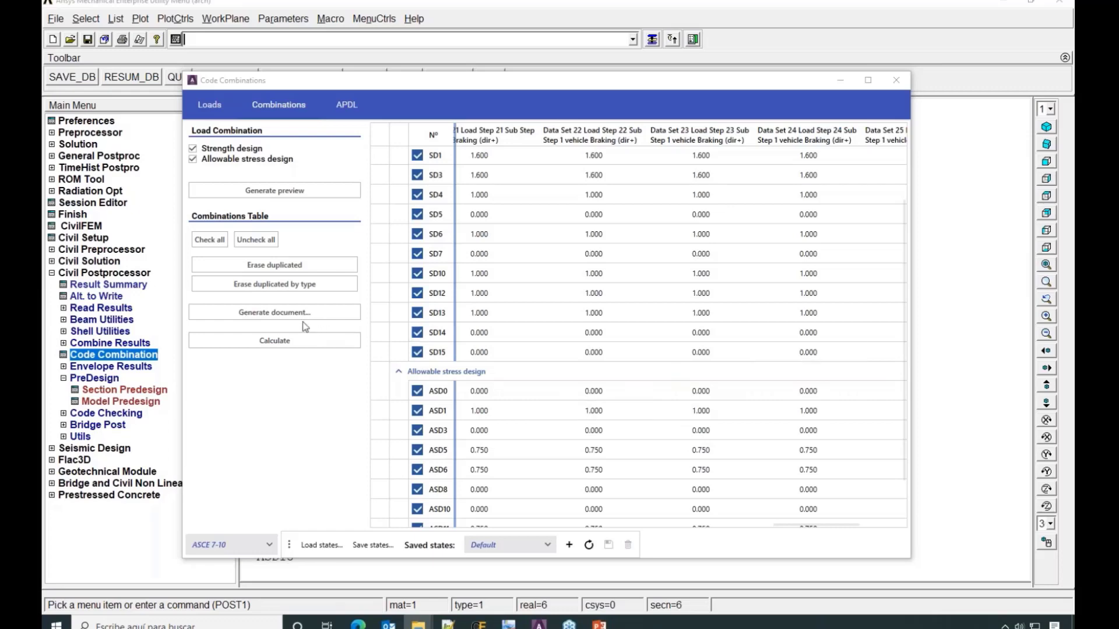
click(318, 319)
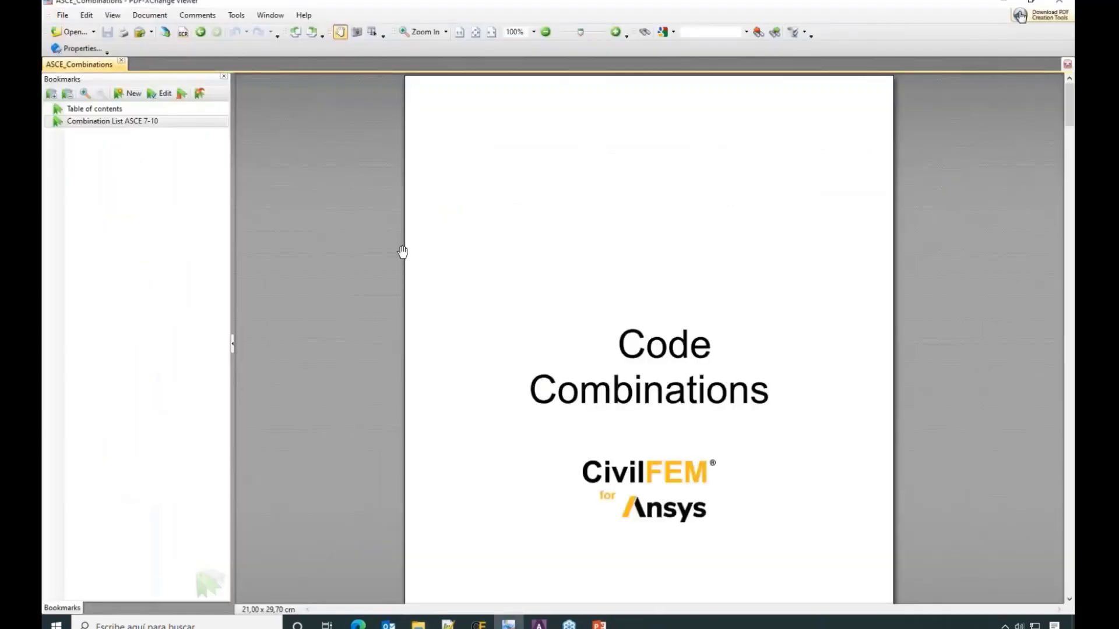
scroll(454, 259, down, 10)
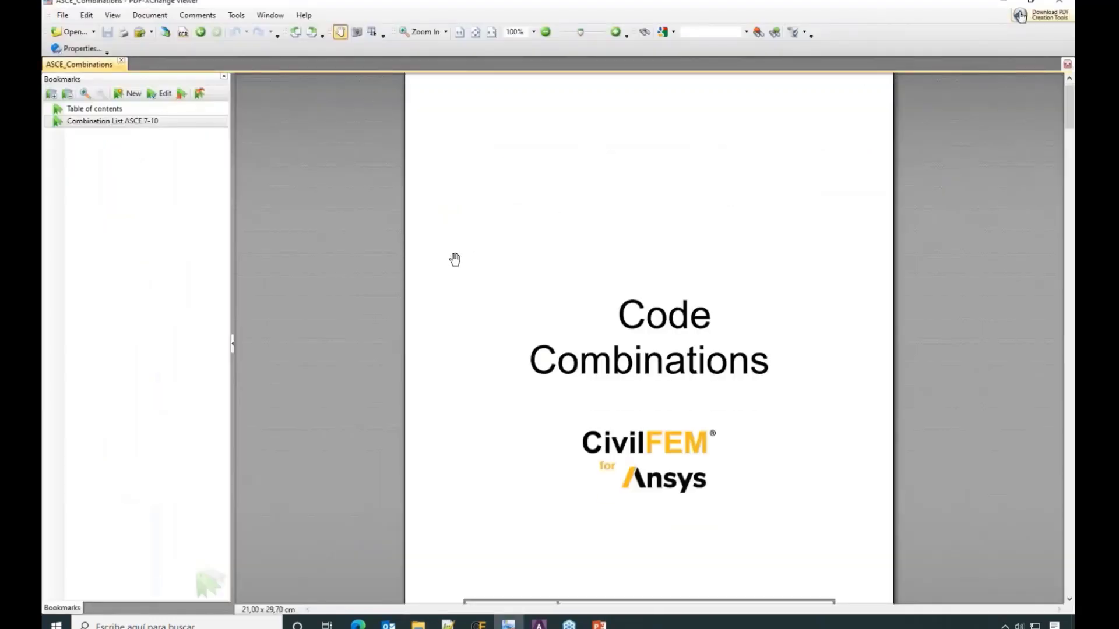
scroll(454, 259, down, 10)
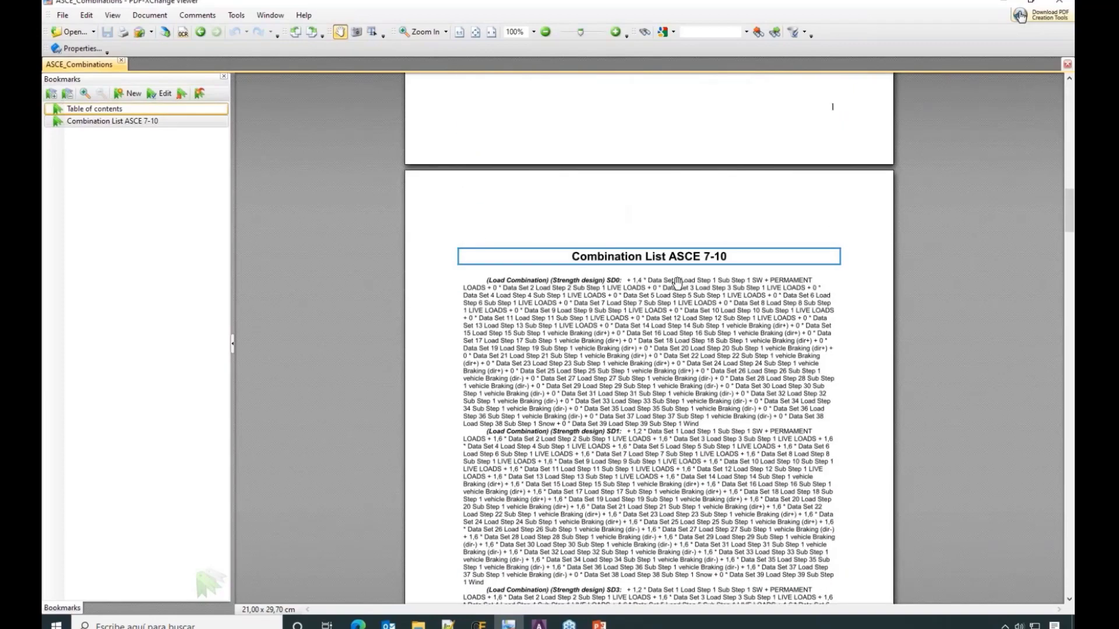
ctrl+scroll(675, 303, up, 2)
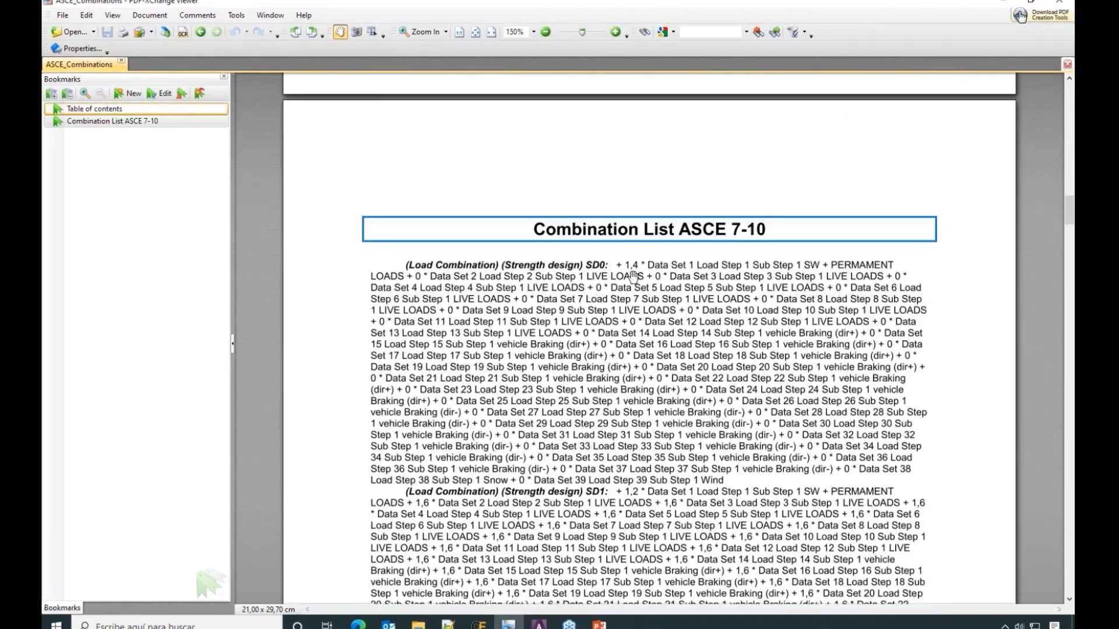
scroll(670, 298, down, 3)
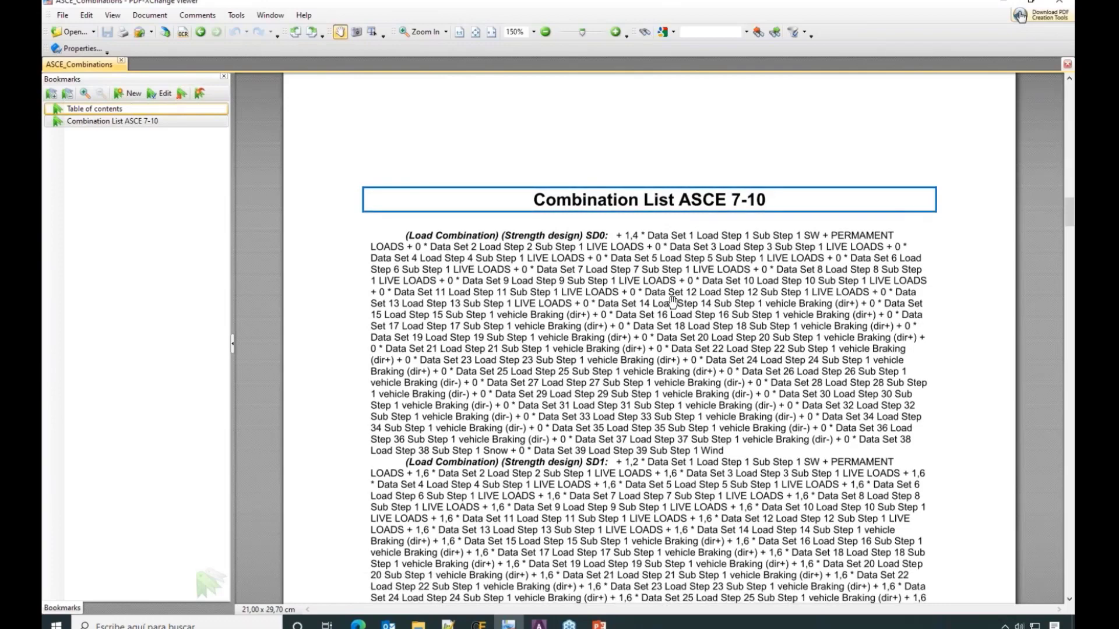
scroll(1070, 226, down, 5)
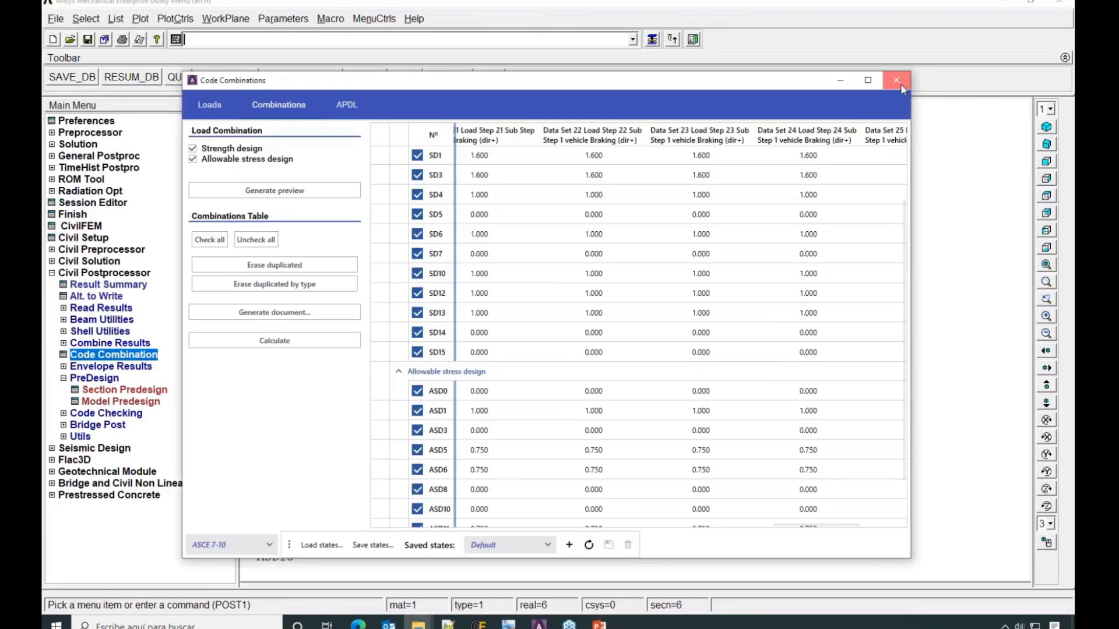
Close the Code Combinations window, look through the load steps in the result summary, and close the listing
click(901, 86)
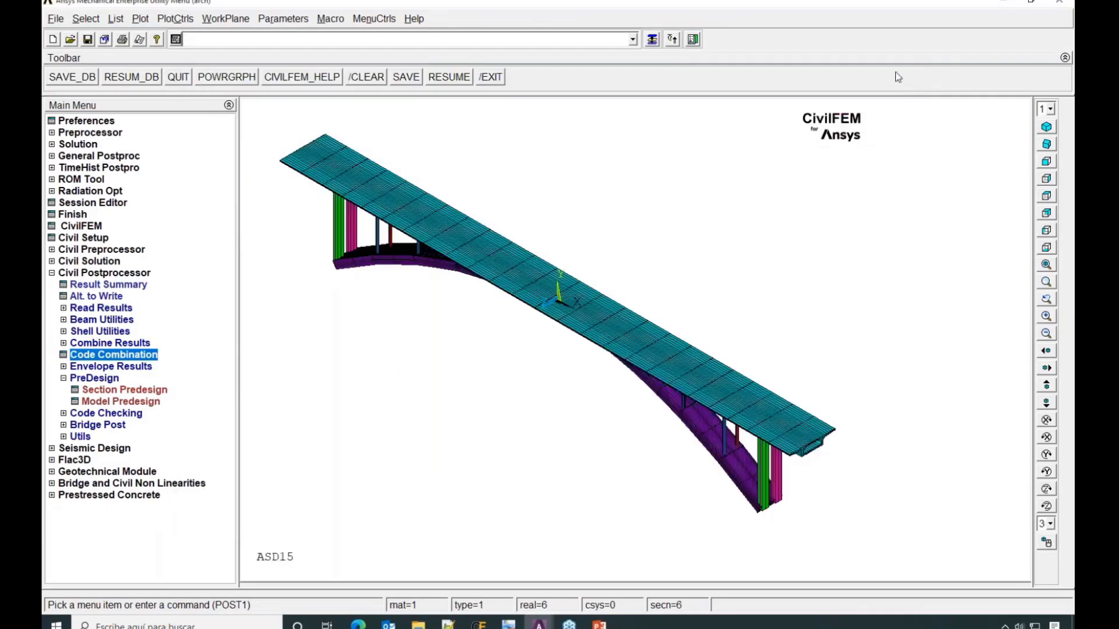
click(120, 285)
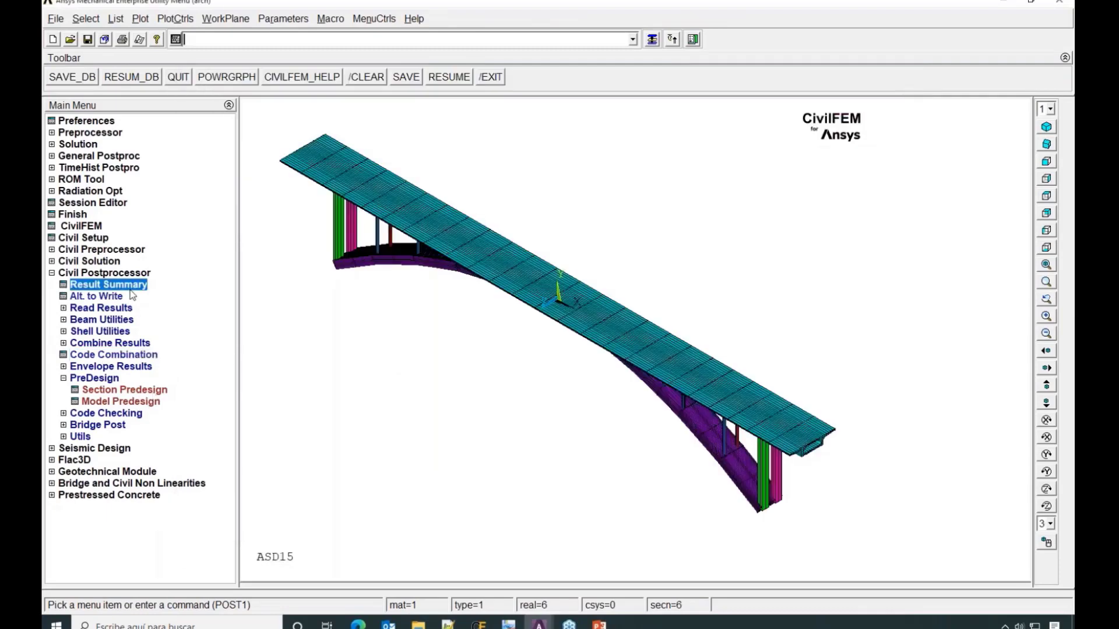
drag(649, 163, 656, 193)
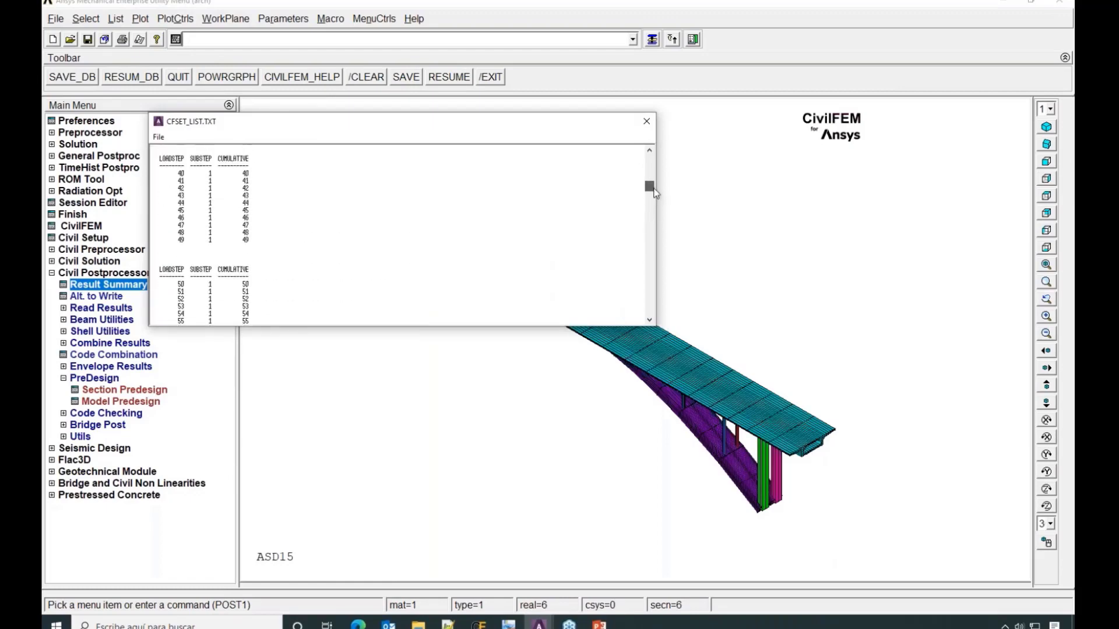
click(646, 121)
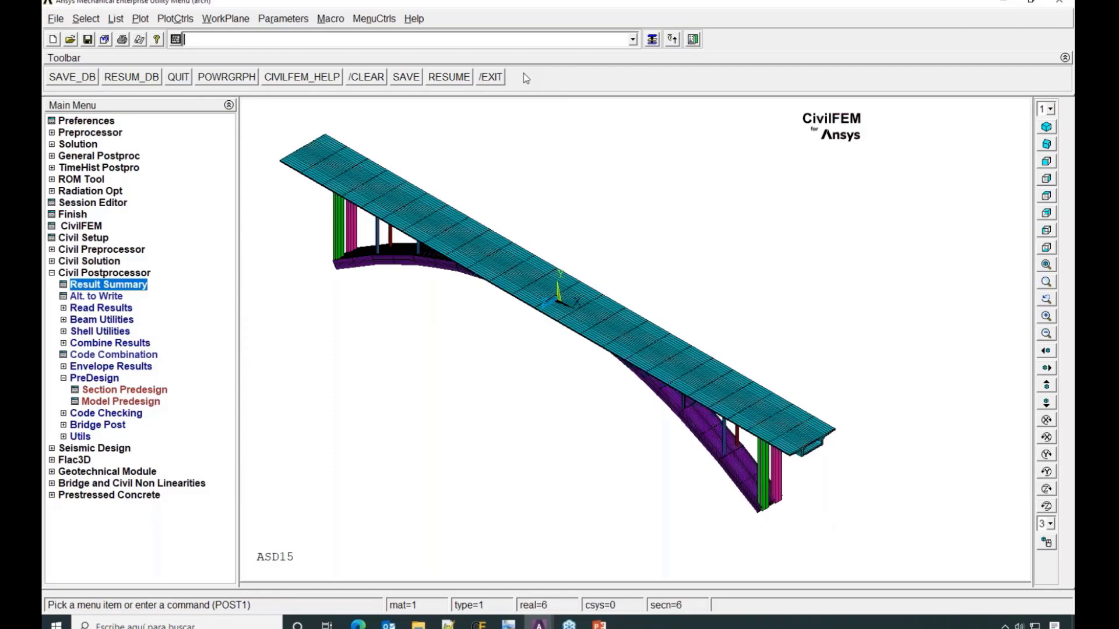
Exit the Ansys session holding the combined bridge results and switch to the CivilFEM 2022 Enhancements presentation in PowerPoint
click(490, 77)
click(599, 625)
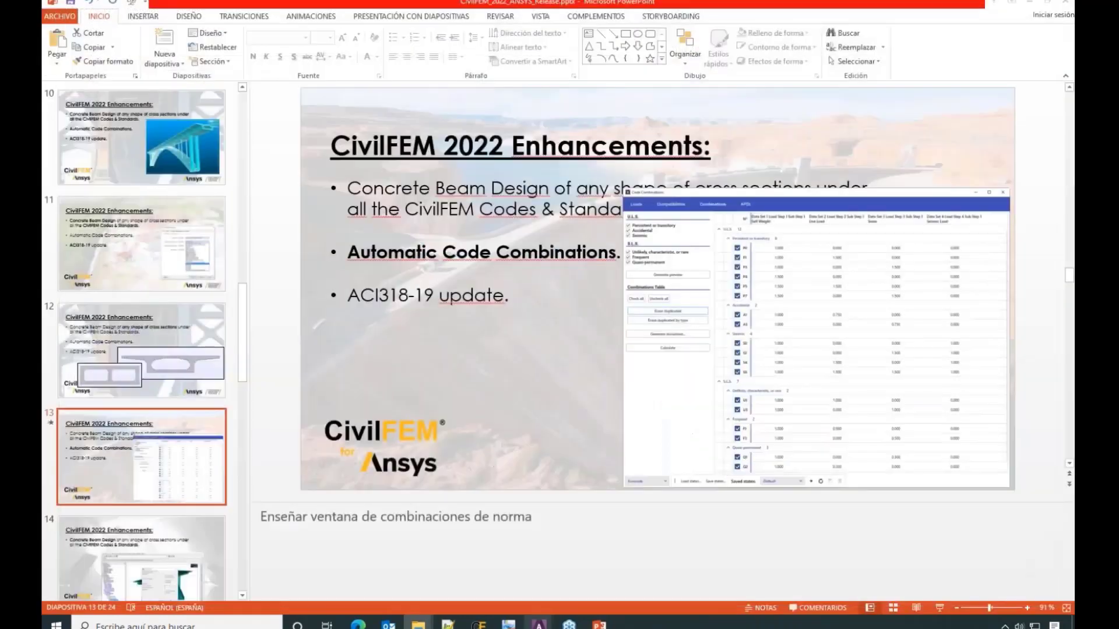
mouse_move(539, 624)
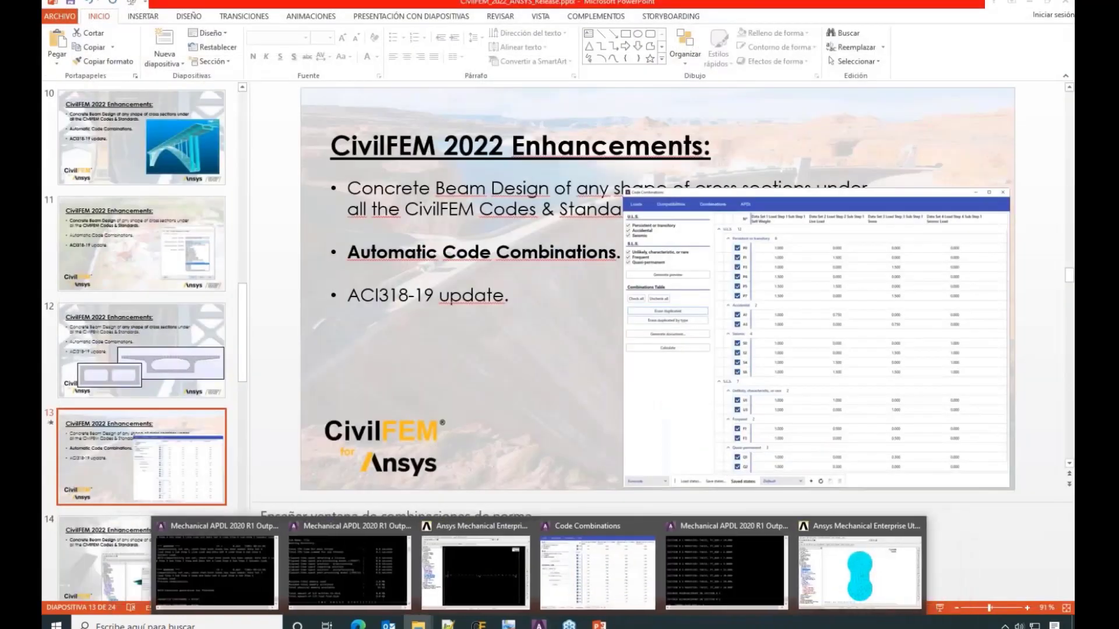
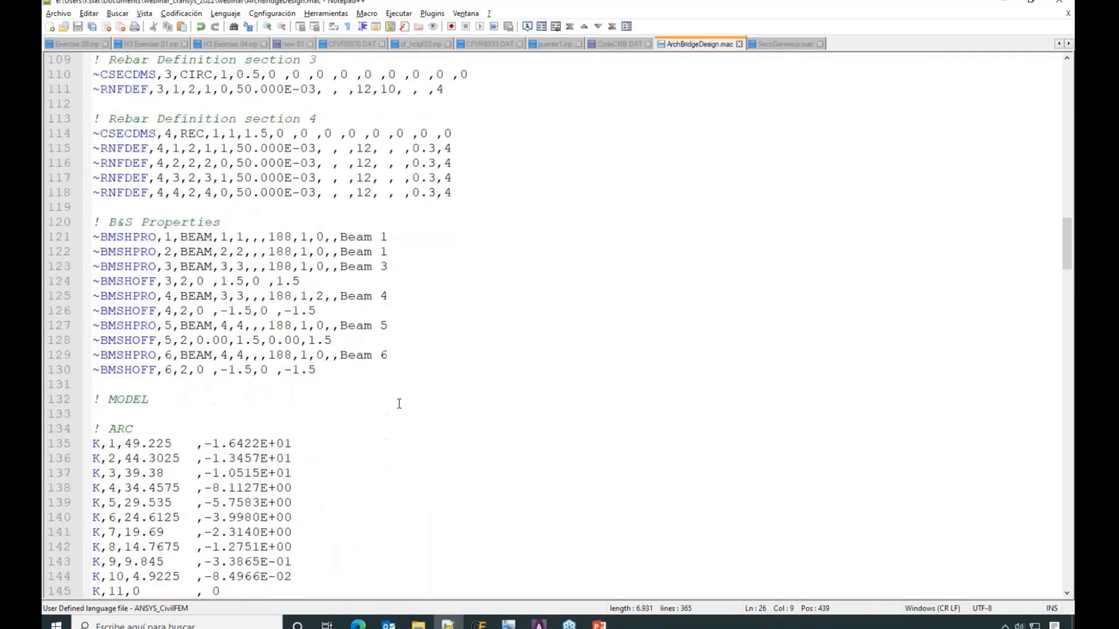
Review ArchBridgeDesign.mac in Notepad++ from the rebar definitions through the ULS and SLS load steps to the /POST1 design commands
scroll(396, 418, down, 20)
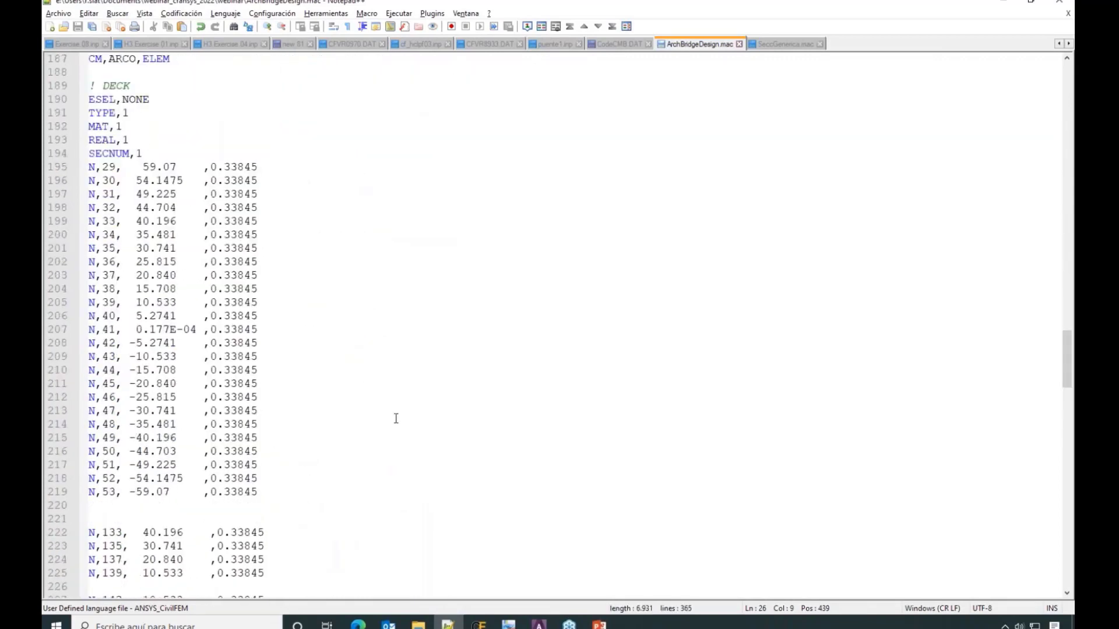
scroll(396, 418, down, 4)
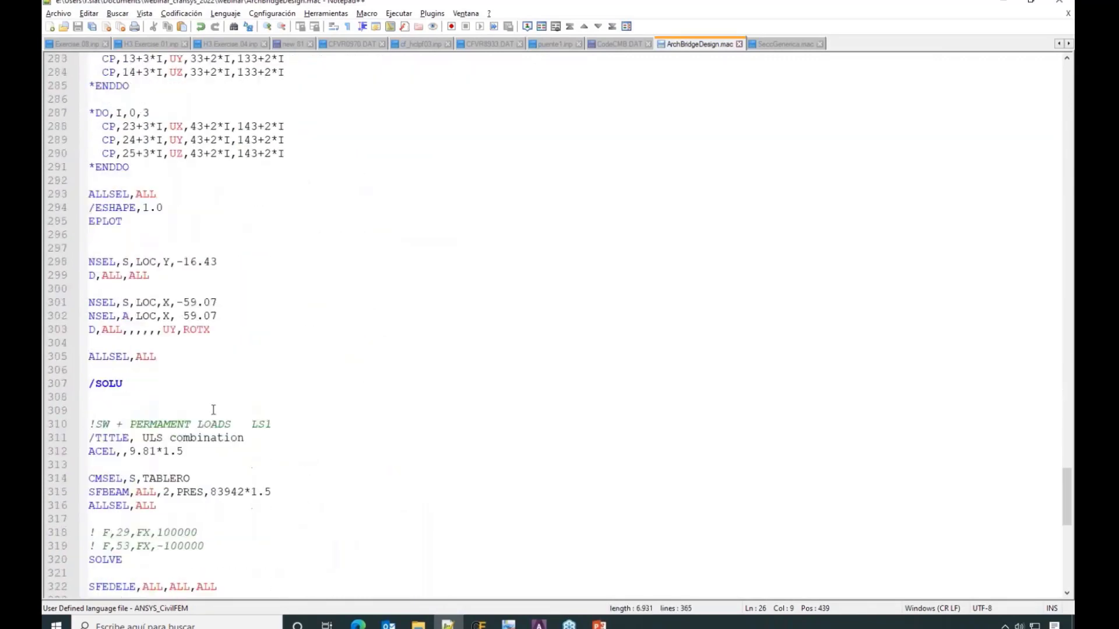
scroll(136, 403, down, 10)
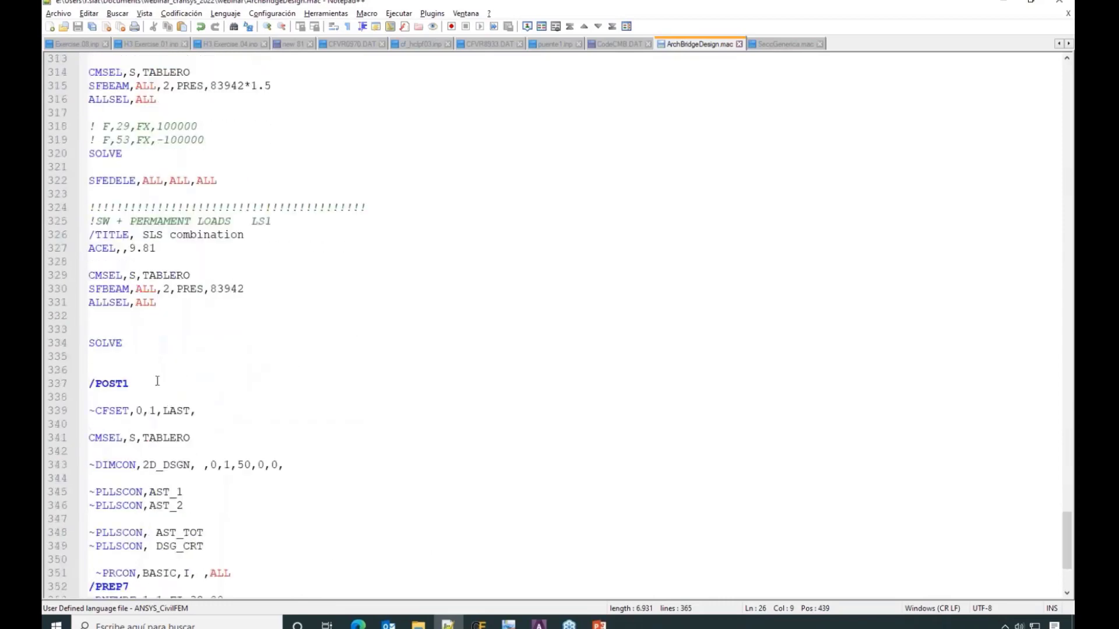
mouse_move(539, 626)
click(664, 559)
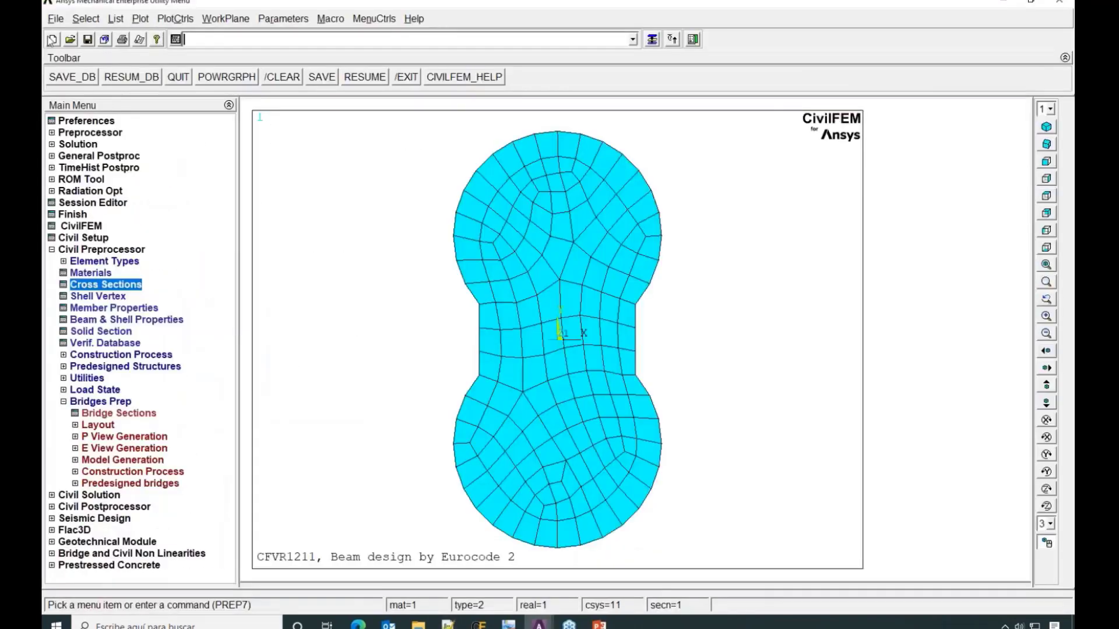
click(55, 18)
click(94, 180)
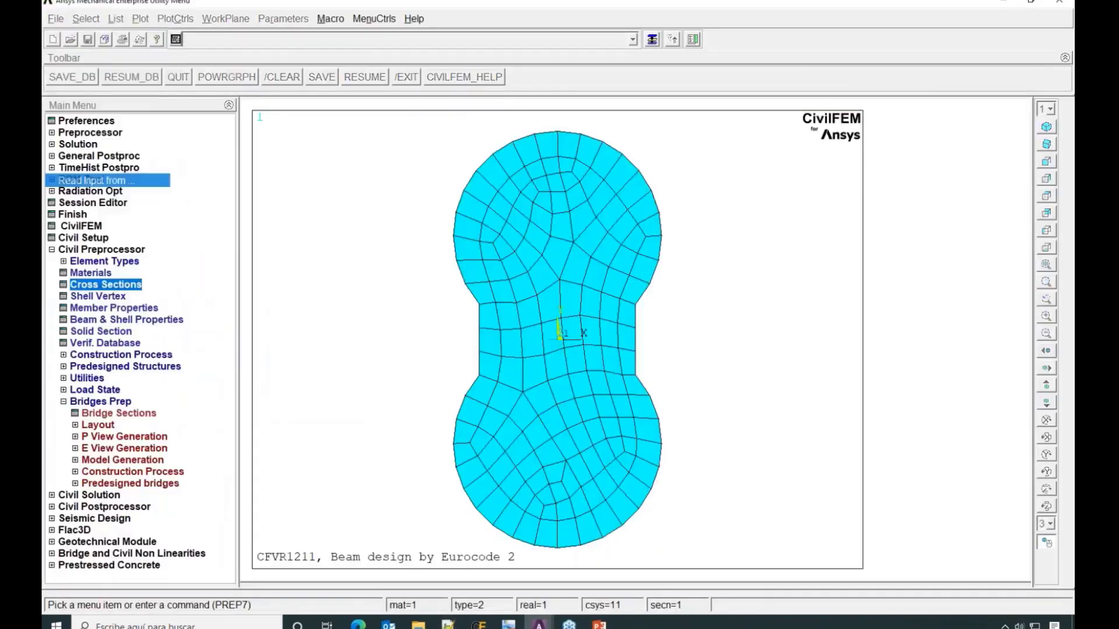
click(111, 105)
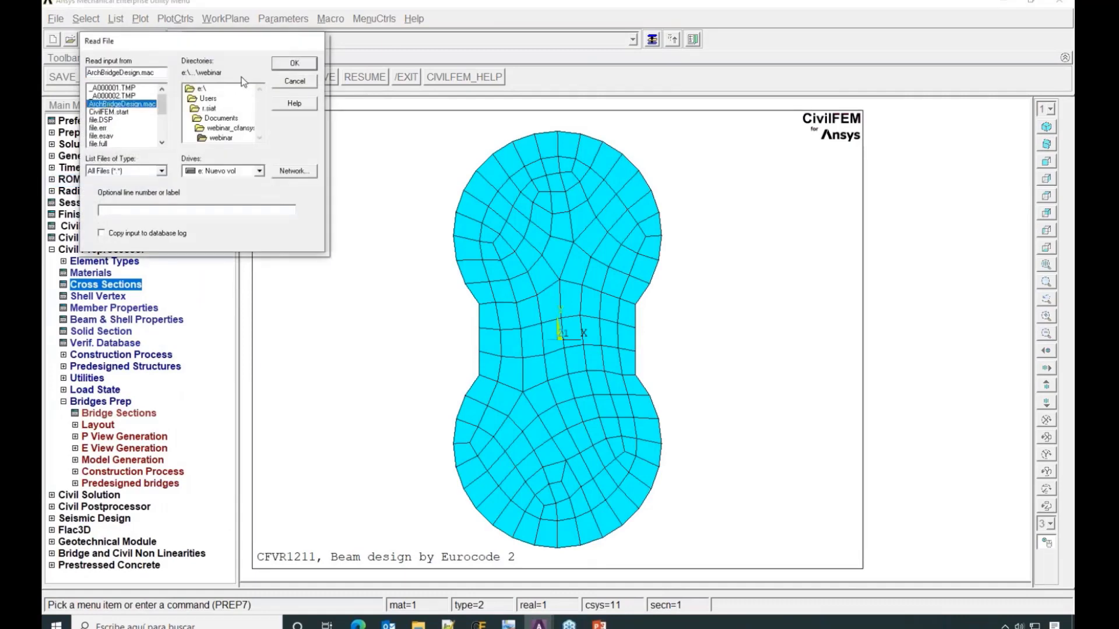
click(289, 82)
Copy the ArchBridgeDesign.mac commands in Notepad++ from the first line to just before the first /POST1 block
click(437, 625)
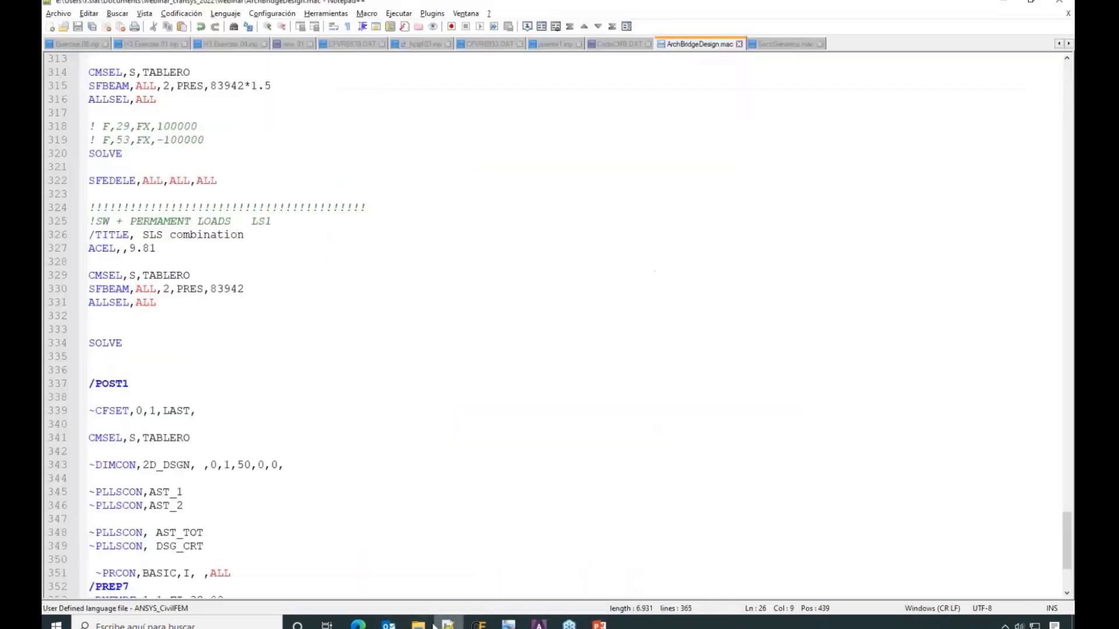
scroll(252, 404, down, 5)
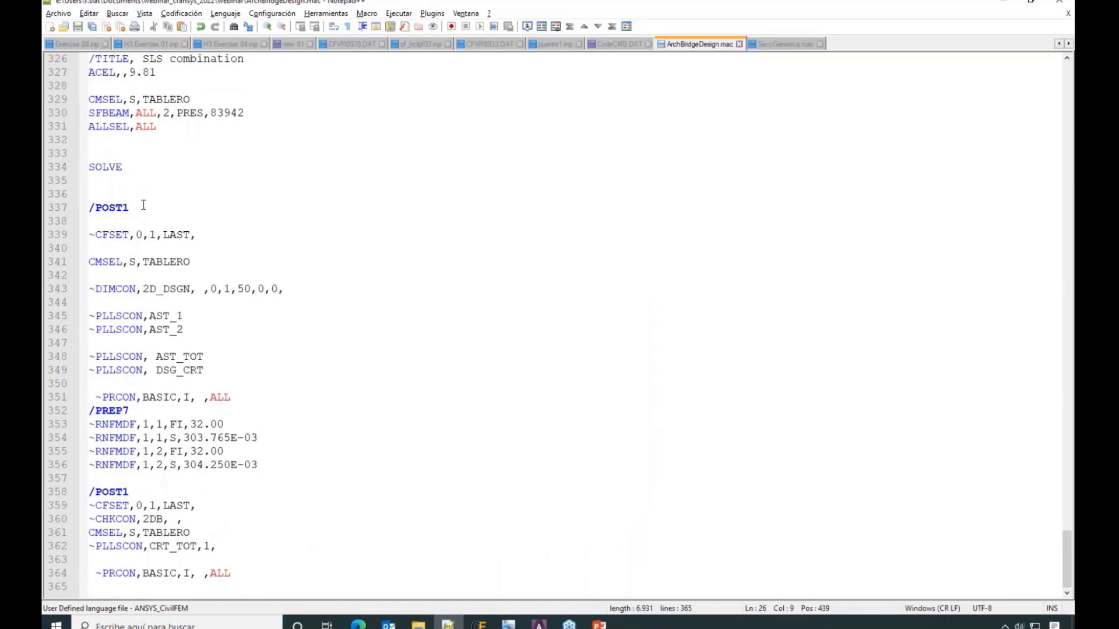
scroll(135, 244, up, 3)
scroll(132, 244, down, 3)
drag(138, 187, 45, 63)
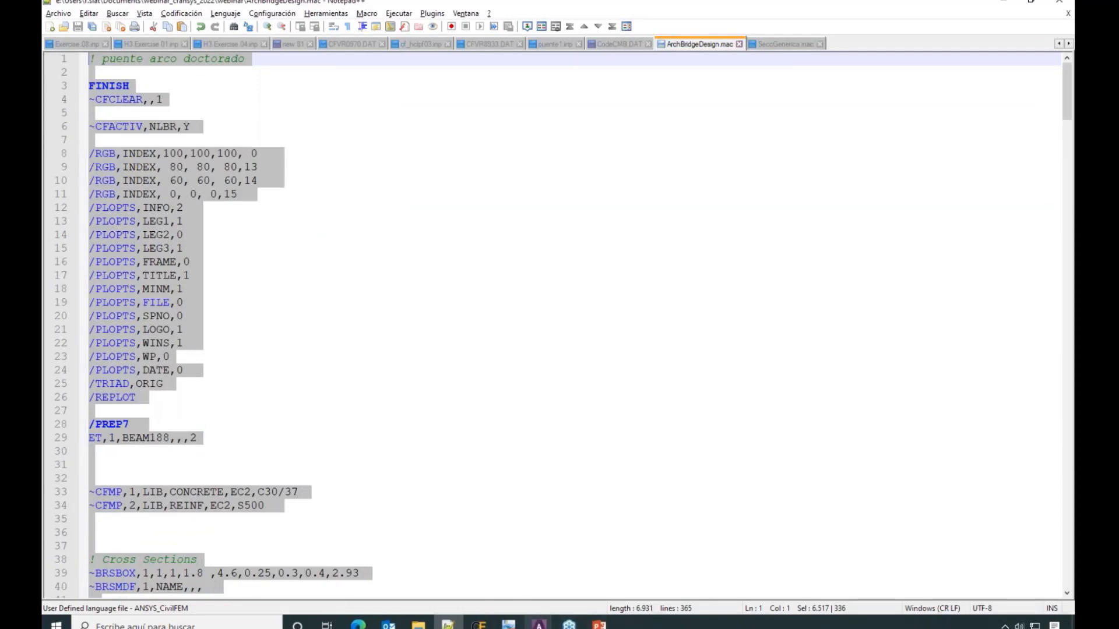
Run the copied macro commands in Ansys to build and solve the arch bridge, and display the model in isometric view
mouse_move(539, 625)
click(659, 559)
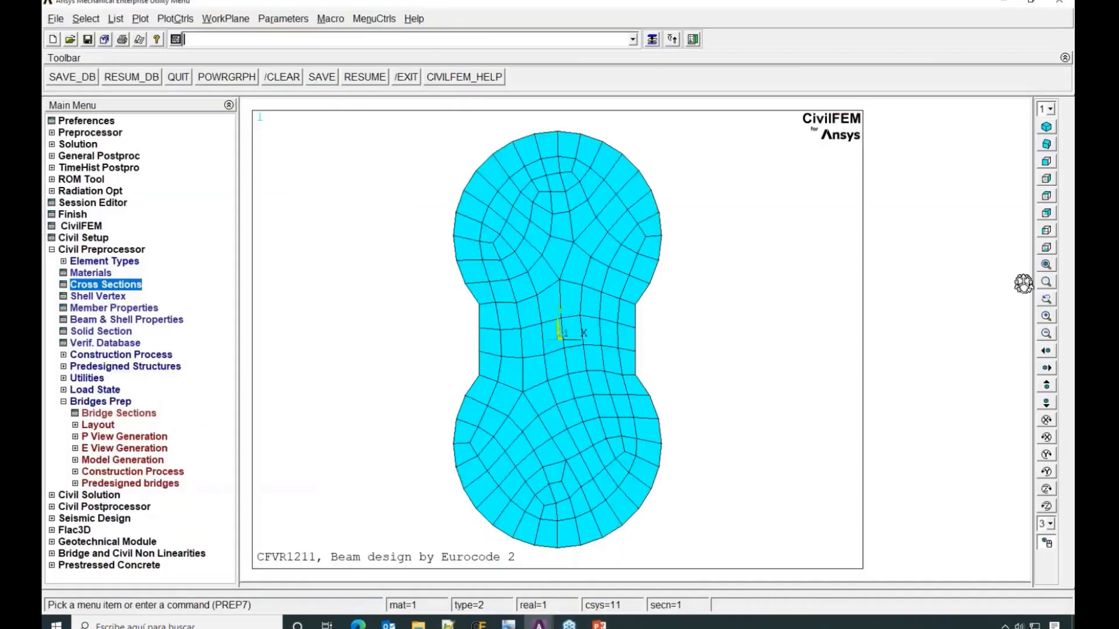
text(ACEL,,9.81CMSEL,S,TABLEROSFBEAM,ALL,2,PRES,83942ALLSEL,ALLSOLVE)
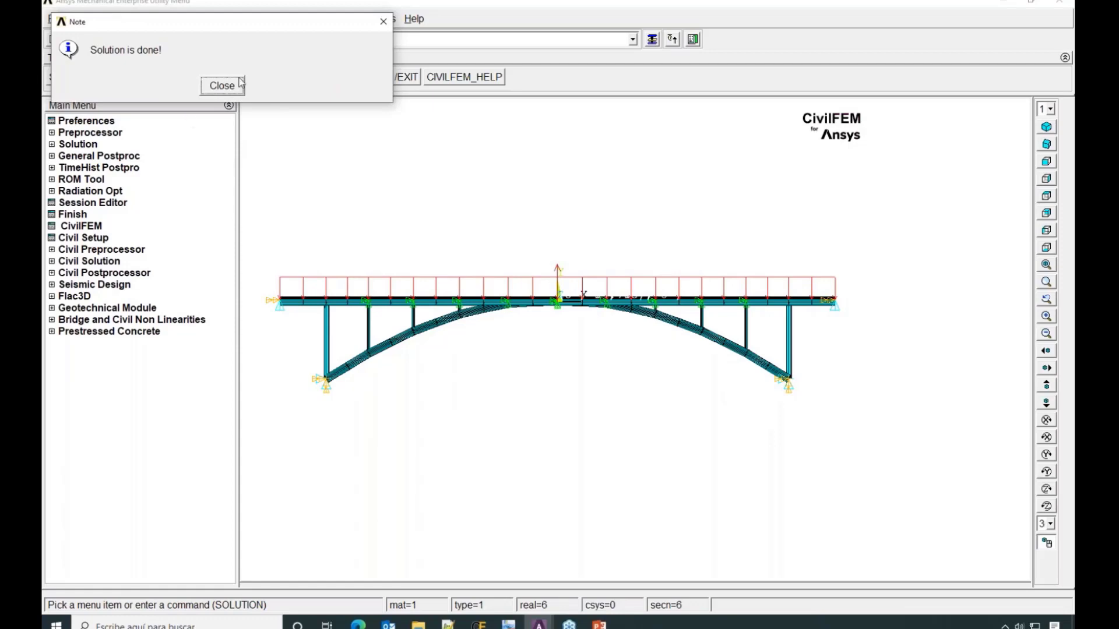
click(222, 86)
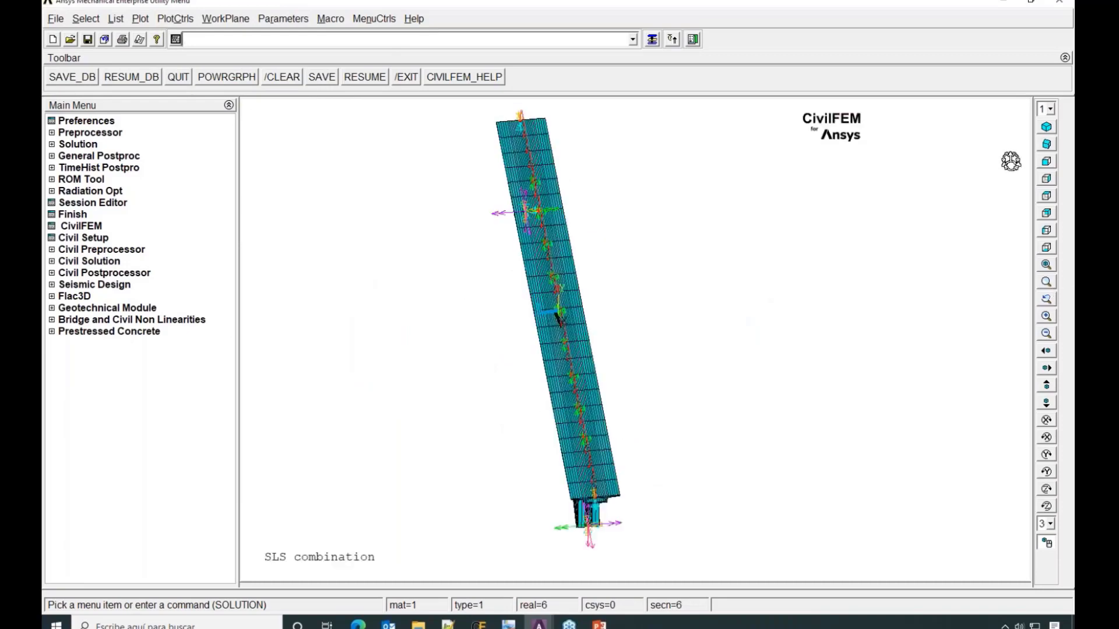
click(1046, 125)
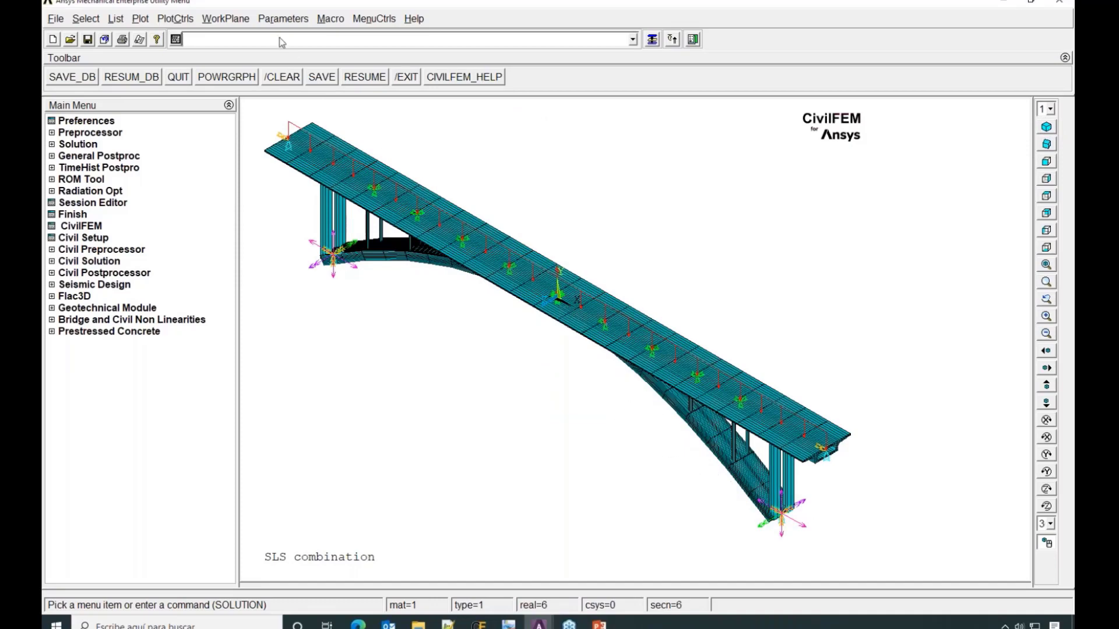
Turn off the display of element shapes based on real constants so the bridge plots as lines
click(175, 18)
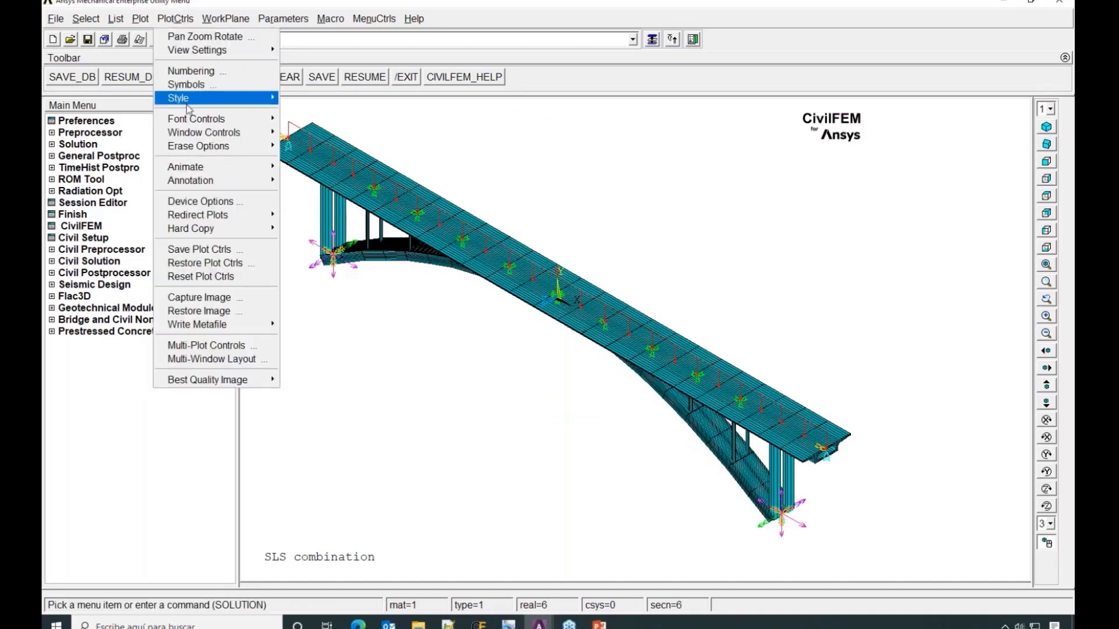
mouse_move(192, 98)
click(348, 112)
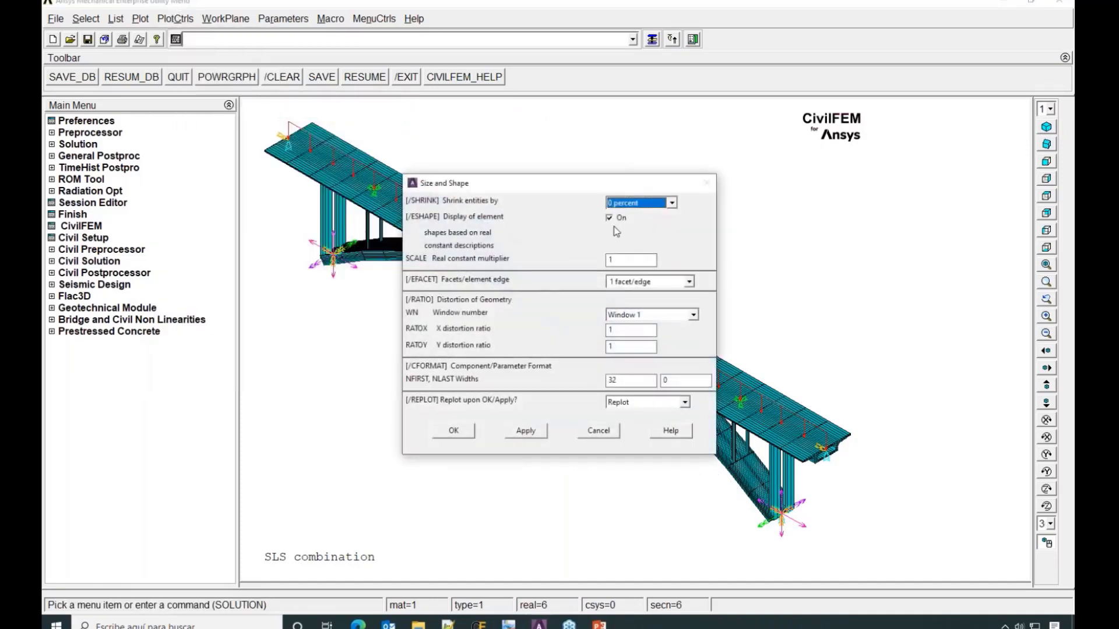
click(609, 218)
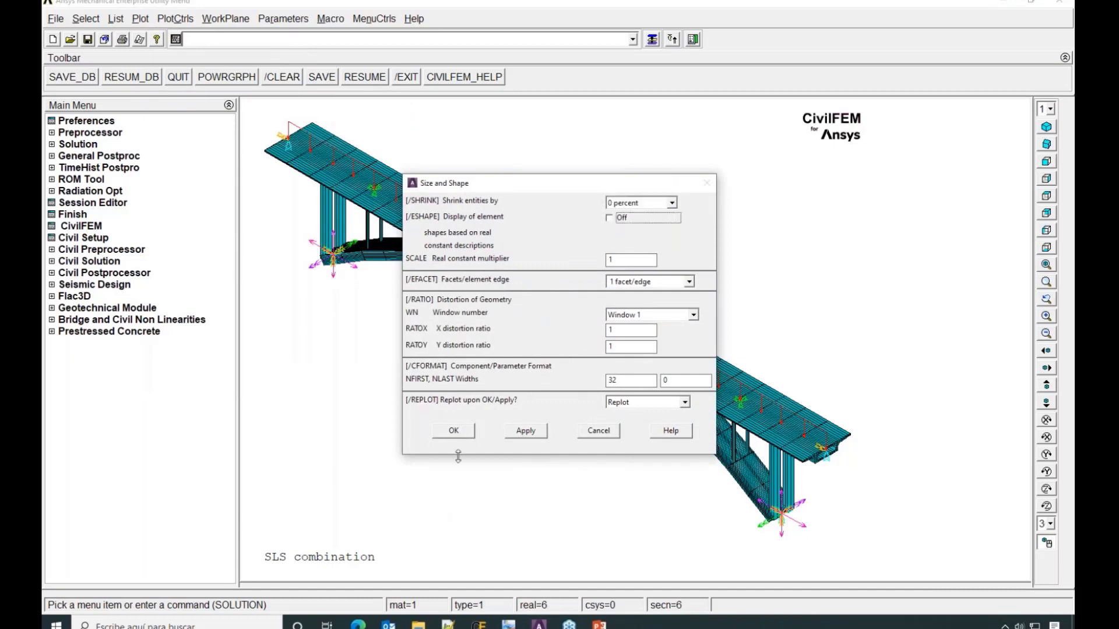
click(453, 431)
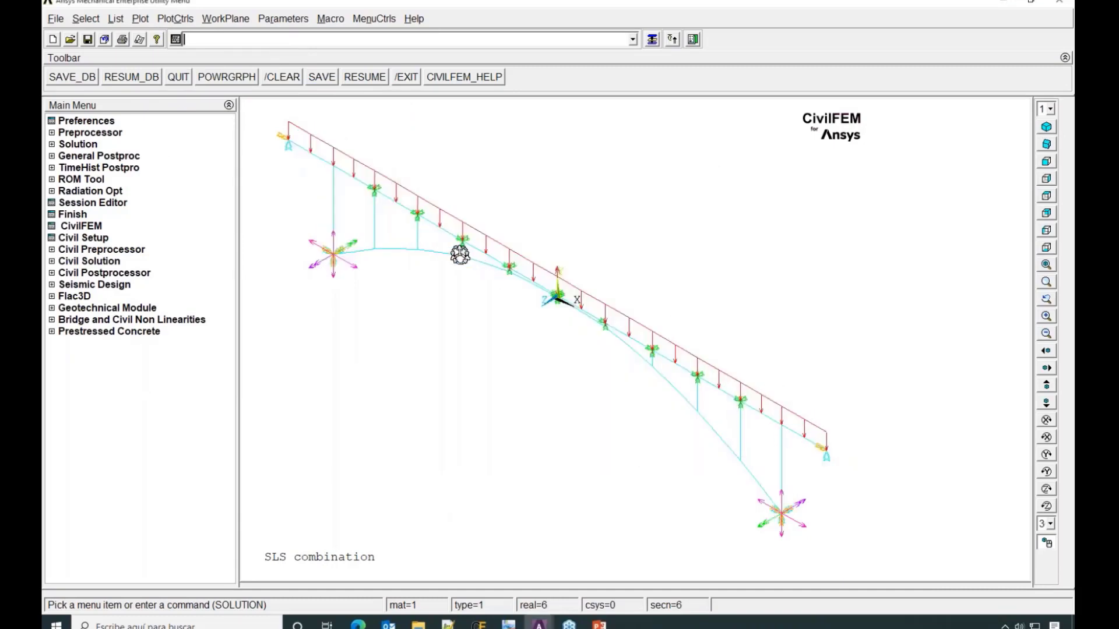
Turn the display of element shapes based on real constants back on and replot the bridge
click(176, 21)
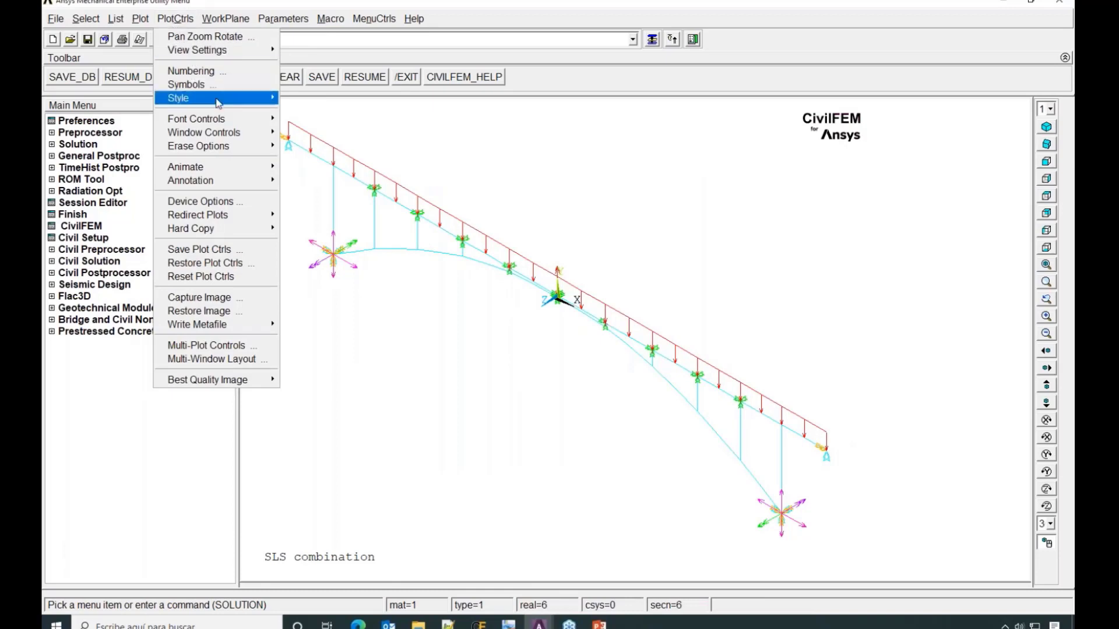
mouse_move(218, 103)
click(326, 108)
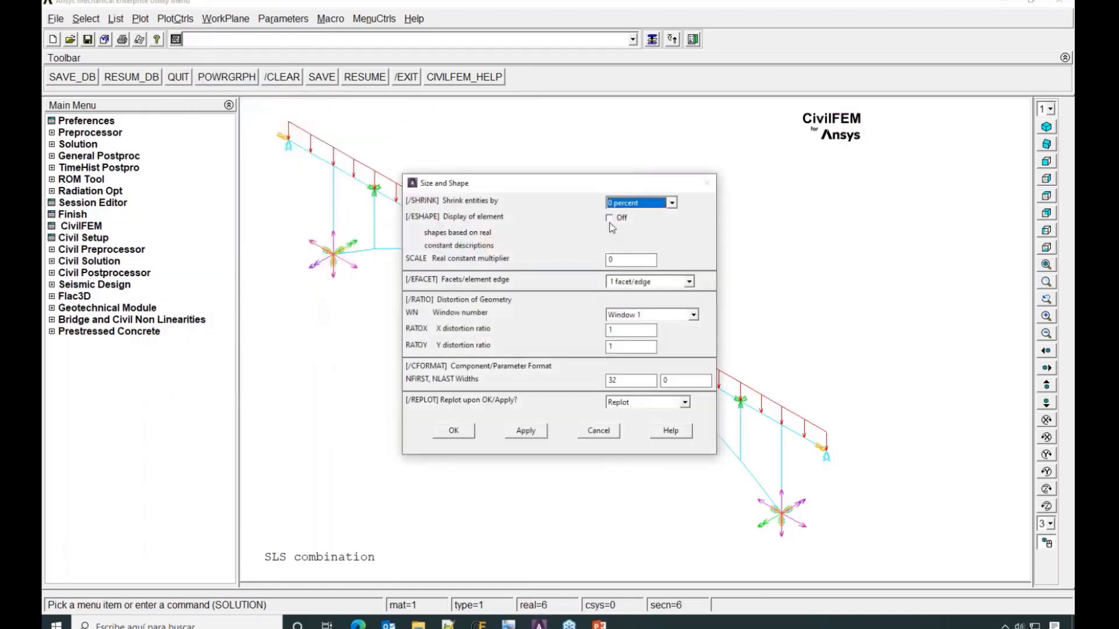
click(609, 218)
click(453, 430)
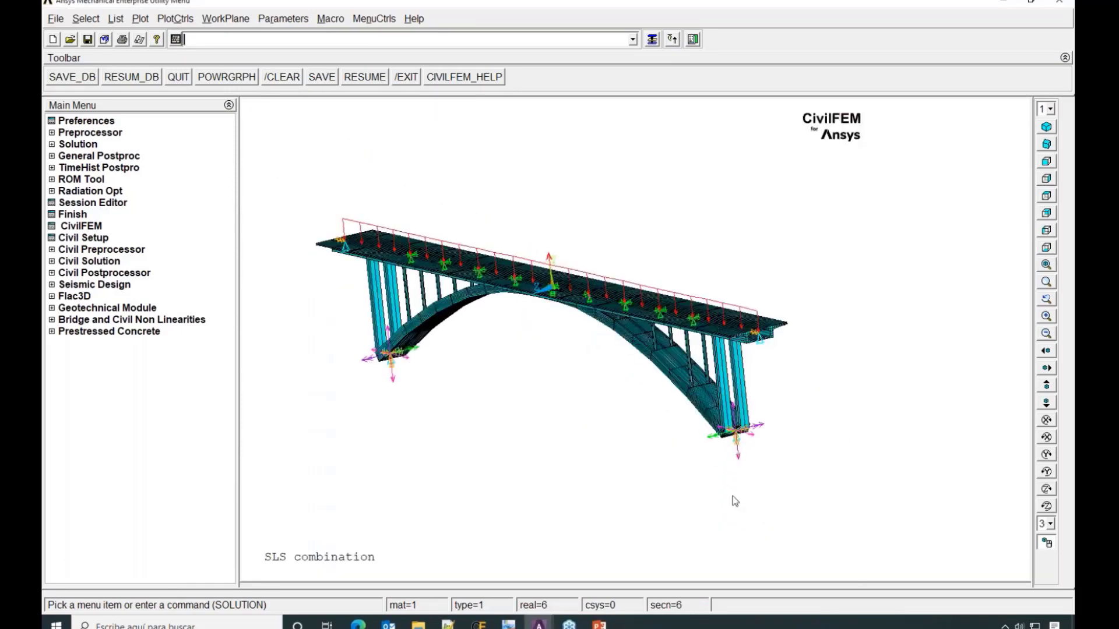
Hide the boundary condition and reaction symbols on the bridge plot, keeping the pressure load arrows
right_drag(733, 496, 719, 473)
right_drag(673, 418, 644, 328)
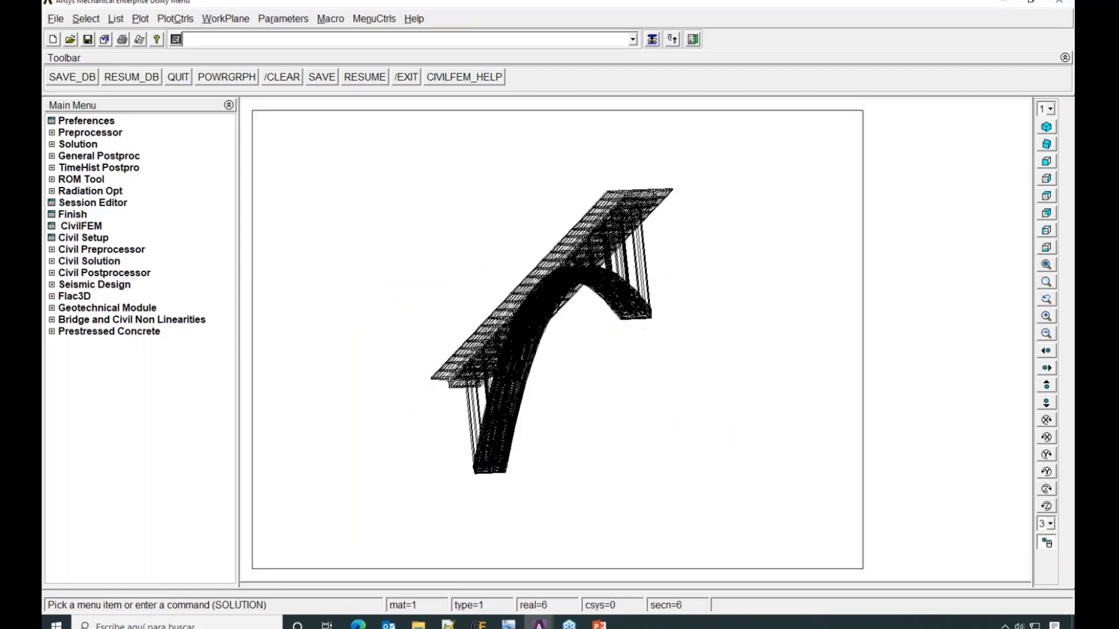
click(175, 16)
click(186, 81)
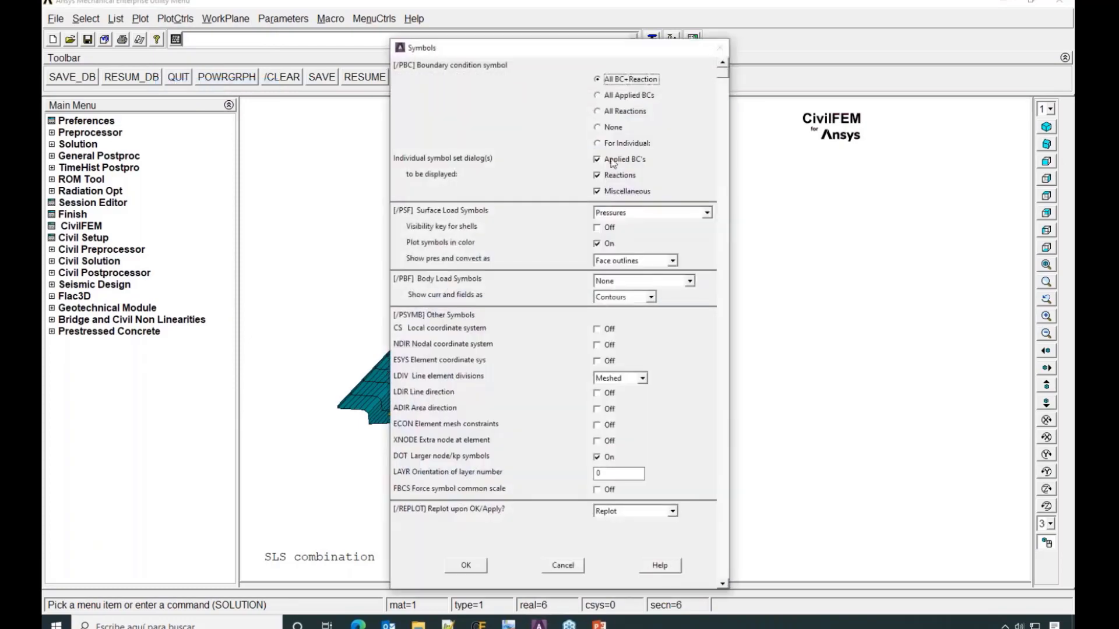
click(466, 565)
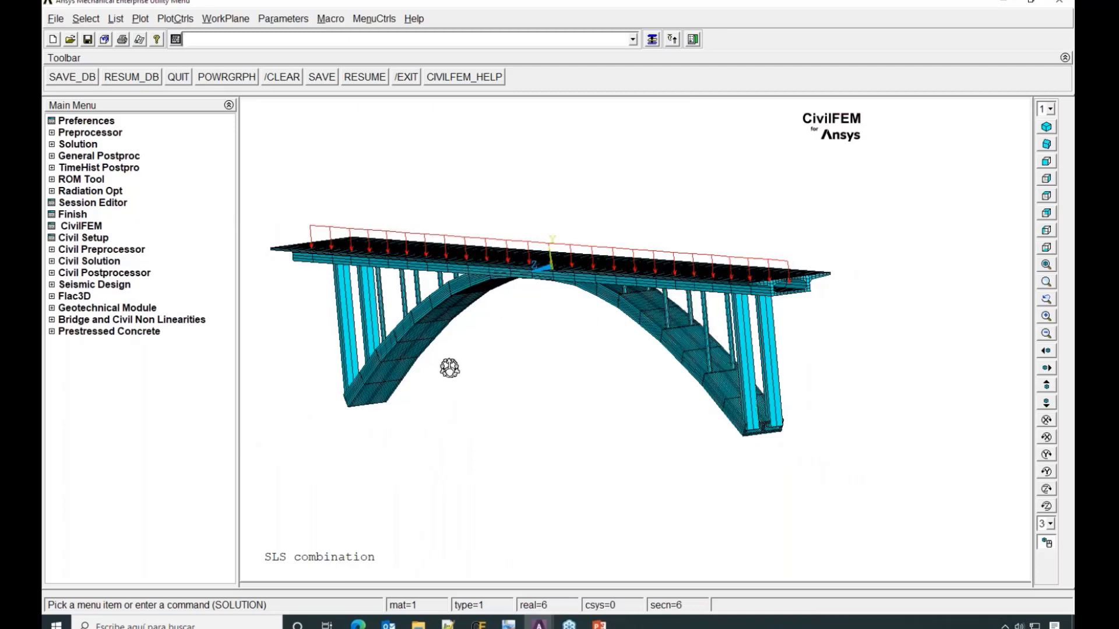
right_drag(479, 404, 472, 407)
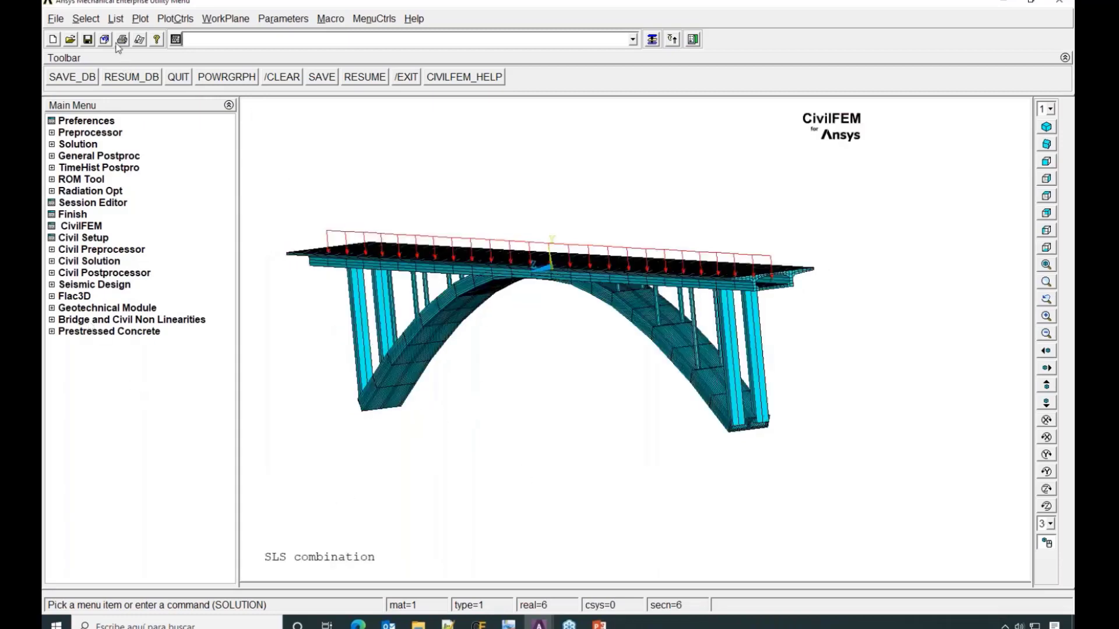
Select the TABLERO element component in the Component Manager and plot only the bridge deck
click(86, 19)
click(103, 47)
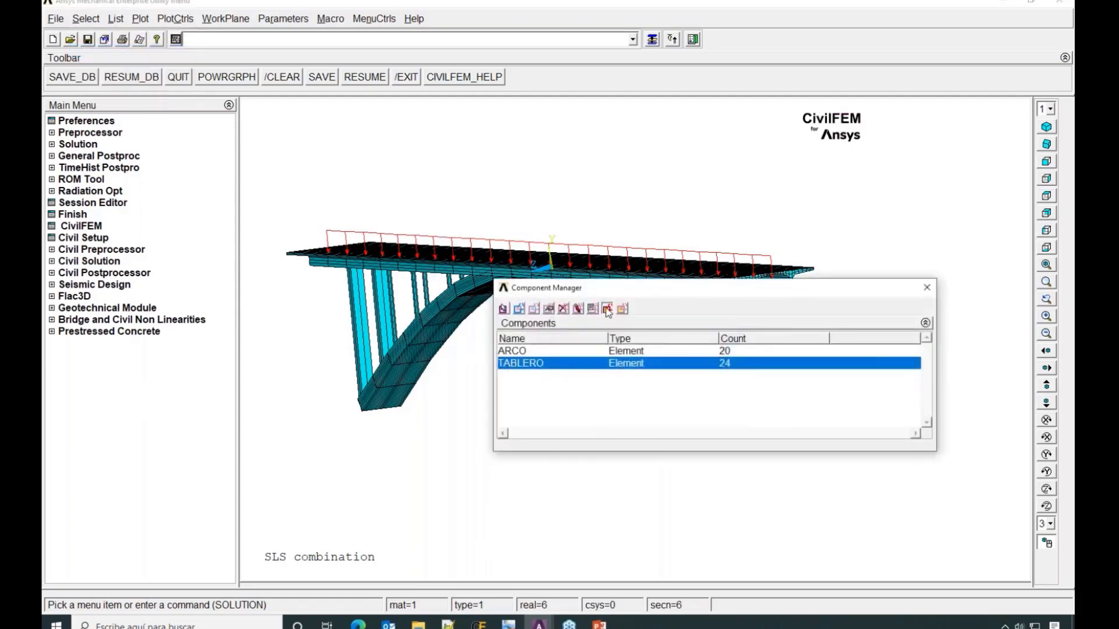
click(577, 309)
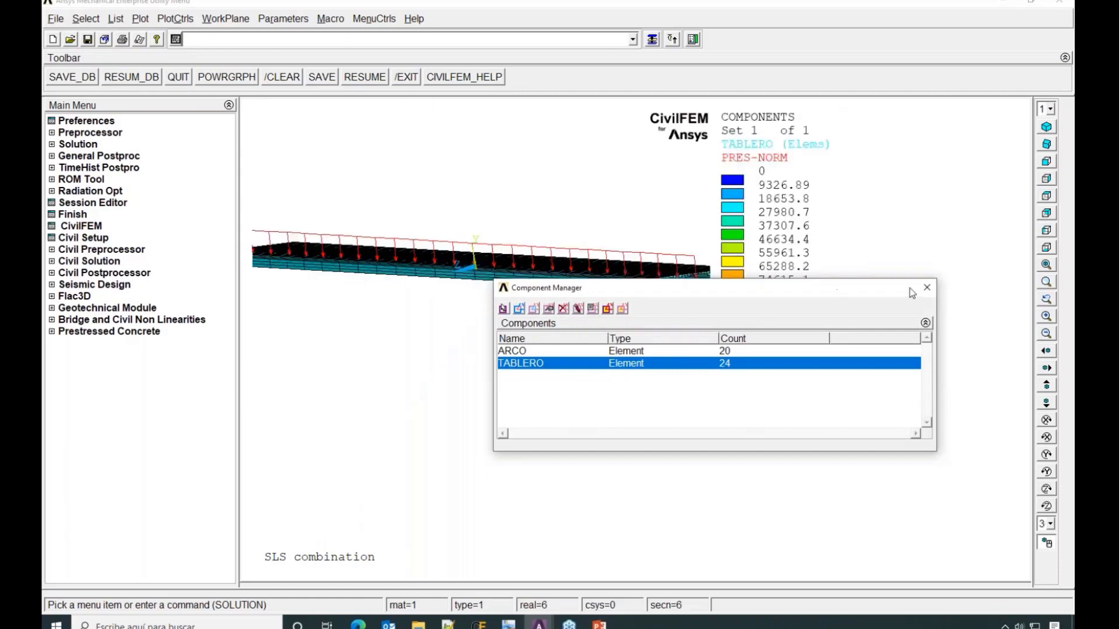
click(927, 288)
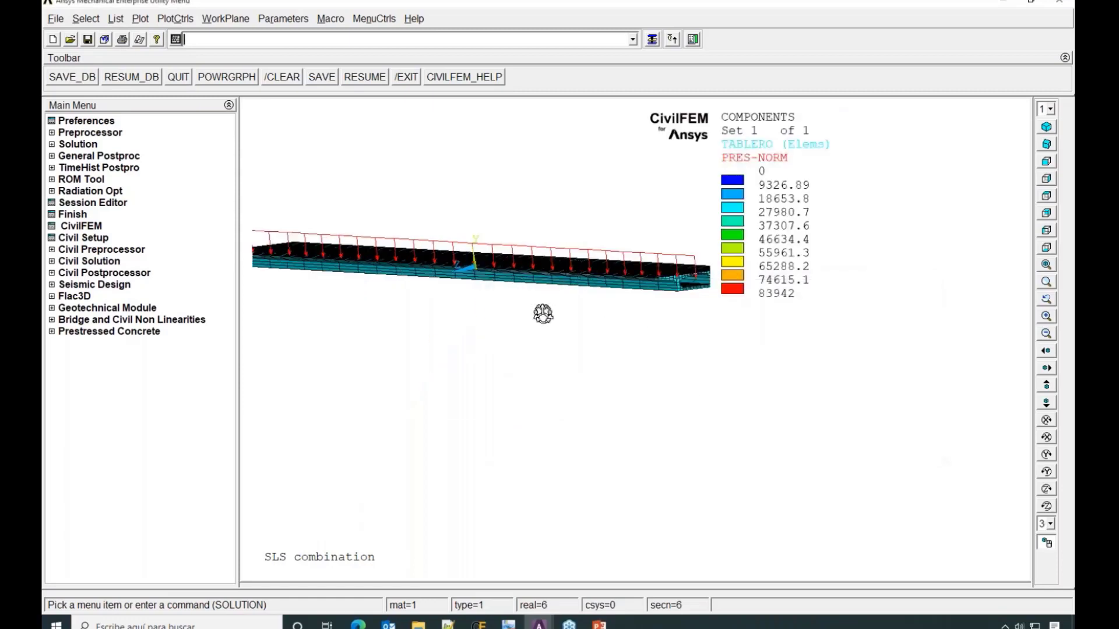
mouse_move(542, 314)
ctrl+right_down()
mouse_move(525, 332)
mouse_move(525, 302)
ctrl+right_up()
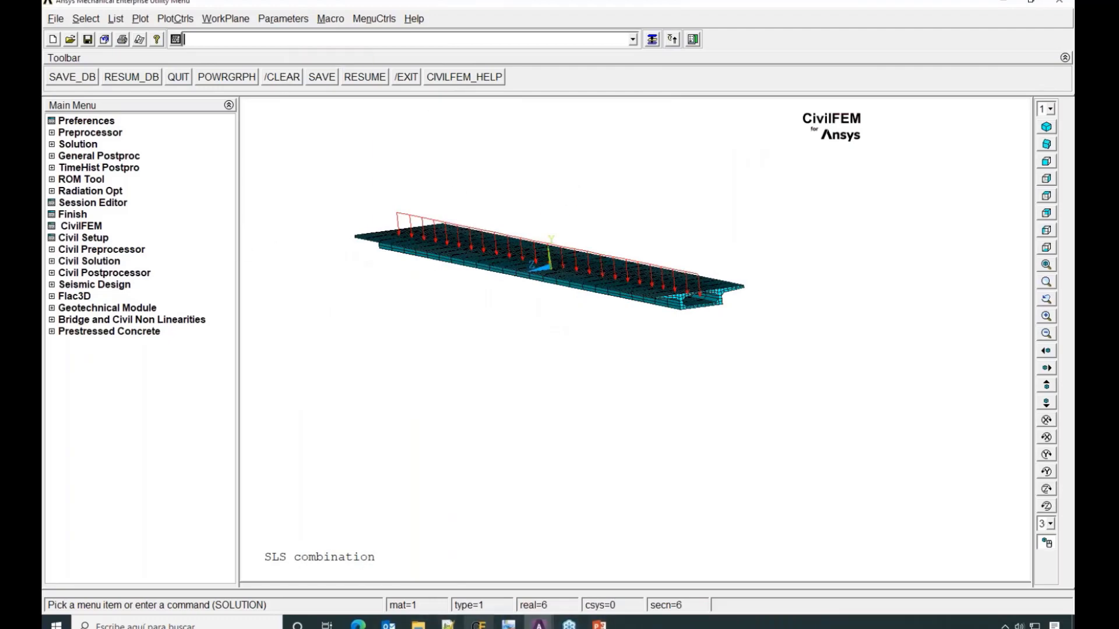
Review ArchBridgeDesign.mac in Notepad++ from the rebar definitions down to the /POST1 deck design and checking commands
click(448, 624)
scroll(373, 460, down, 15)
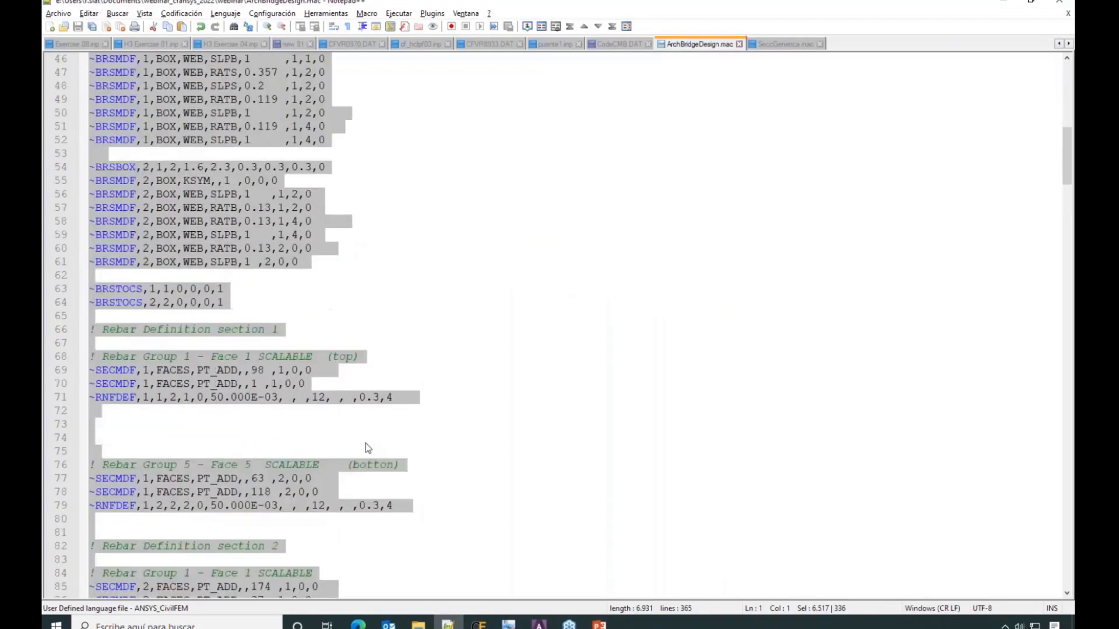
scroll(367, 448, down, 10)
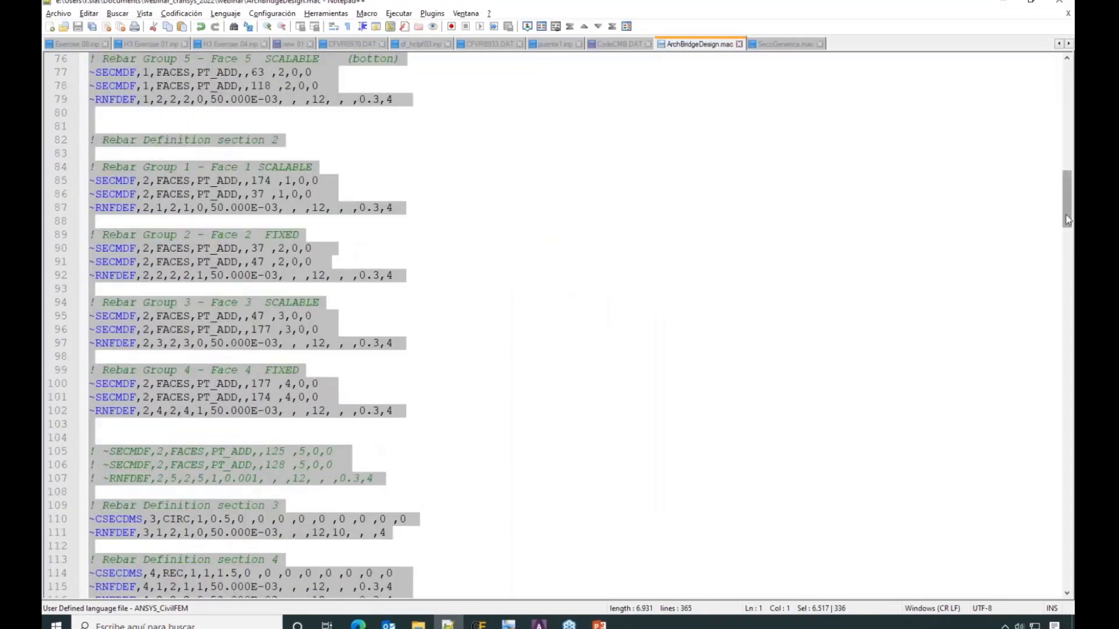
drag(1065, 215, 1014, 617)
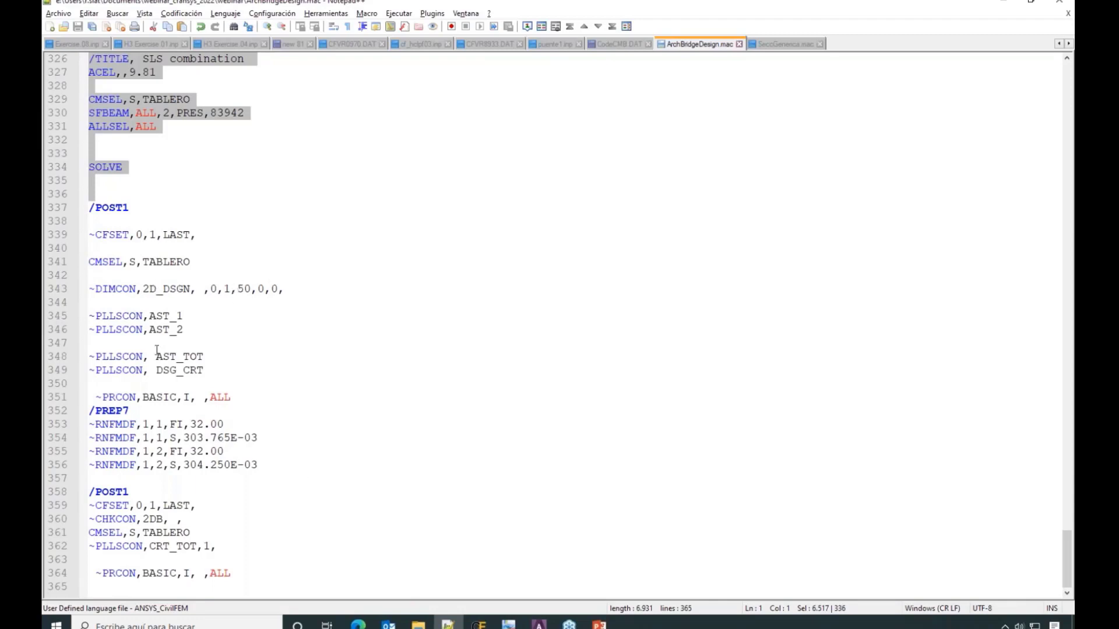
Switch back to Ansys and view the CivilFEM result summary listing the available load steps
mouse_move(539, 624)
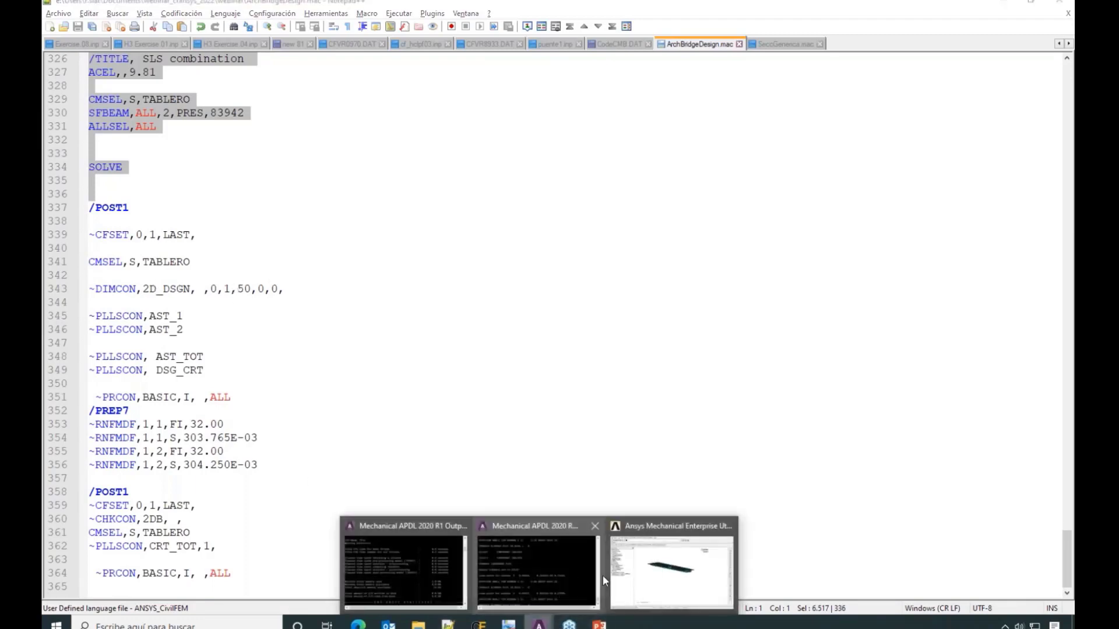
click(668, 572)
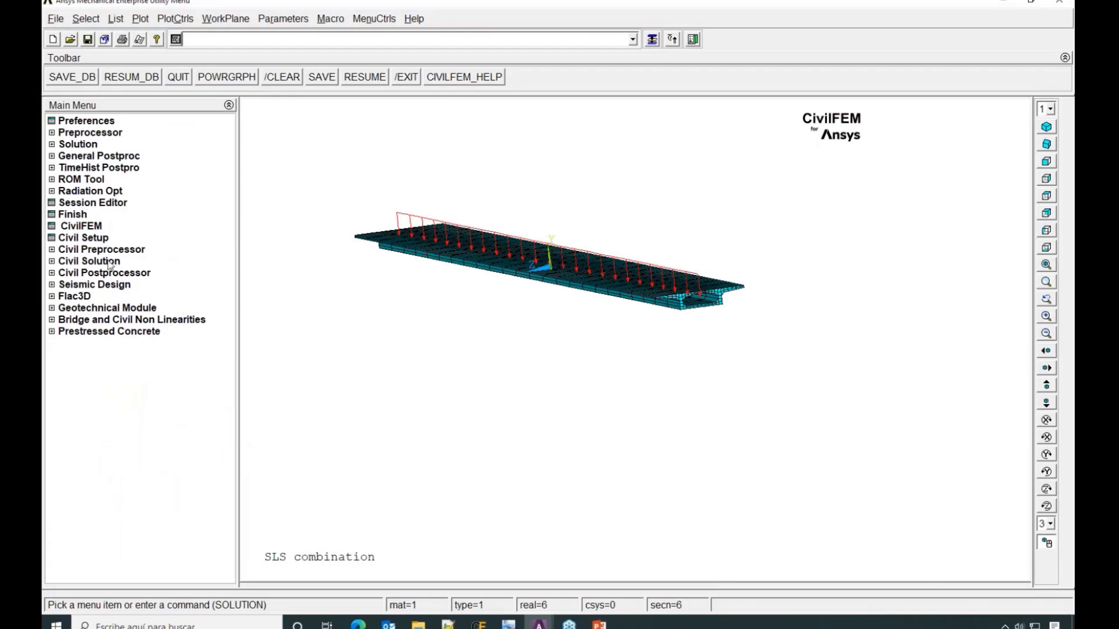
click(53, 273)
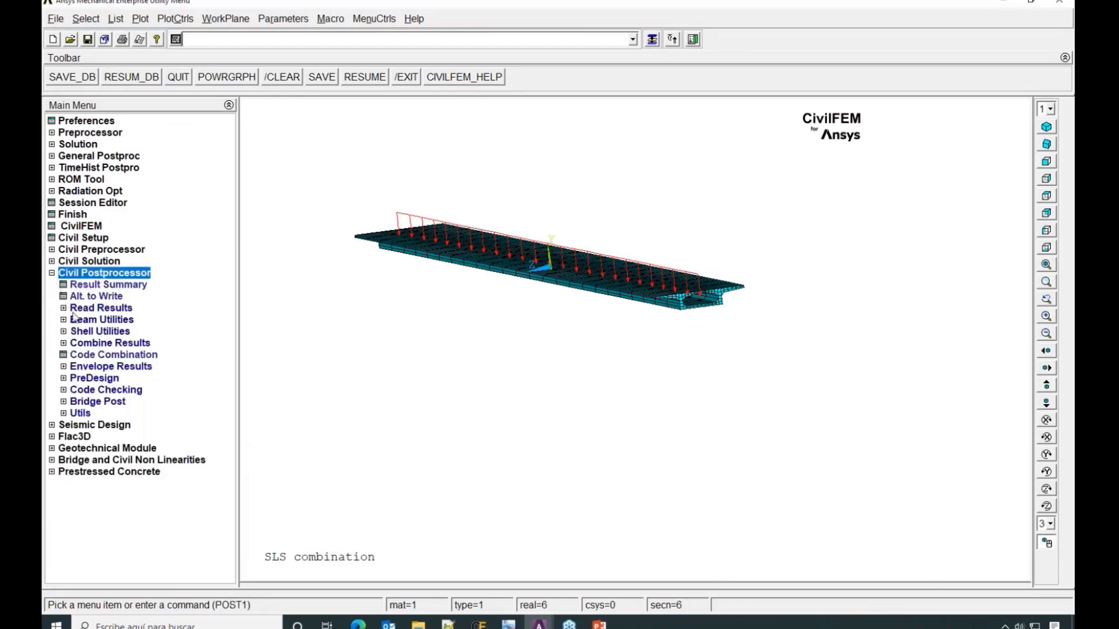
click(116, 288)
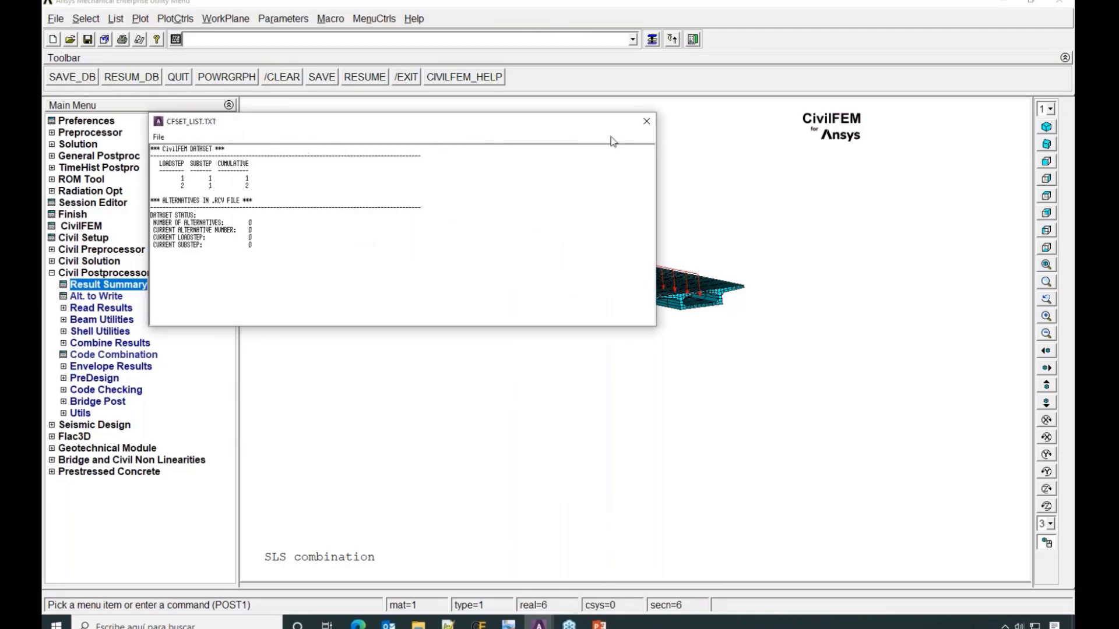
click(645, 122)
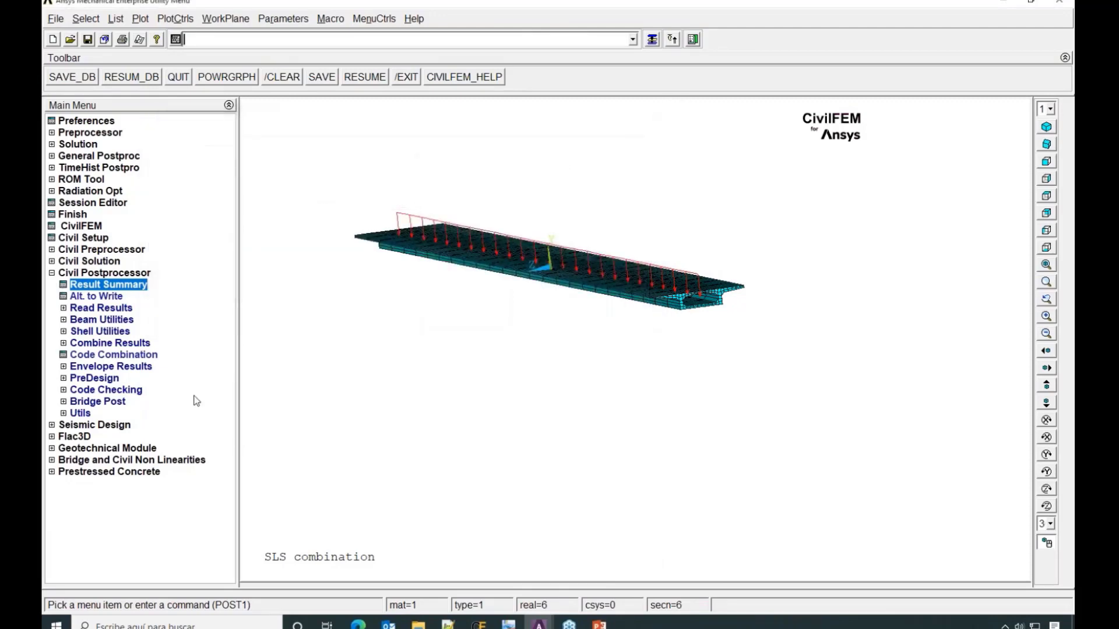
Read the CivilFEM results for load step 1, substep LAST, with the FIRST alternative
click(93, 307)
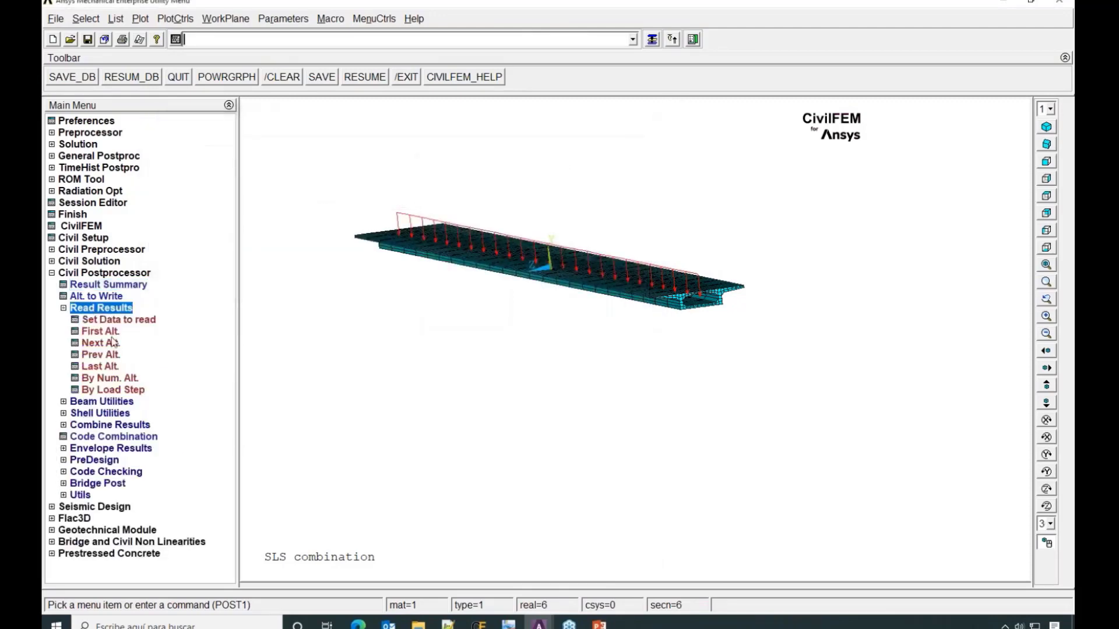
click(138, 390)
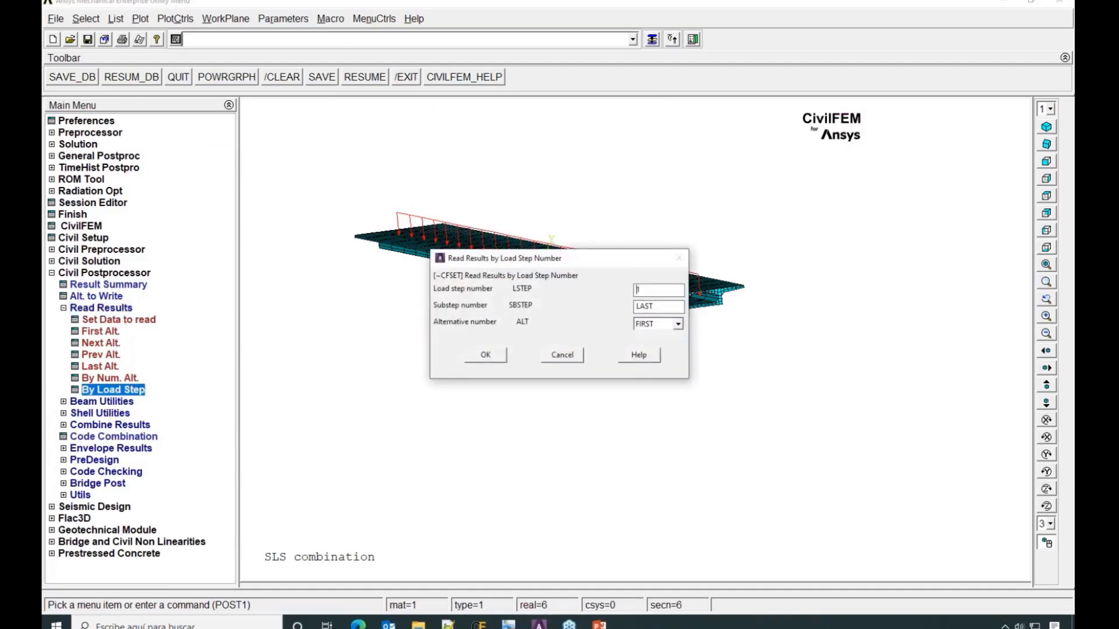
click(486, 355)
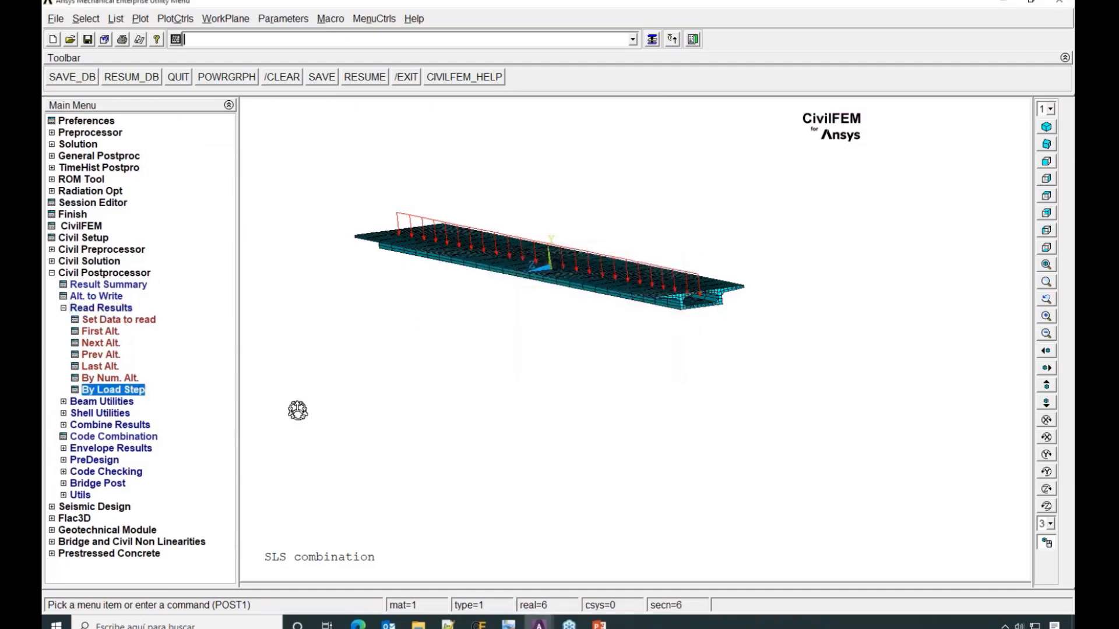
Graph the Bending Mom Z beam results along the deck with a scale factor of -1 and inspect the diagram
click(64, 402)
click(129, 333)
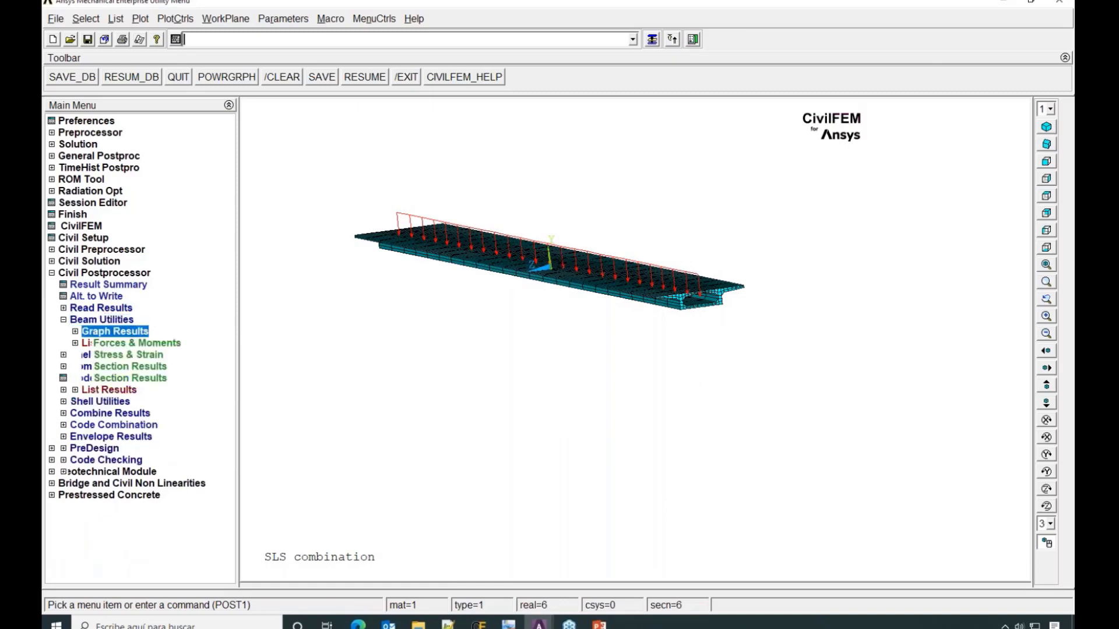
click(166, 345)
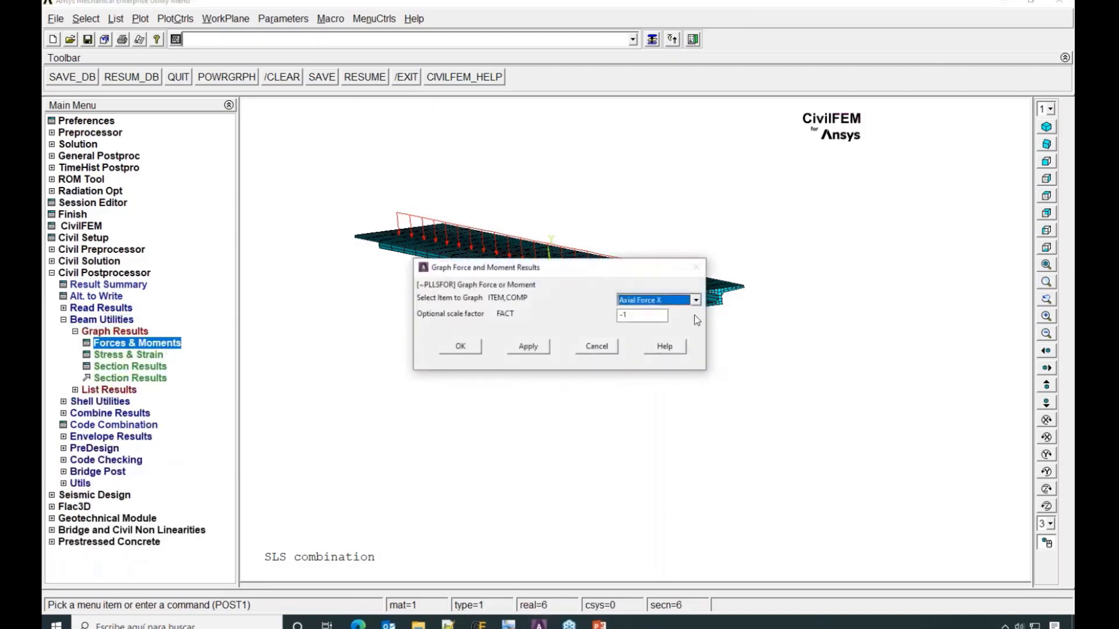
click(694, 300)
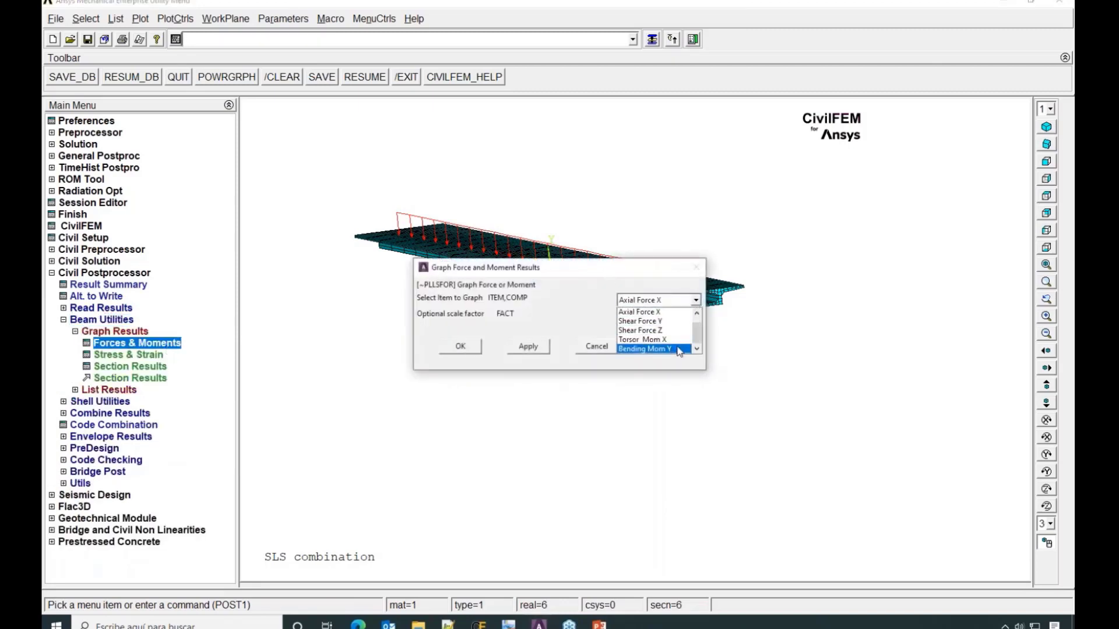
scroll(679, 350, down, 1)
click(676, 348)
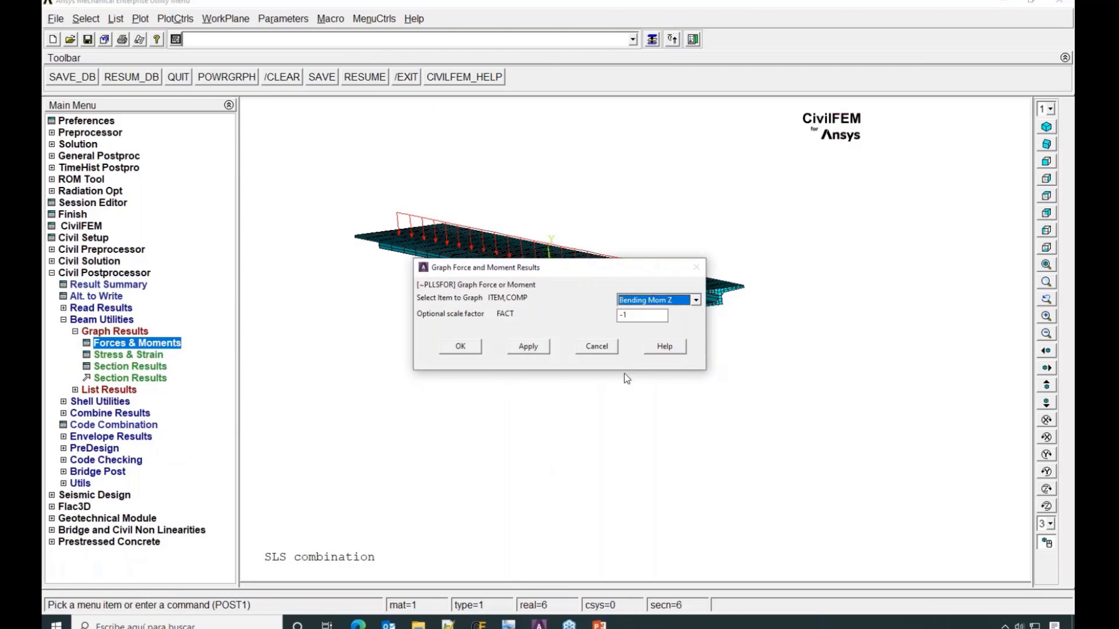
click(460, 347)
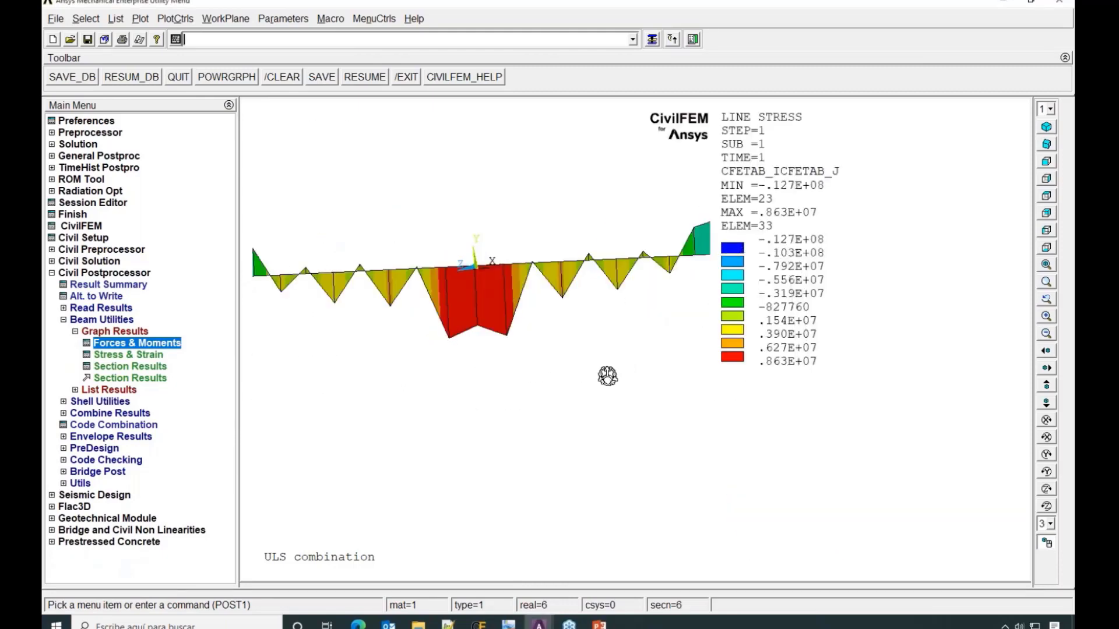
ctrl+right_drag(608, 376, 589, 387)
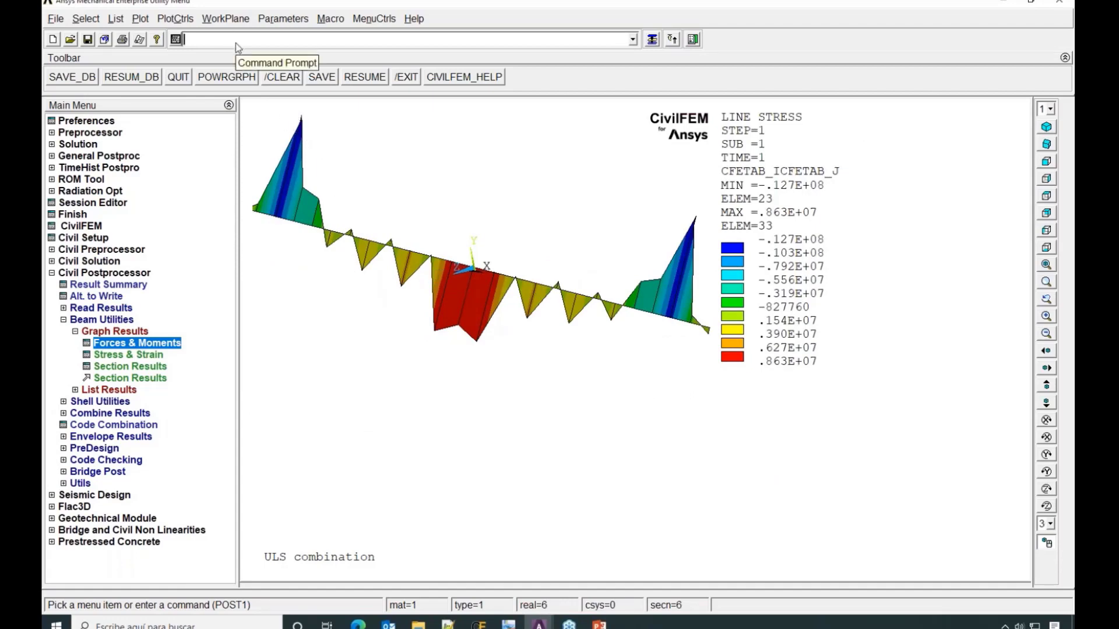
Replot the selected deck elements with the eplot command and expand the Code Checking options of the Civil Postprocessor
text(eplot)
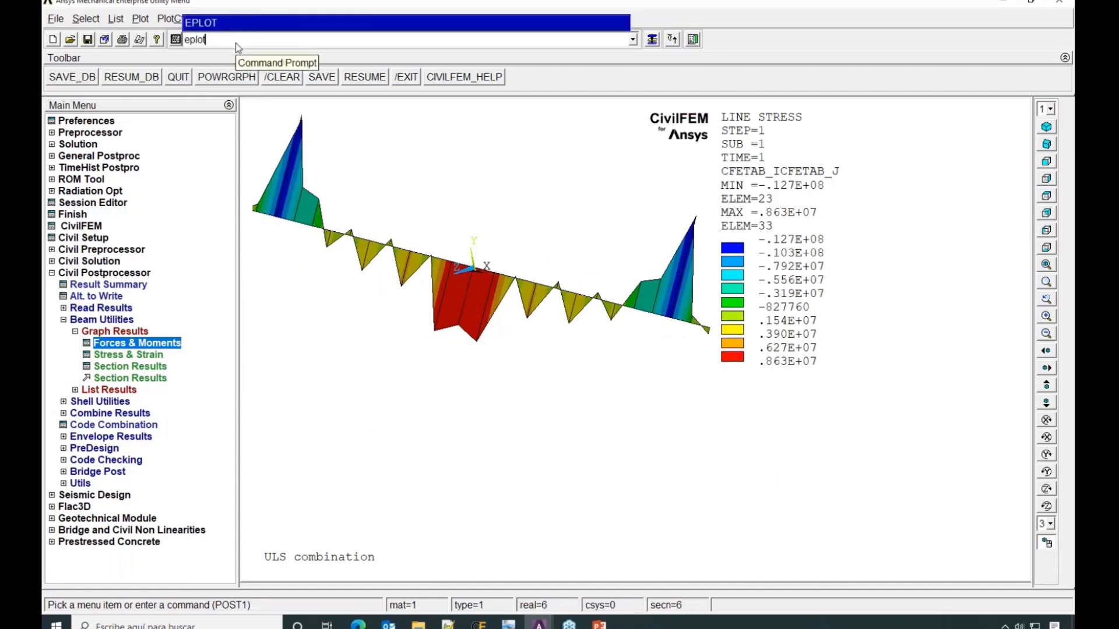
key(Return)
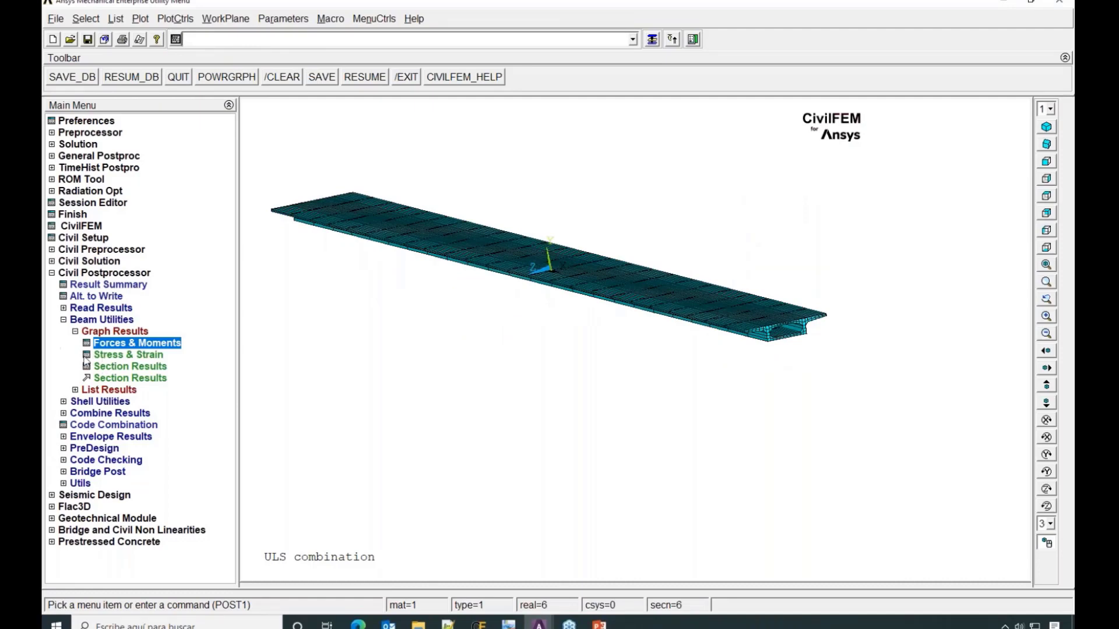
click(63, 461)
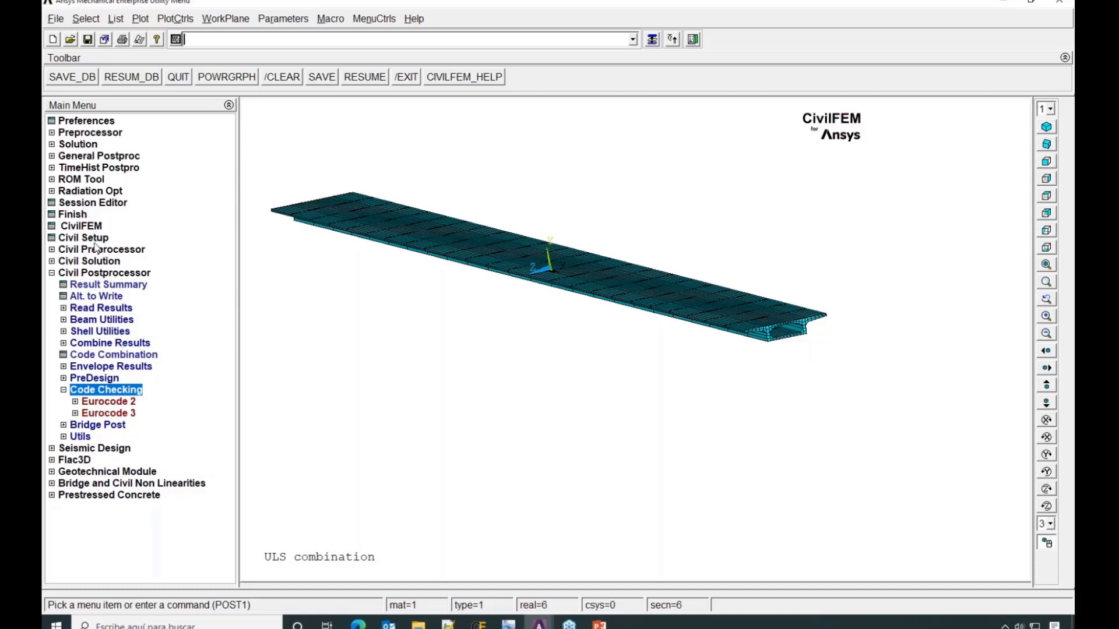
Open the Eurocode 2 2D Axial + Bend design for beams and solids and preview the Reinforcement amount method in the XY local plane
click(79, 402)
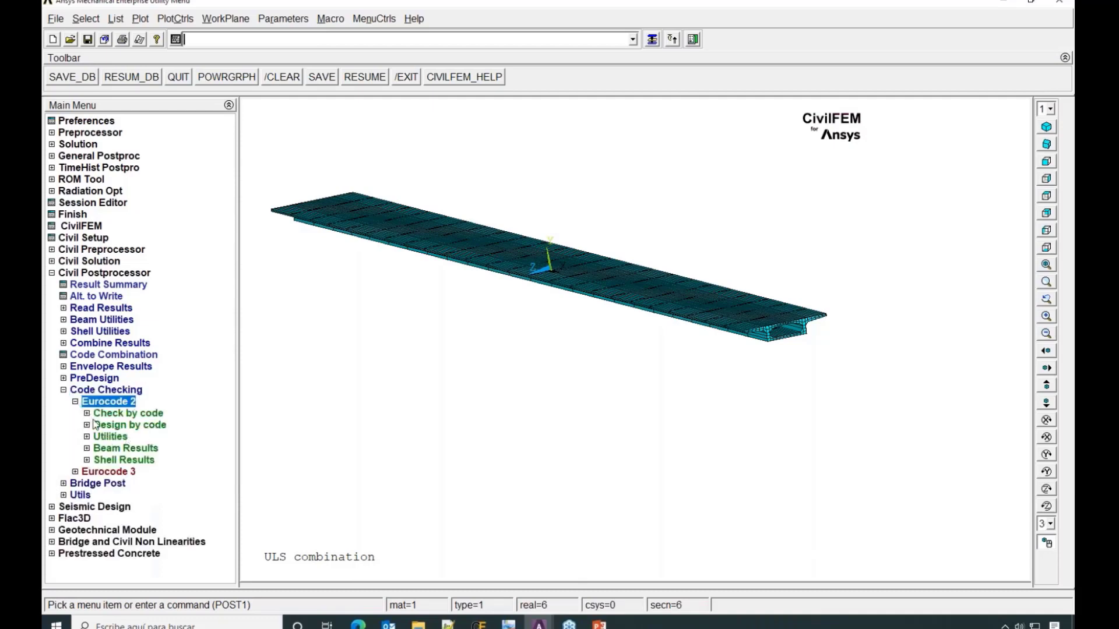
click(87, 426)
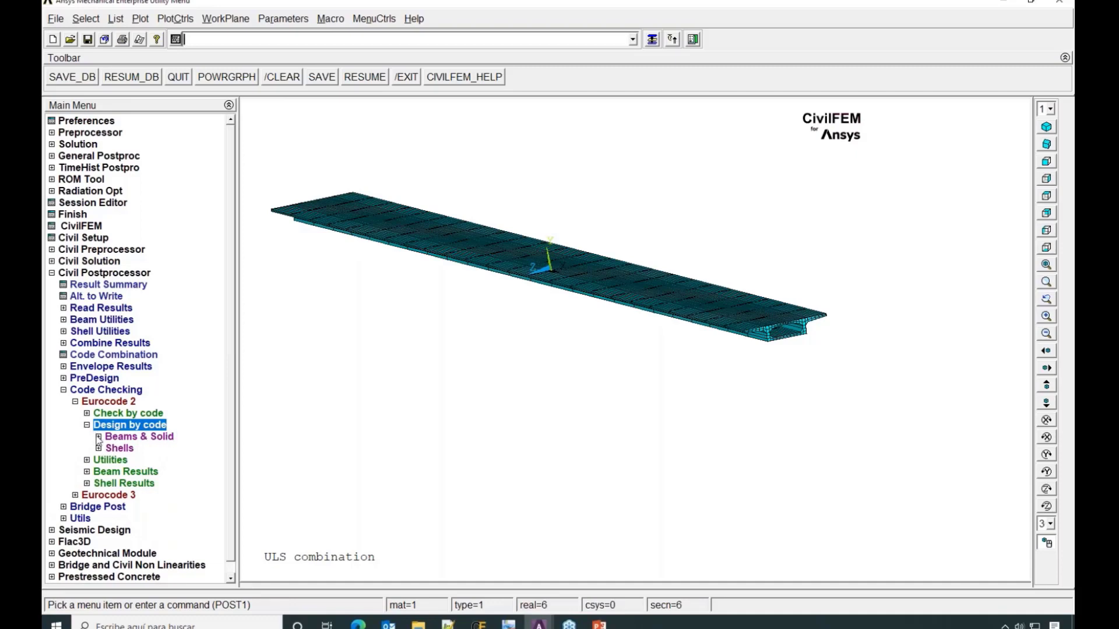
click(98, 438)
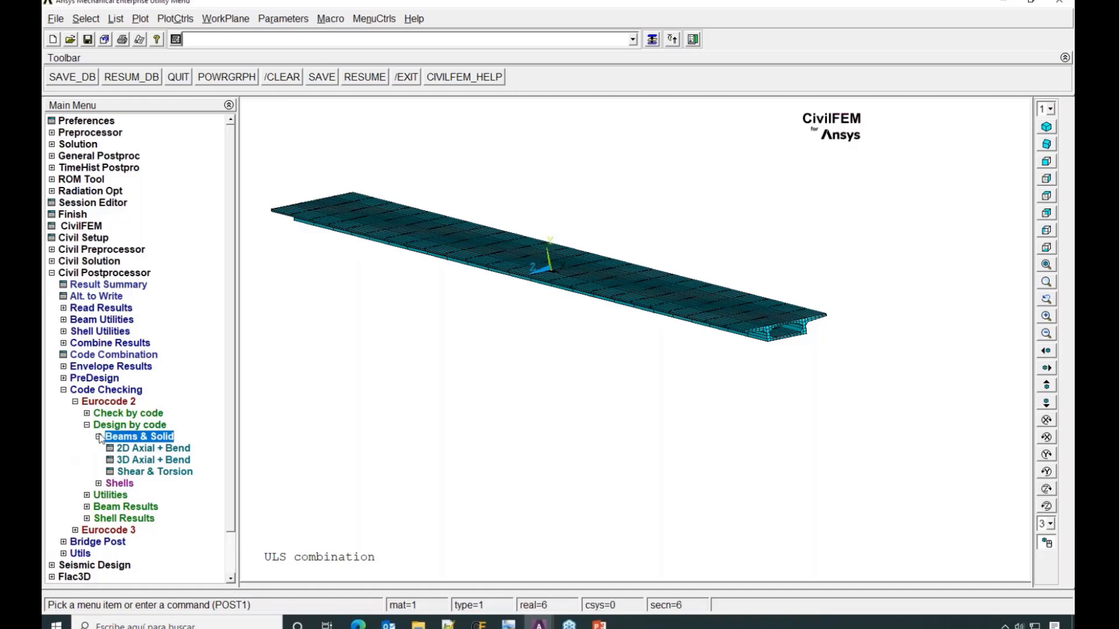
click(142, 448)
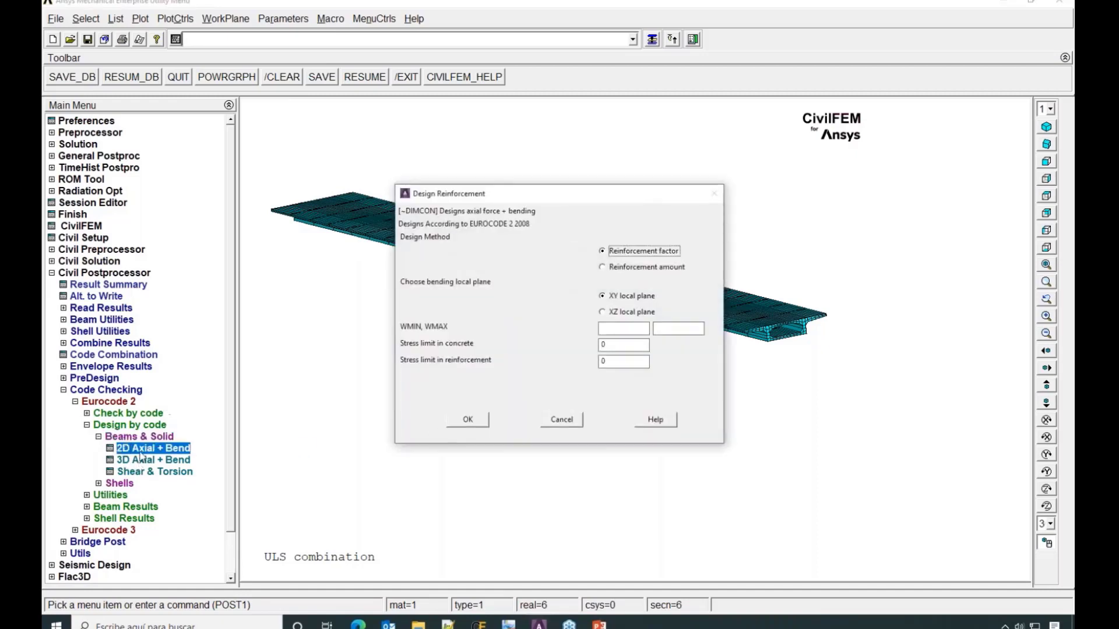
click(602, 268)
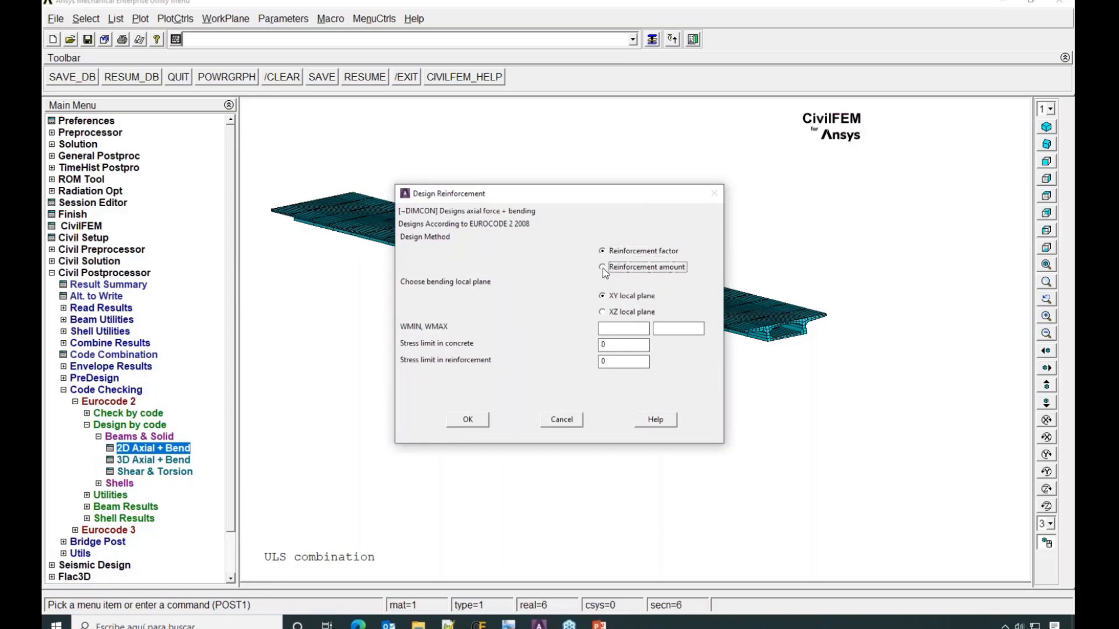
click(601, 312)
click(602, 297)
drag(620, 197, 530, 277)
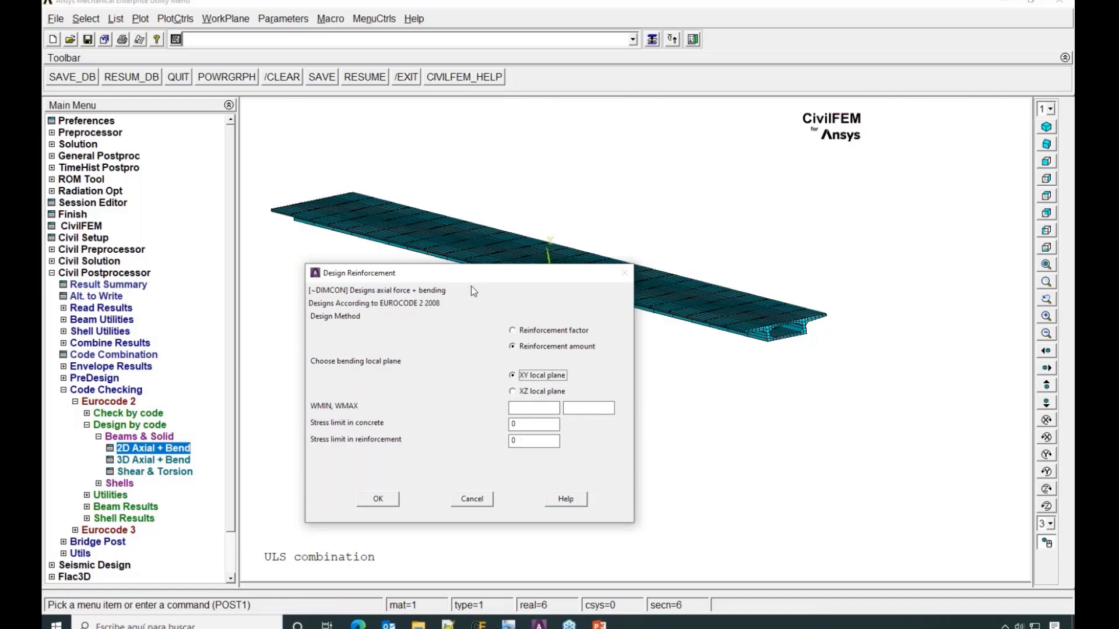
drag(481, 273, 525, 185)
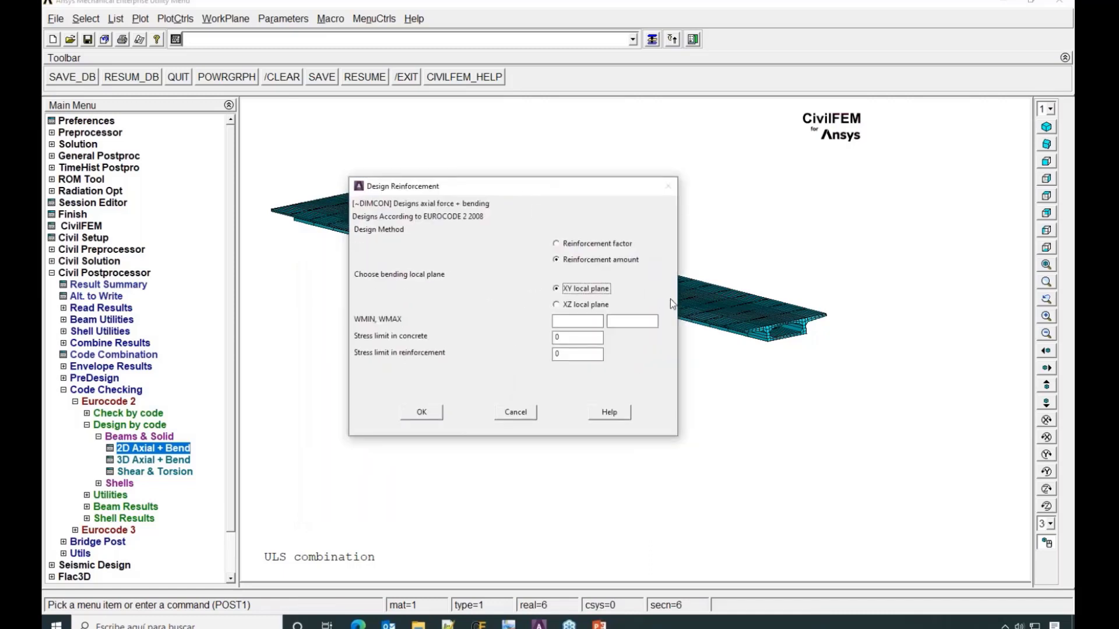
click(516, 412)
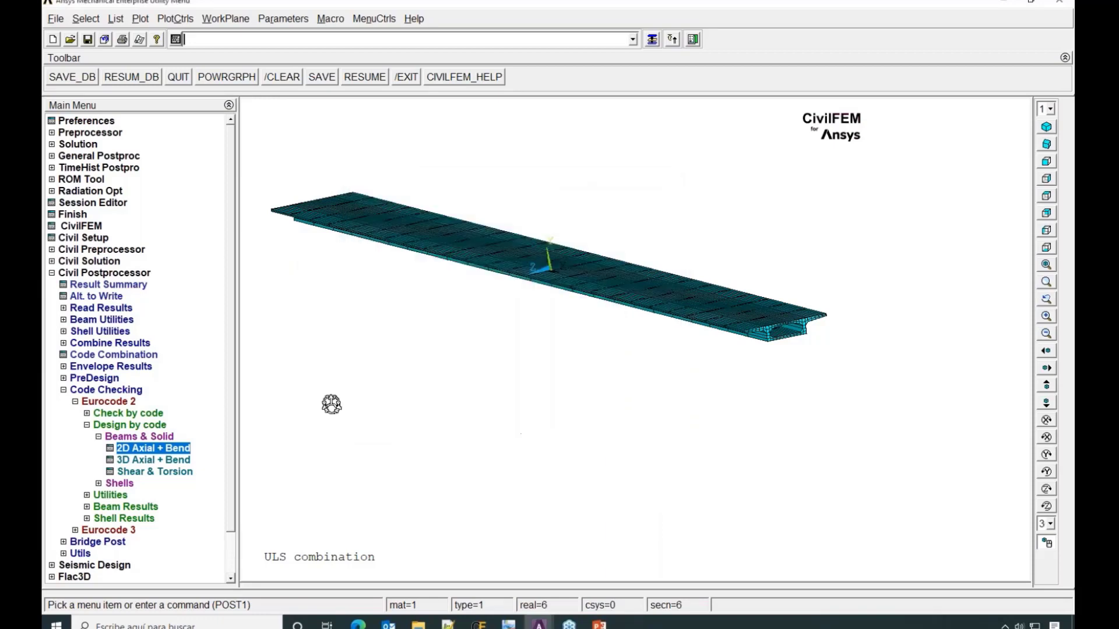
Open cross section 1 from the Civil Preprocessor's Cross Sections Explorer and examine its top and bottom reinforcement bars up close
click(102, 250)
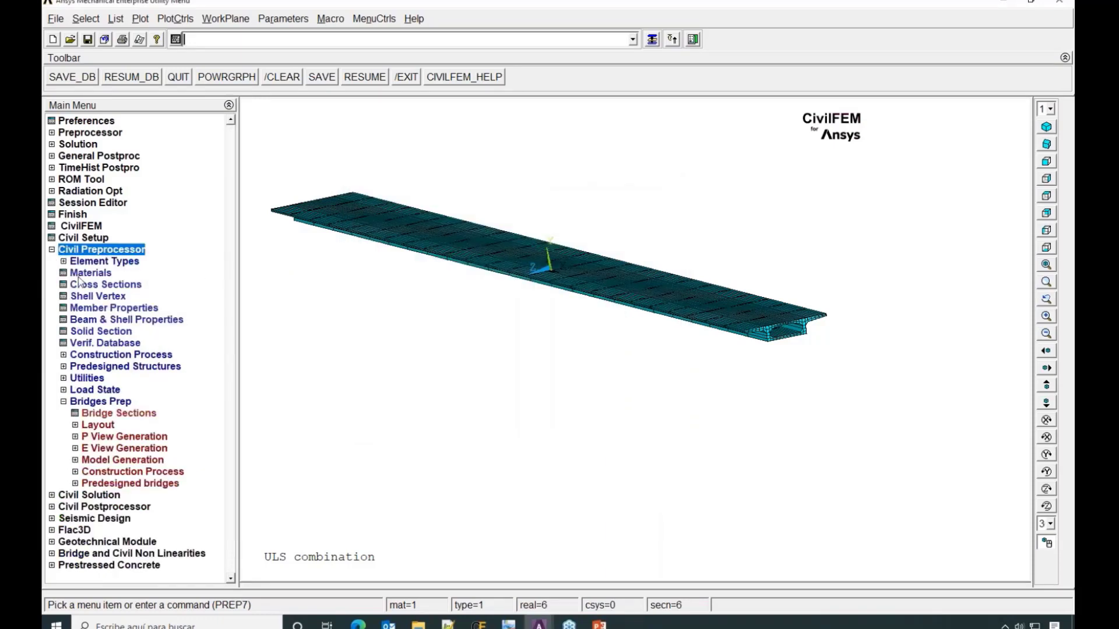
click(112, 284)
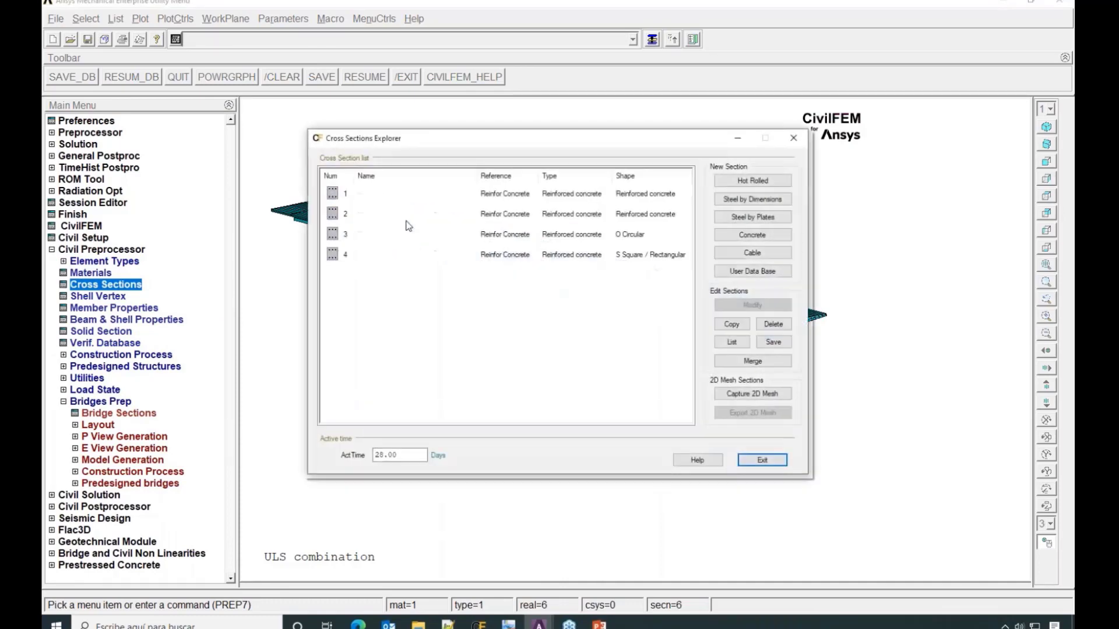
click(769, 305)
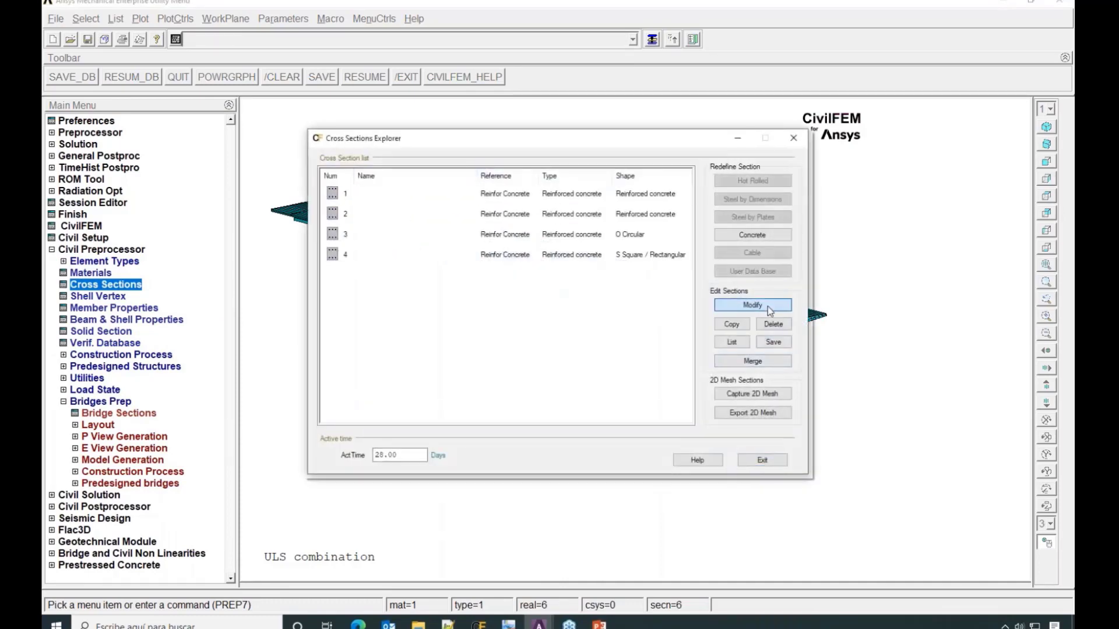
scroll(466, 329, up, 3)
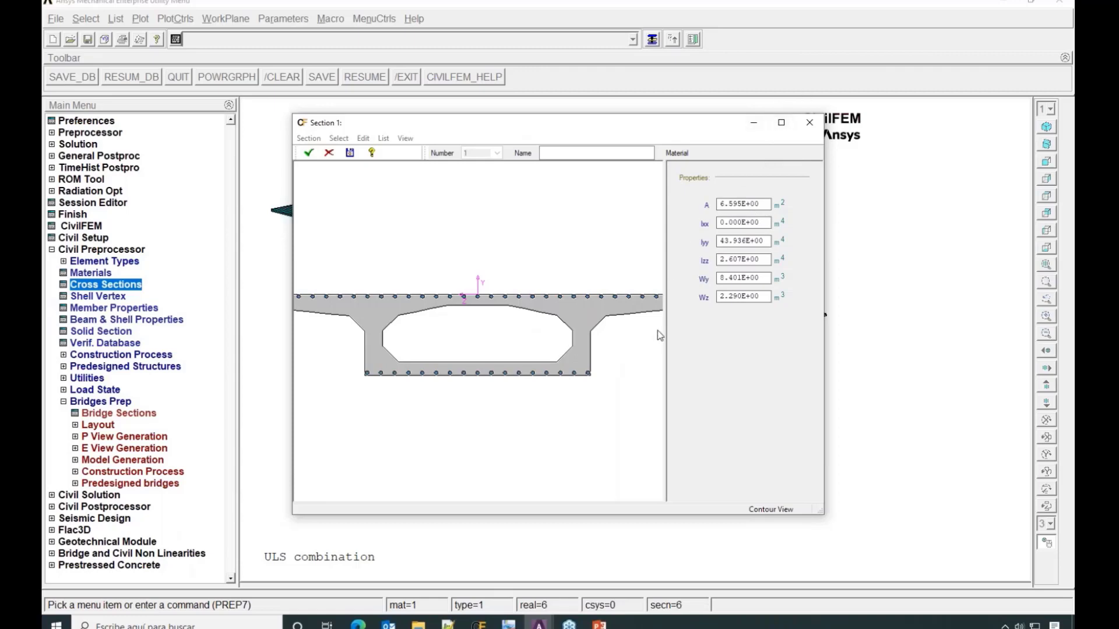
drag(664, 334, 763, 334)
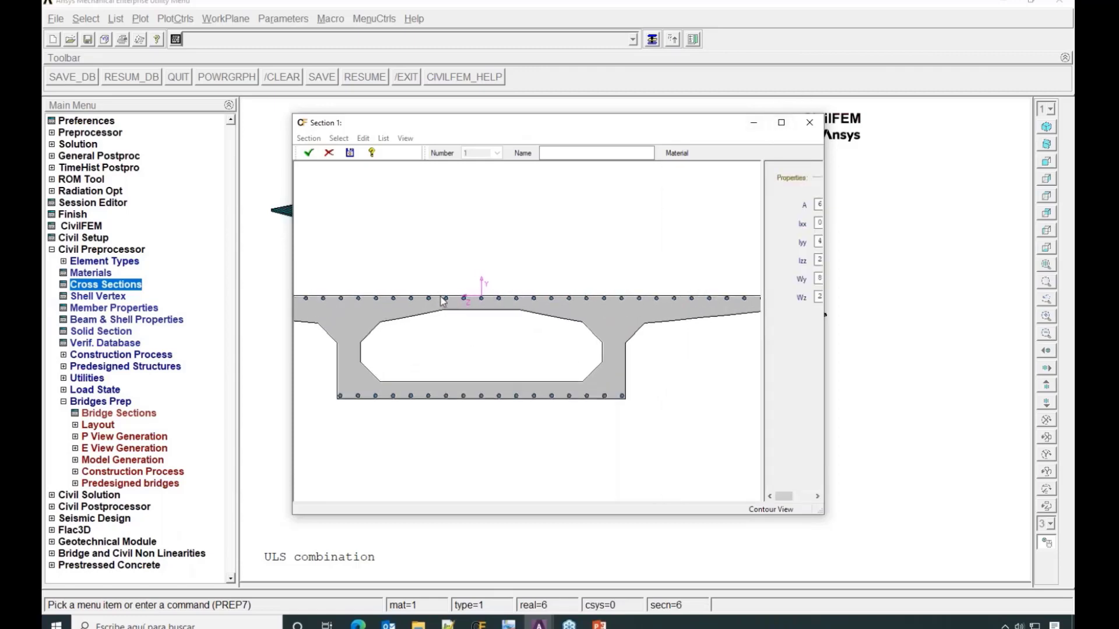
scroll(442, 303, up, 2)
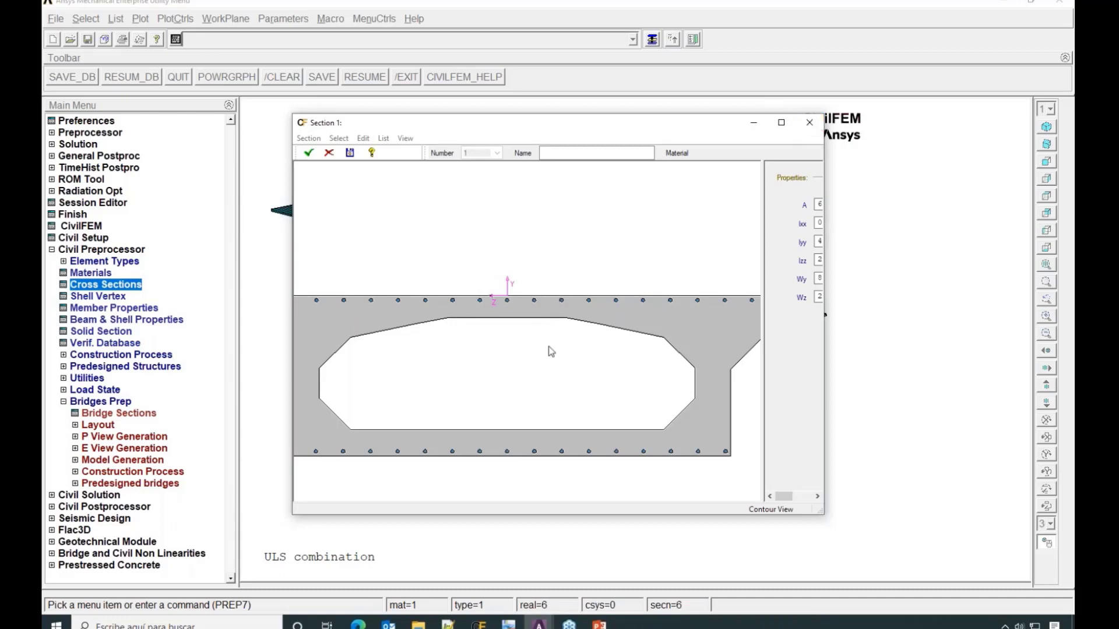
click(809, 122)
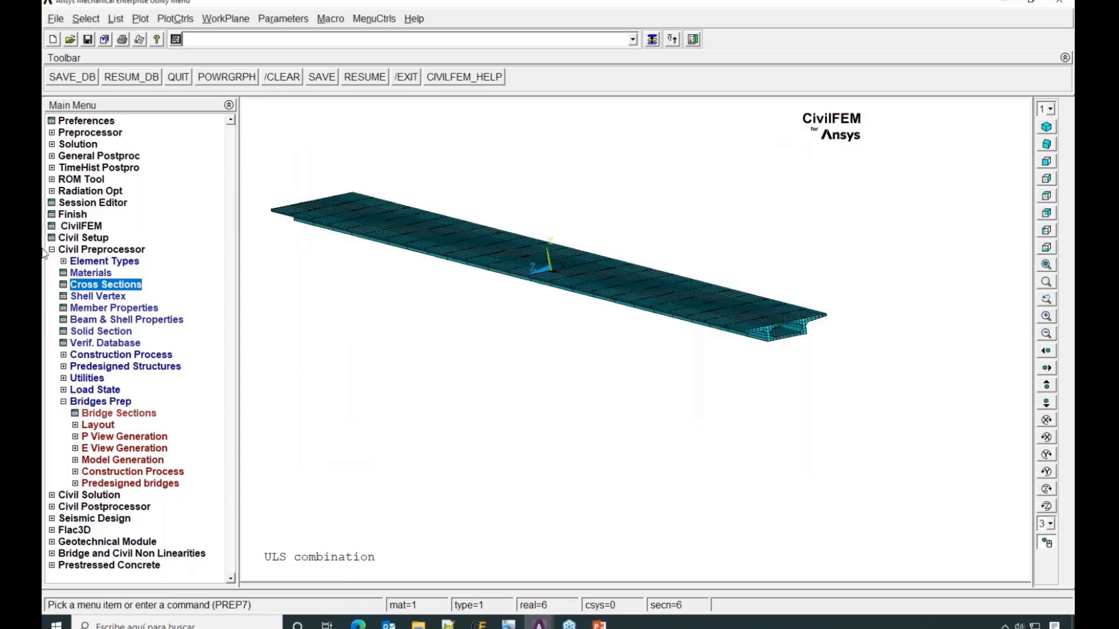
click(53, 249)
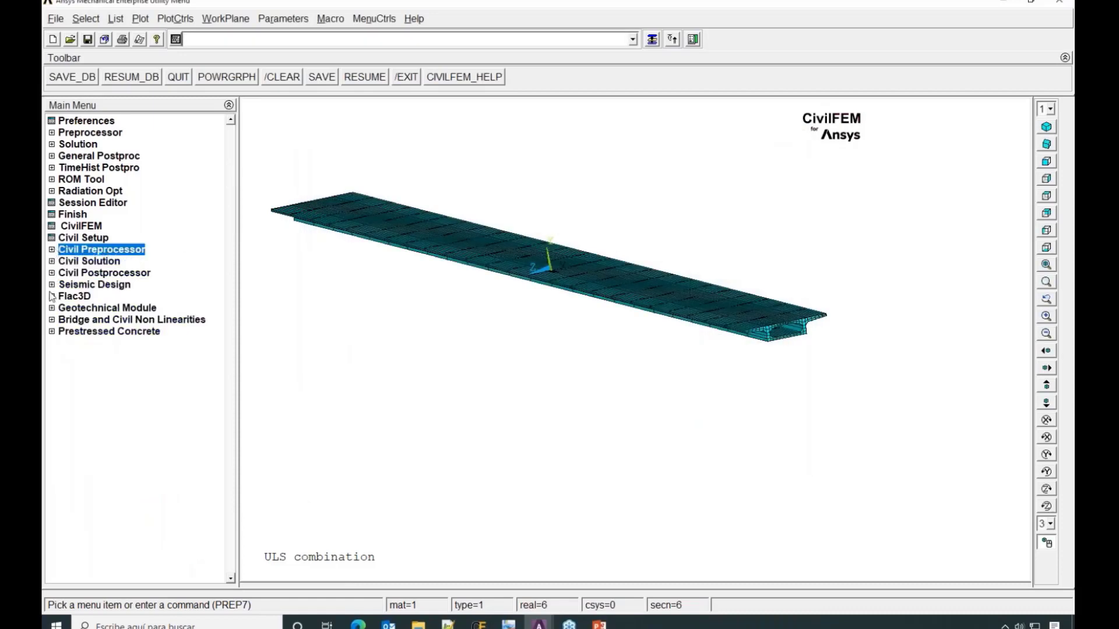
click(52, 272)
click(153, 447)
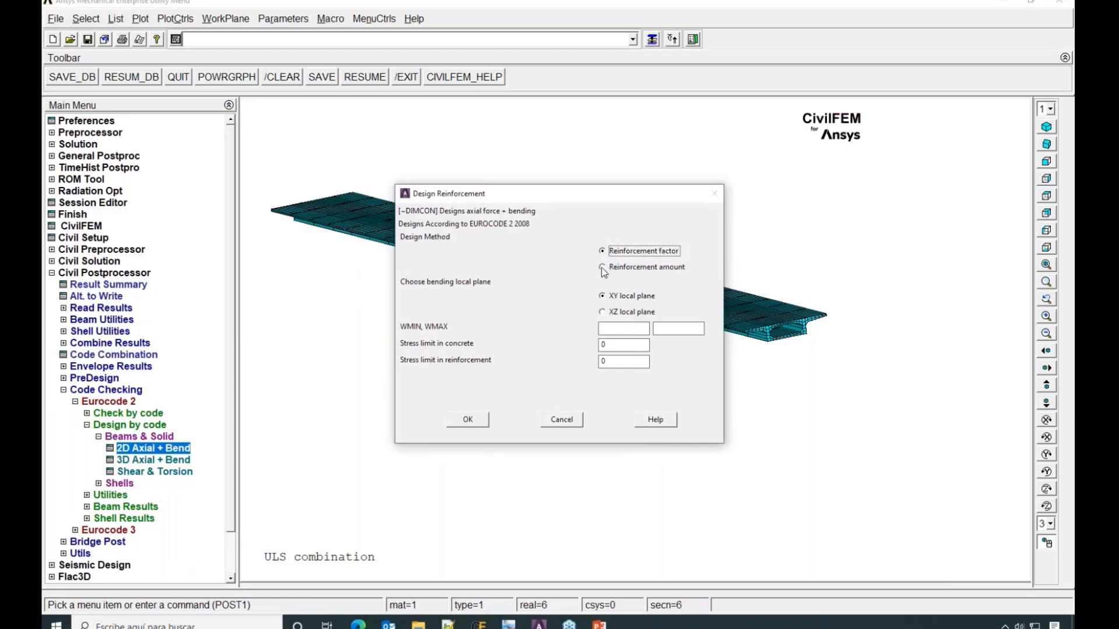
click(601, 268)
click(621, 326)
text(1)
drag(619, 327, 575, 328)
key(BackSpace)
click(572, 422)
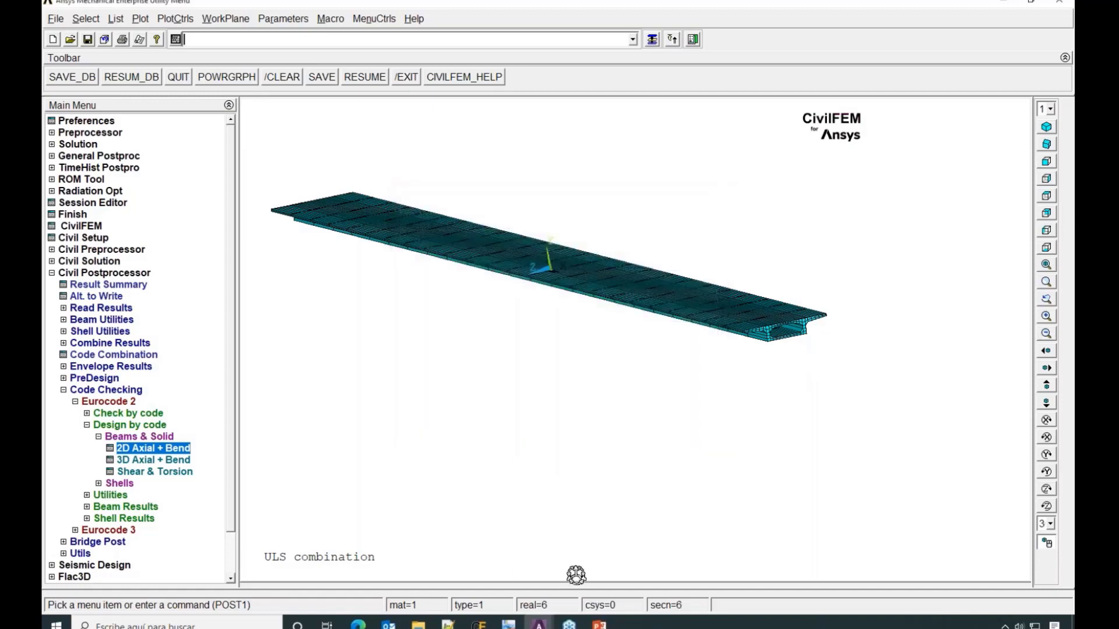
click(176, 449)
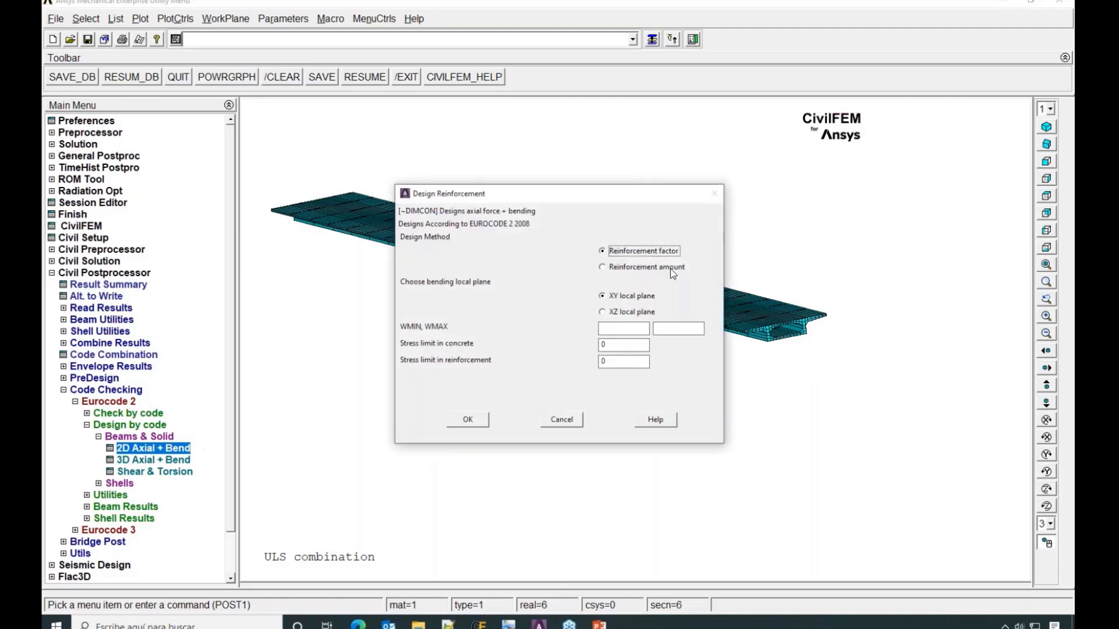
click(469, 424)
click(563, 421)
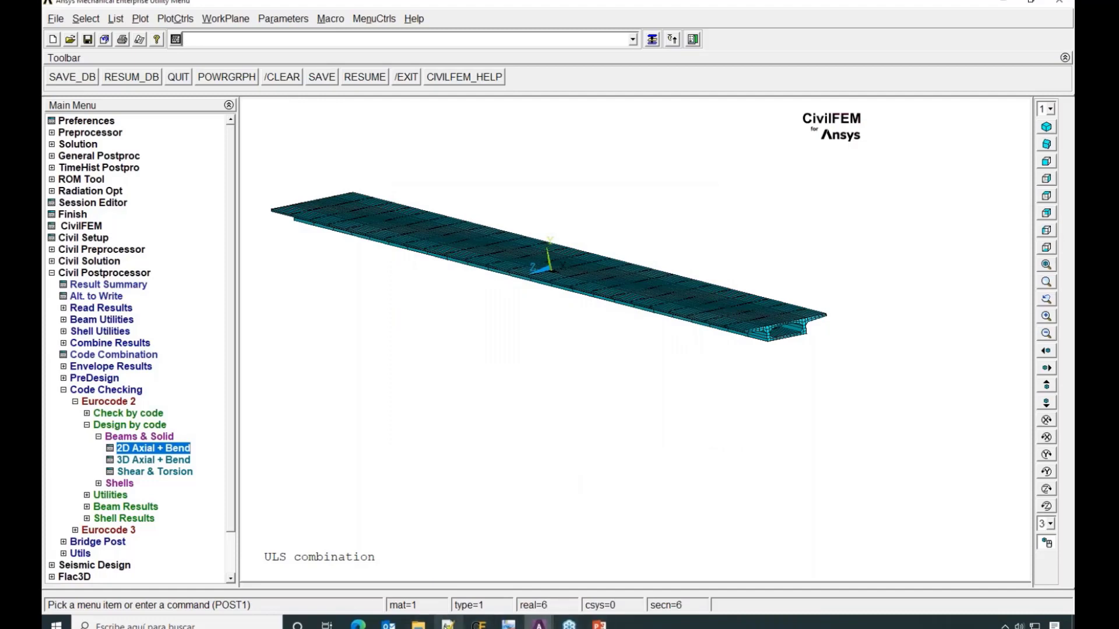
Run the ~DIMCON,2D_DSGN, ,0,1,50,0,0, line from ArchBridgeDesign.mac in Notepad++ on the deck in Ansys, and expand the Eurocode 2 Beam Results
key(alt+Tab)
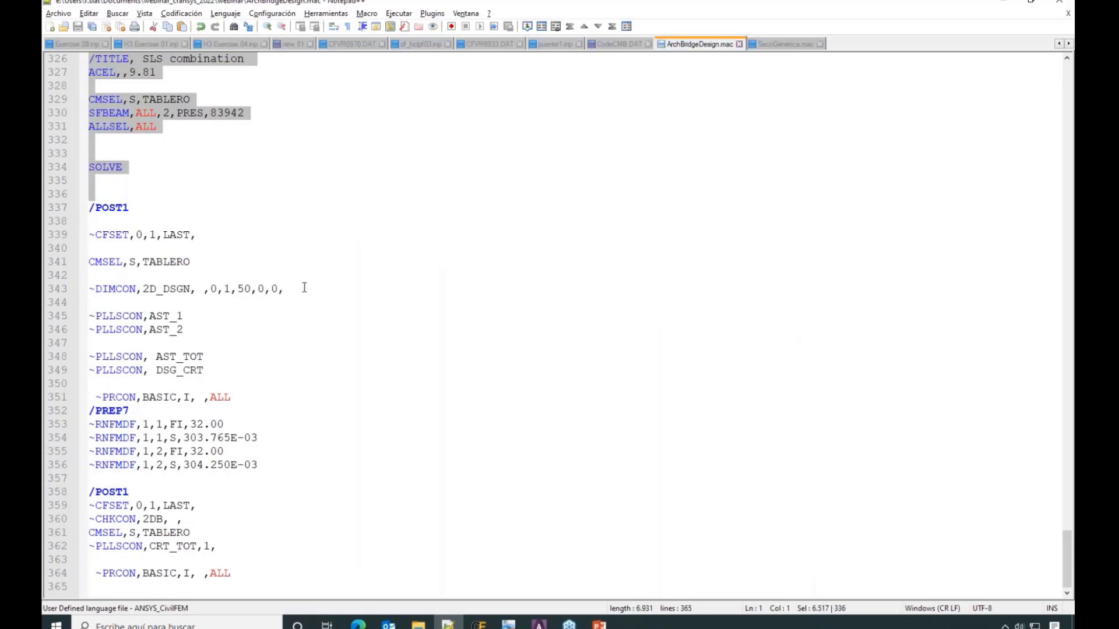
drag(305, 287, 62, 295)
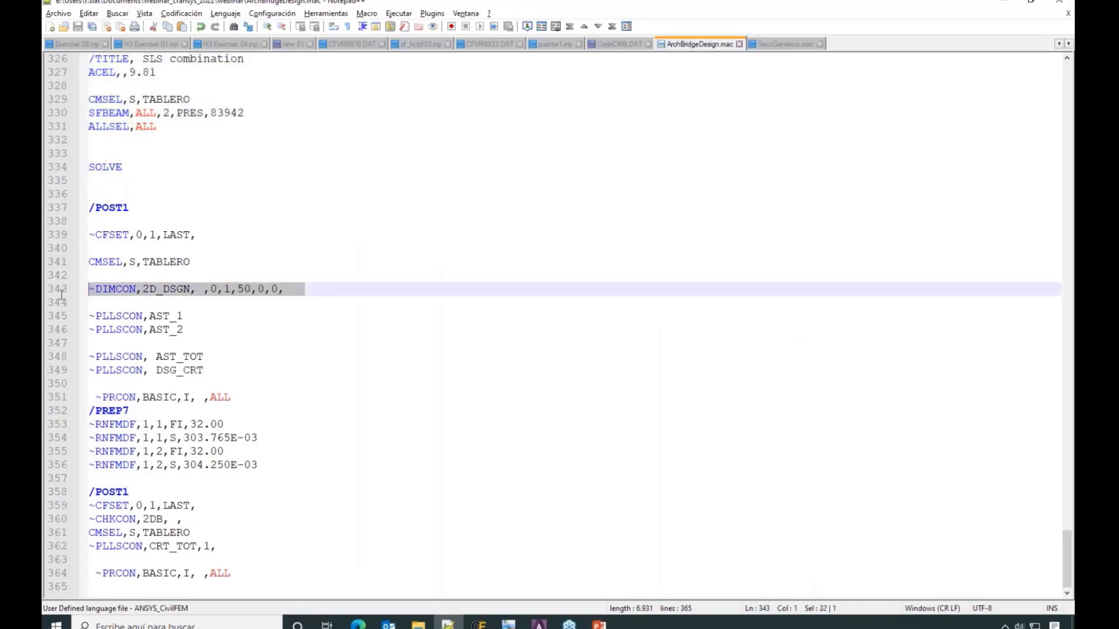
double_click(108, 290)
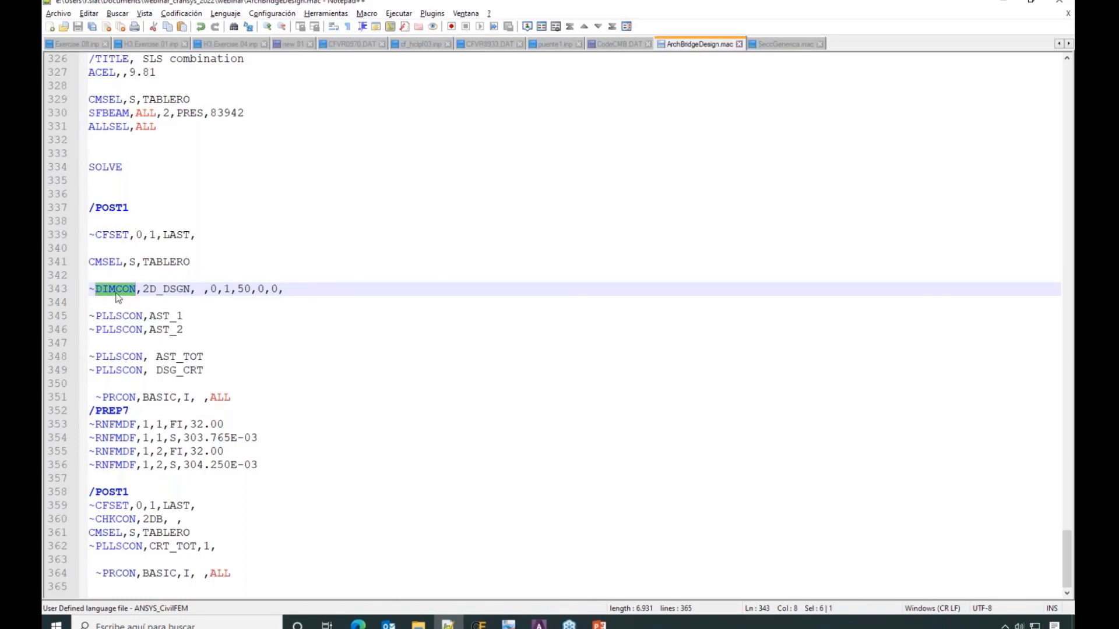
drag(135, 290, 253, 299)
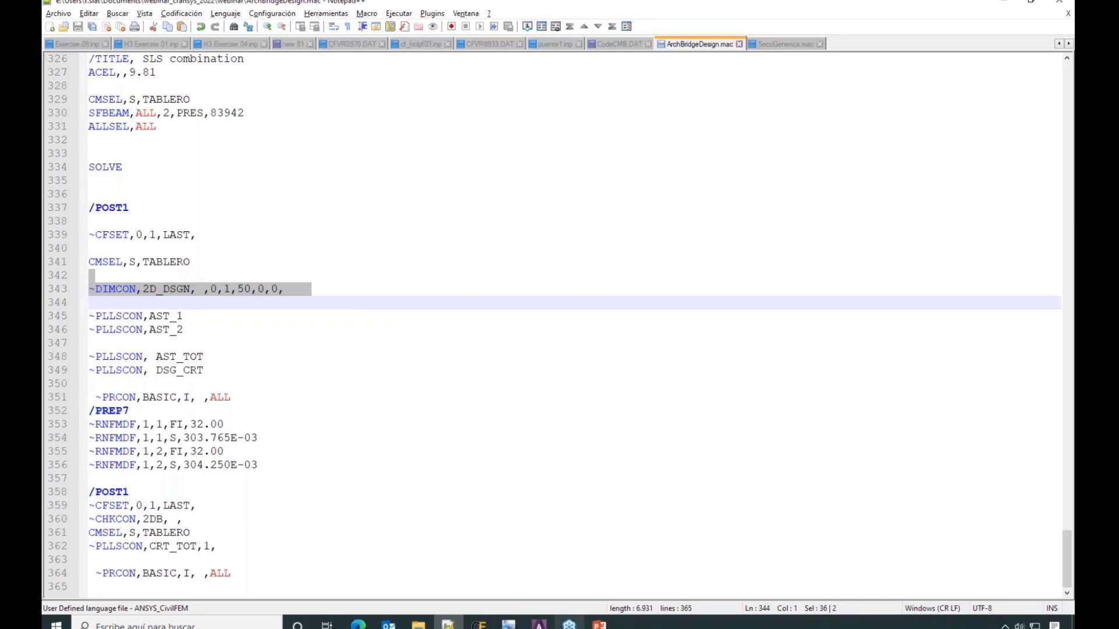
mouse_move(539, 624)
click(670, 568)
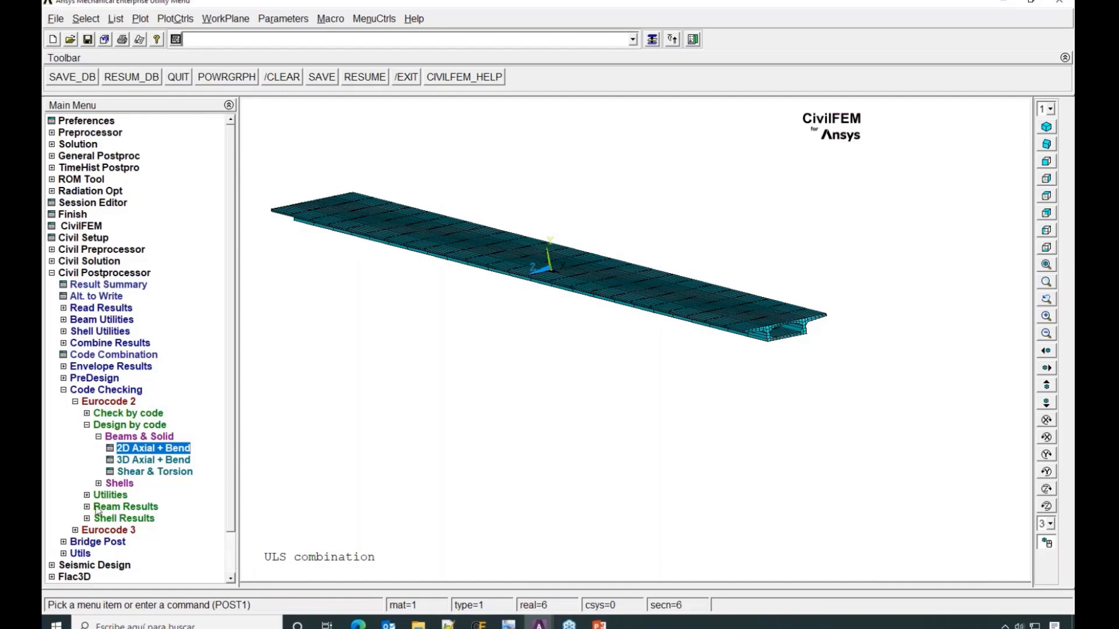
click(86, 507)
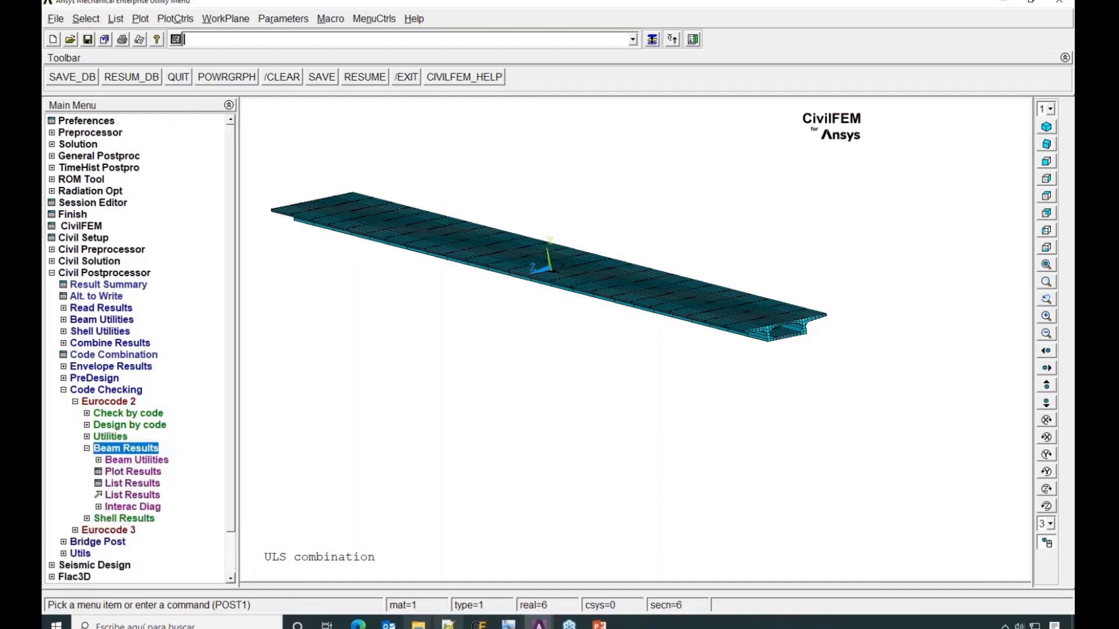
Copy ~PLLSCON,AST_1 from the ArchBridgeDesign.mac script in Notepad++ and run it in Ansys to plot the first reinforcement group's designed amount
click(447, 623)
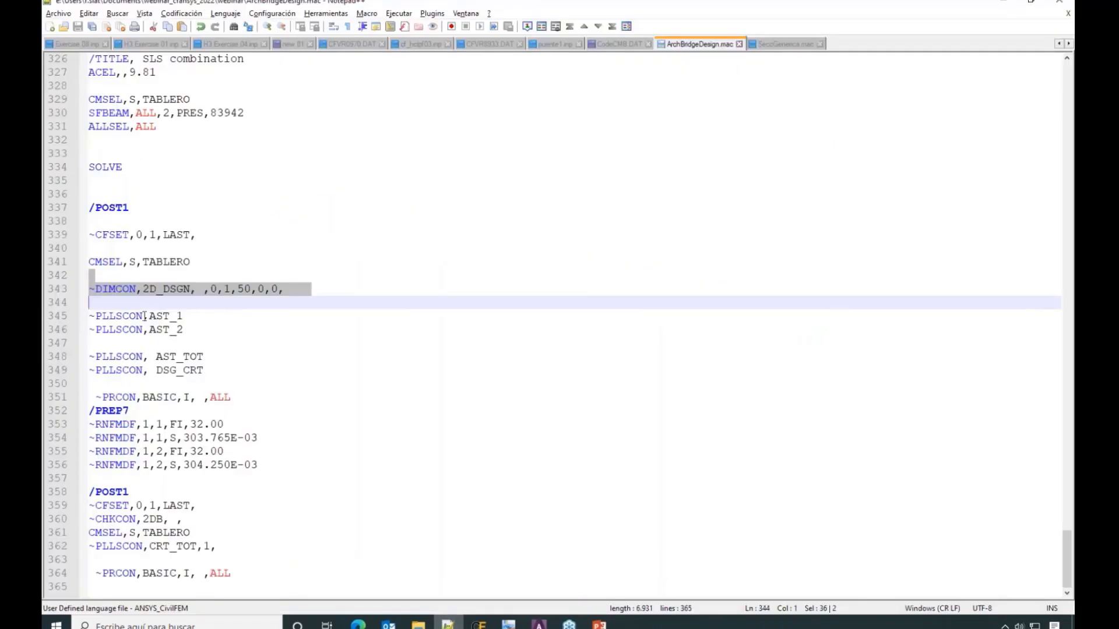
double_click(117, 316)
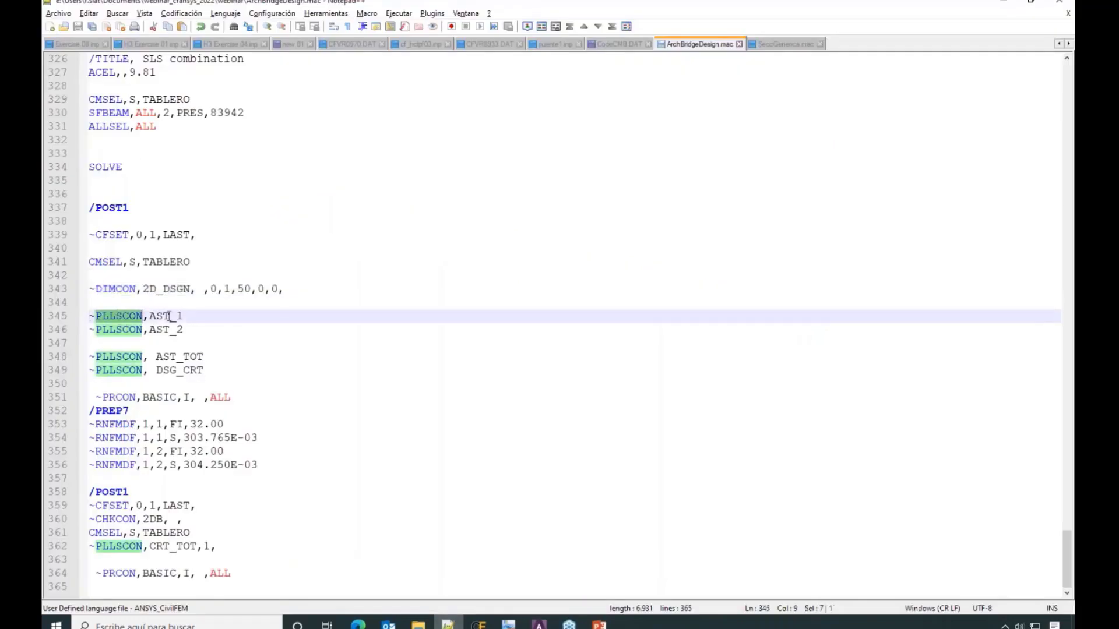
double_click(160, 316)
double_click(156, 330)
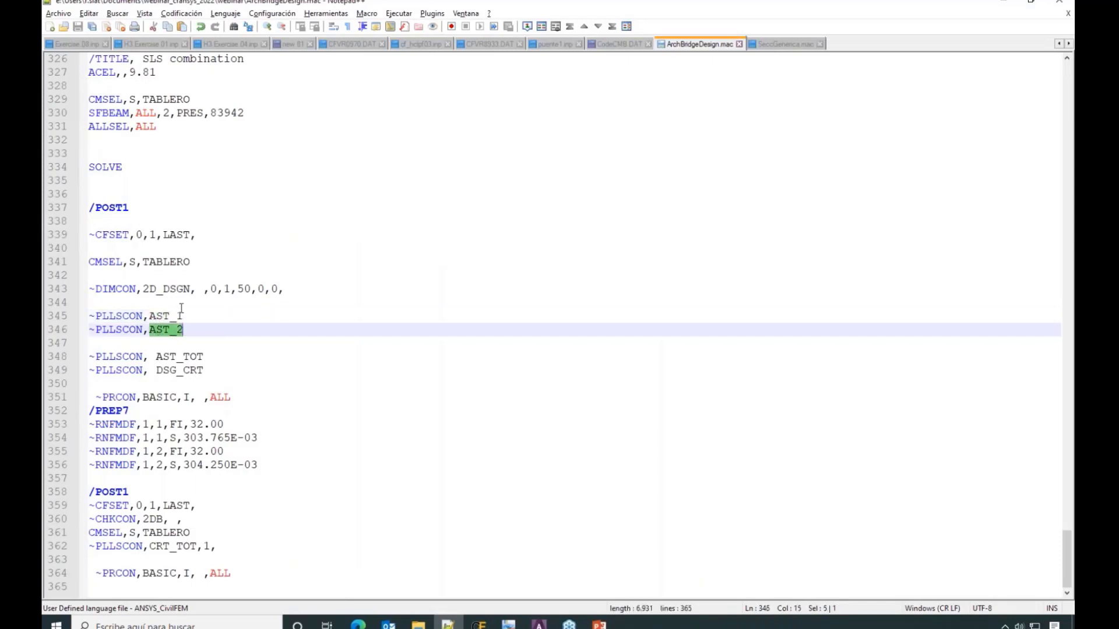
drag(96, 300, 210, 317)
key(ctrl+c)
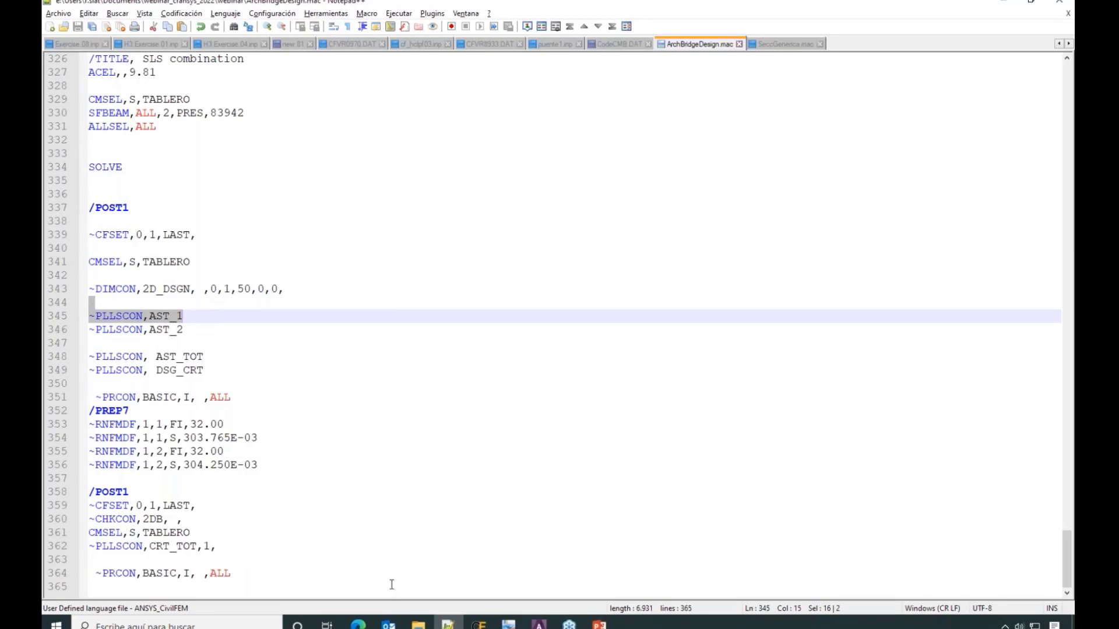
mouse_move(539, 625)
click(672, 562)
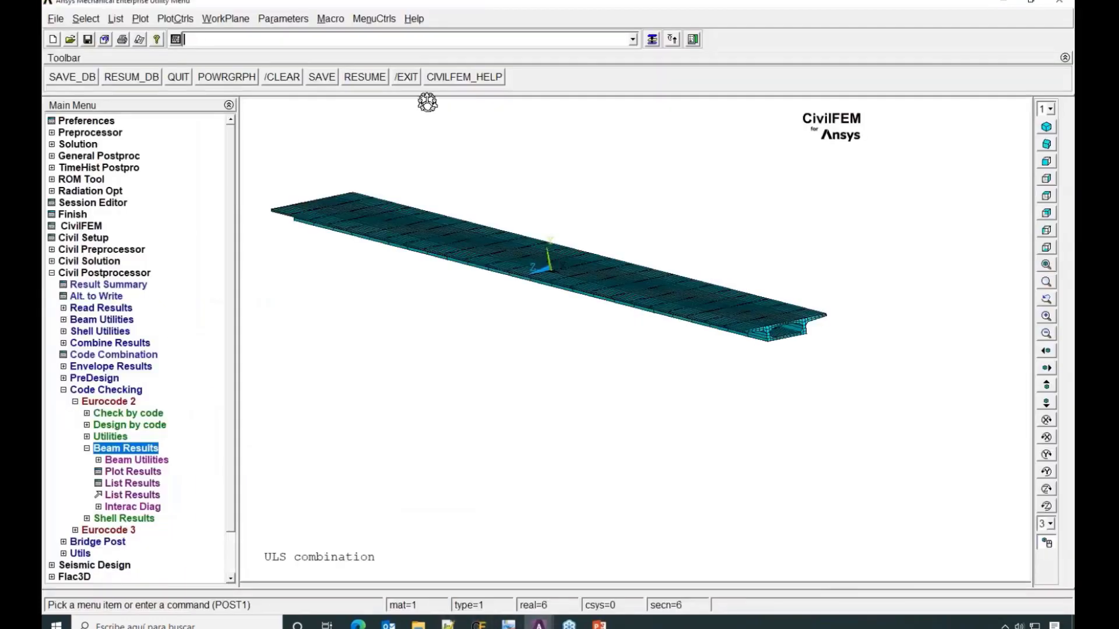
key(ctrl+v)
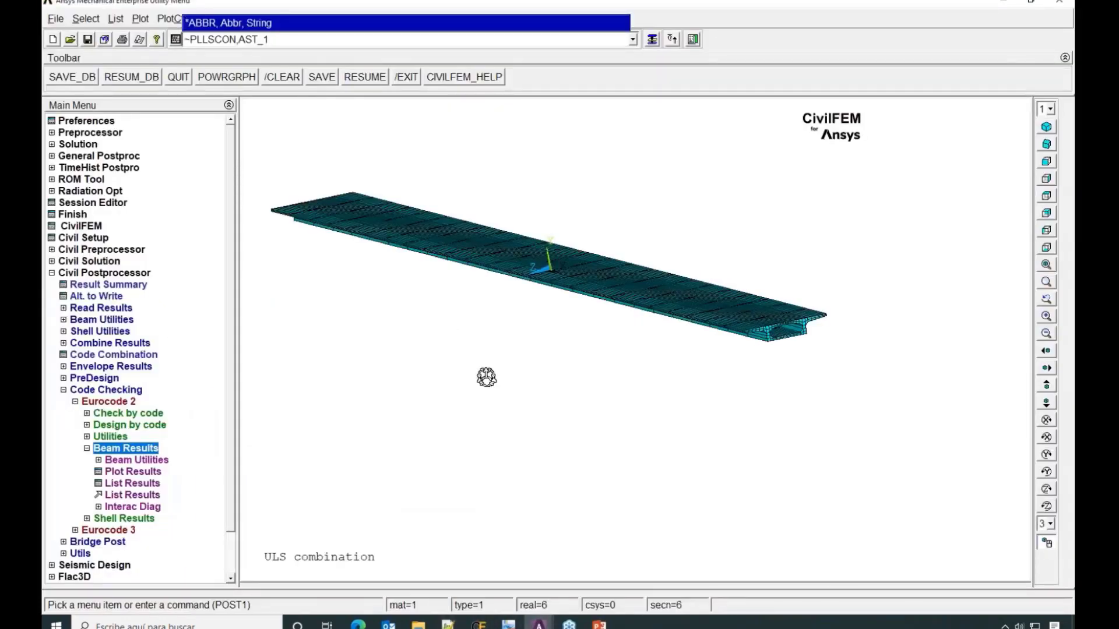
key(Return)
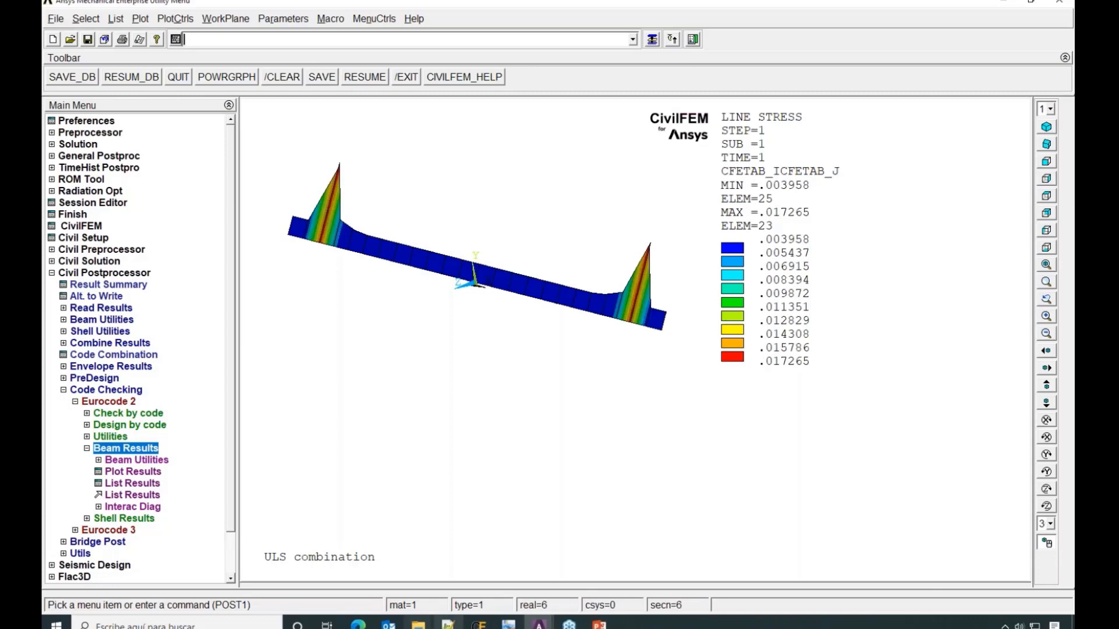
Copy ~PLLSCON,AST_2 from ArchBridgeDesign.mac in Notepad++ and run it in Ansys to plot the second reinforcement group's designed amount
mouse_move(448, 623)
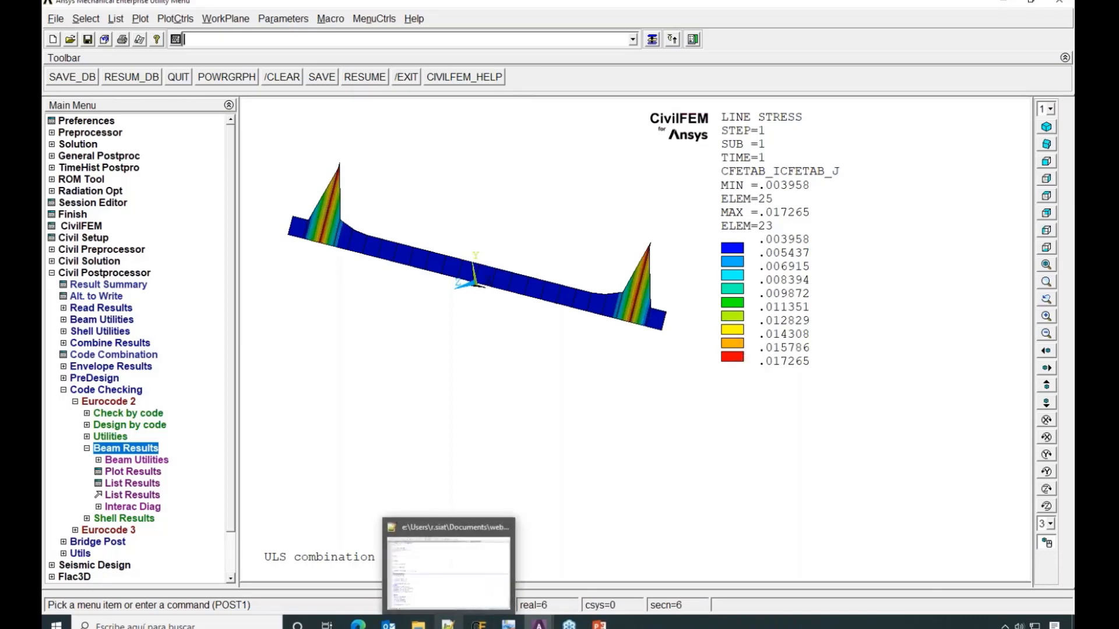
click(447, 623)
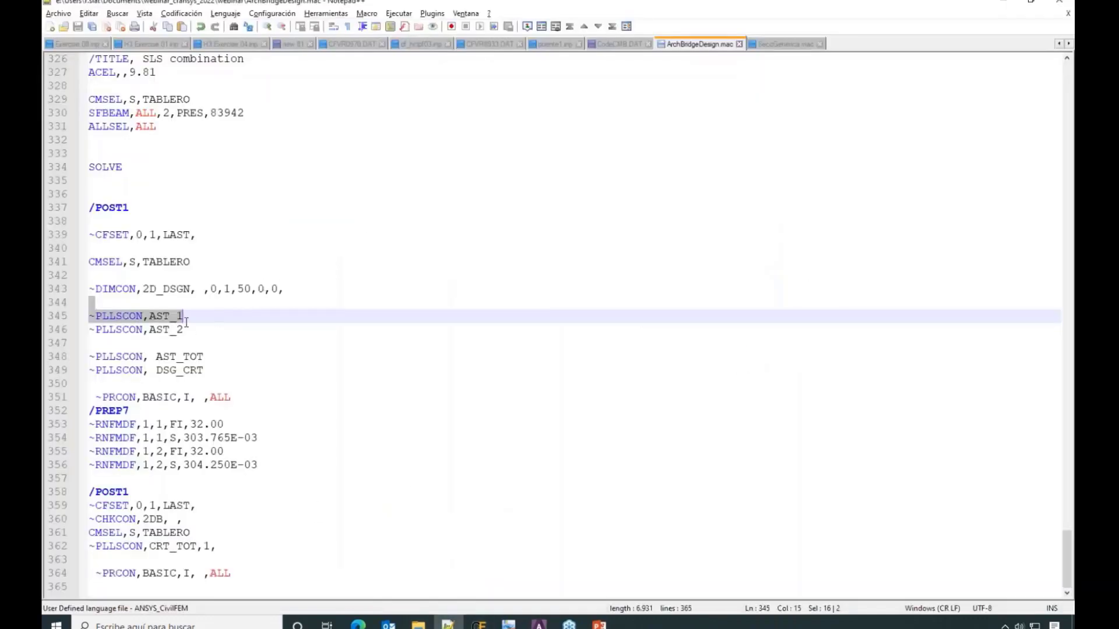
drag(187, 316, 196, 330)
key(ctrl+c)
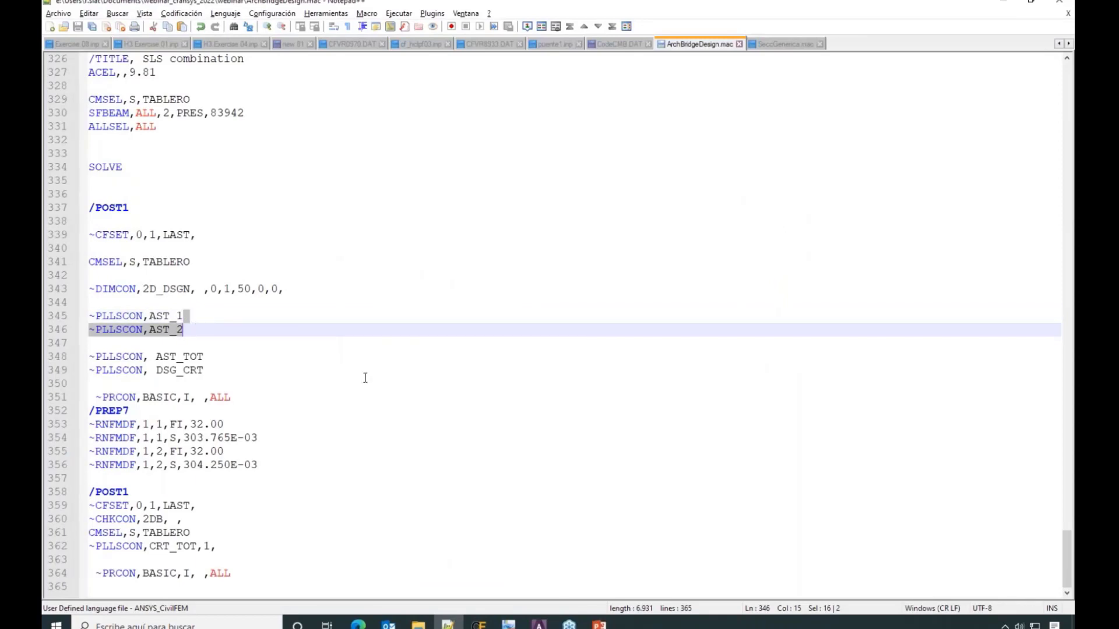
mouse_move(538, 624)
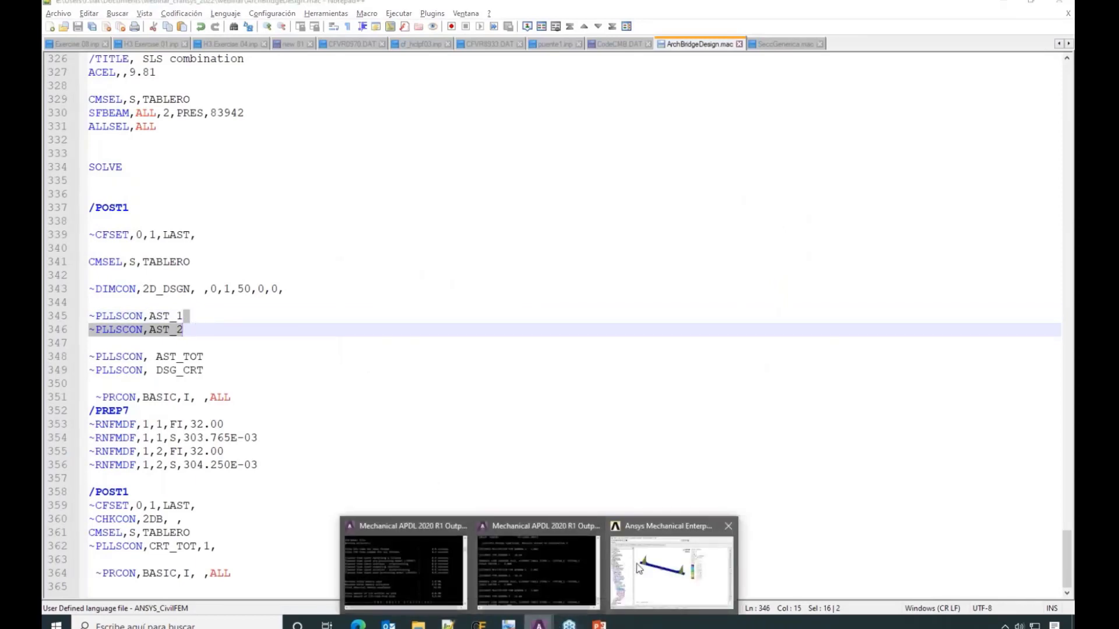
click(668, 565)
click(416, 39)
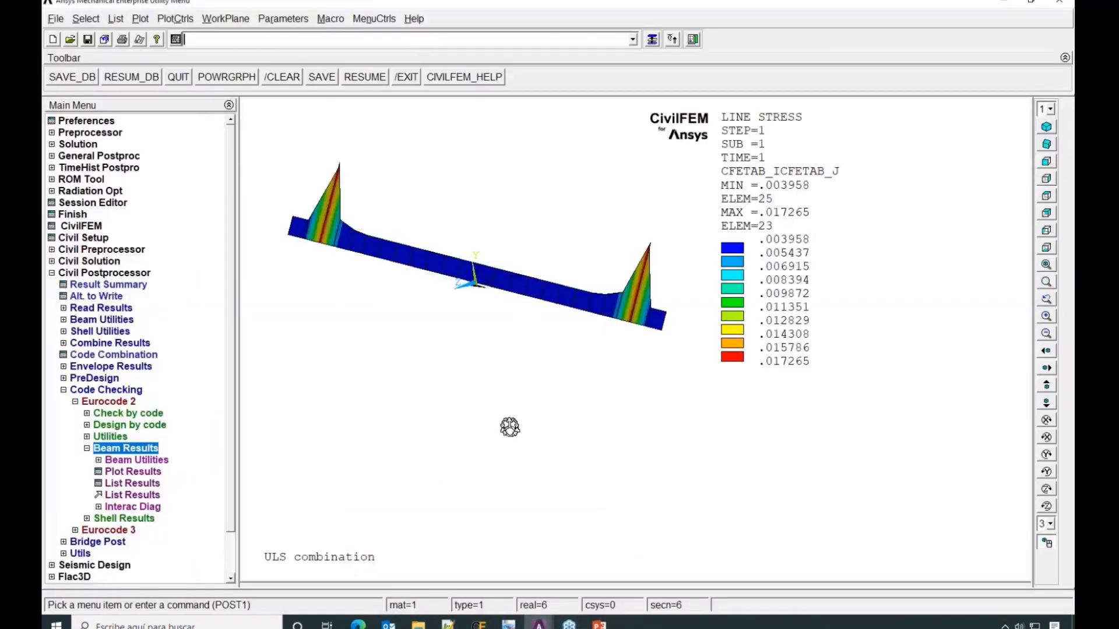
key(ctrl+v)
key(Return)
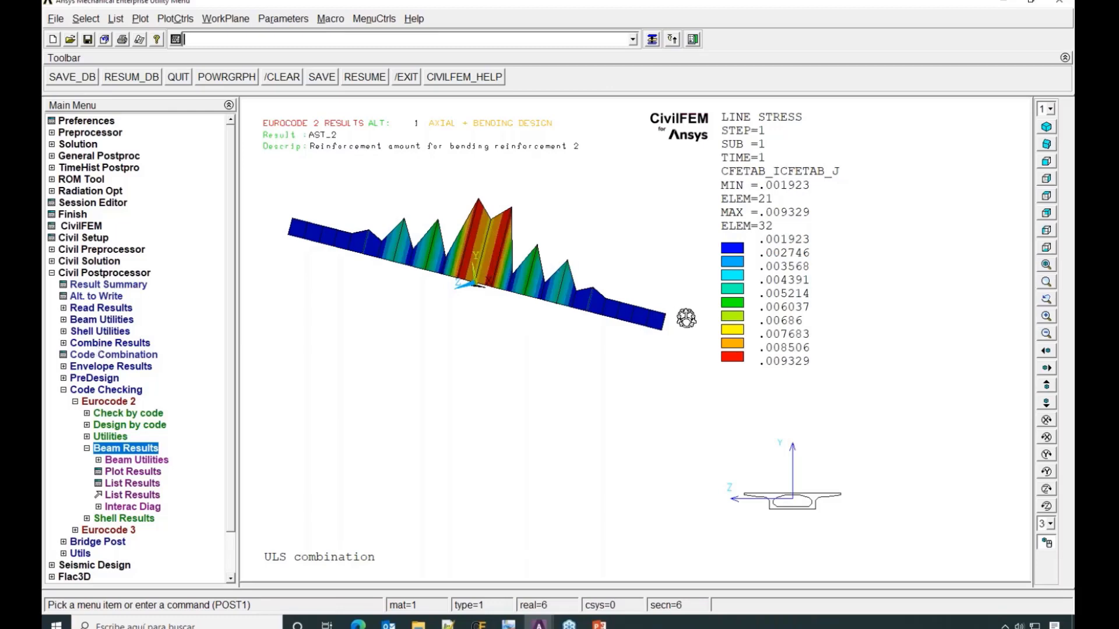
Open cross section 1 from the Civil Preprocessor's Cross Sections Explorer for modification and switch to editing its reinforcement groups
click(61, 250)
click(102, 285)
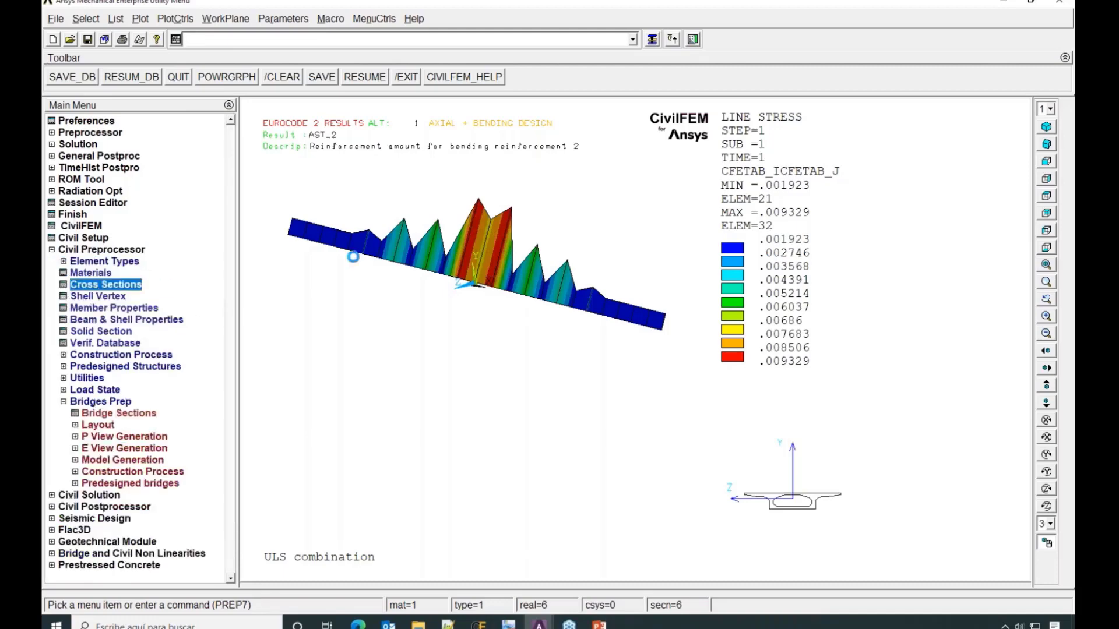
click(358, 198)
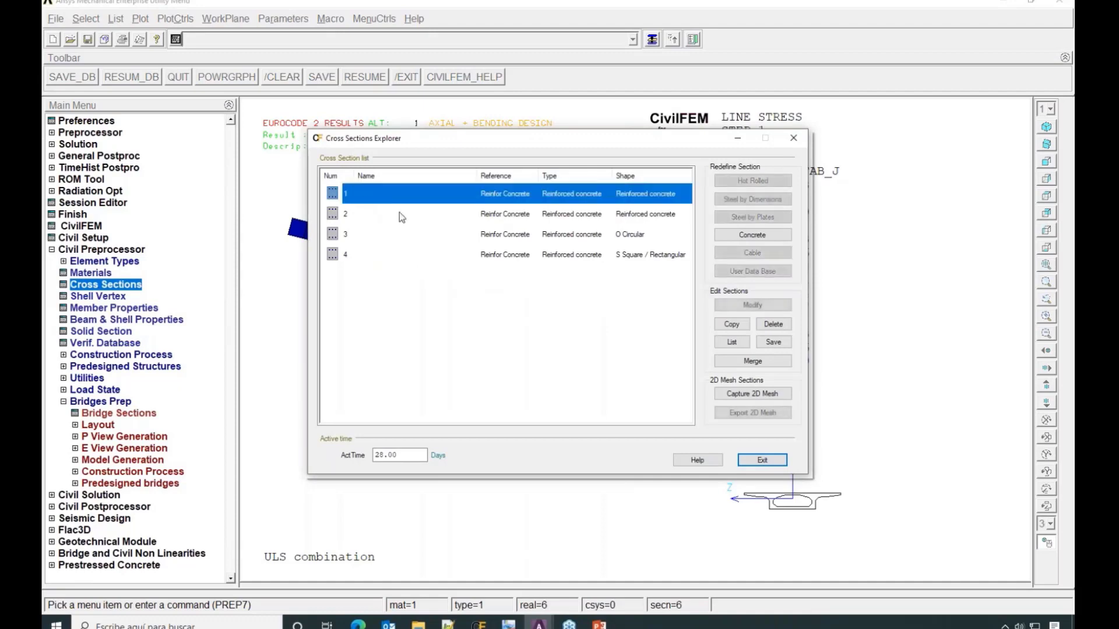
click(751, 307)
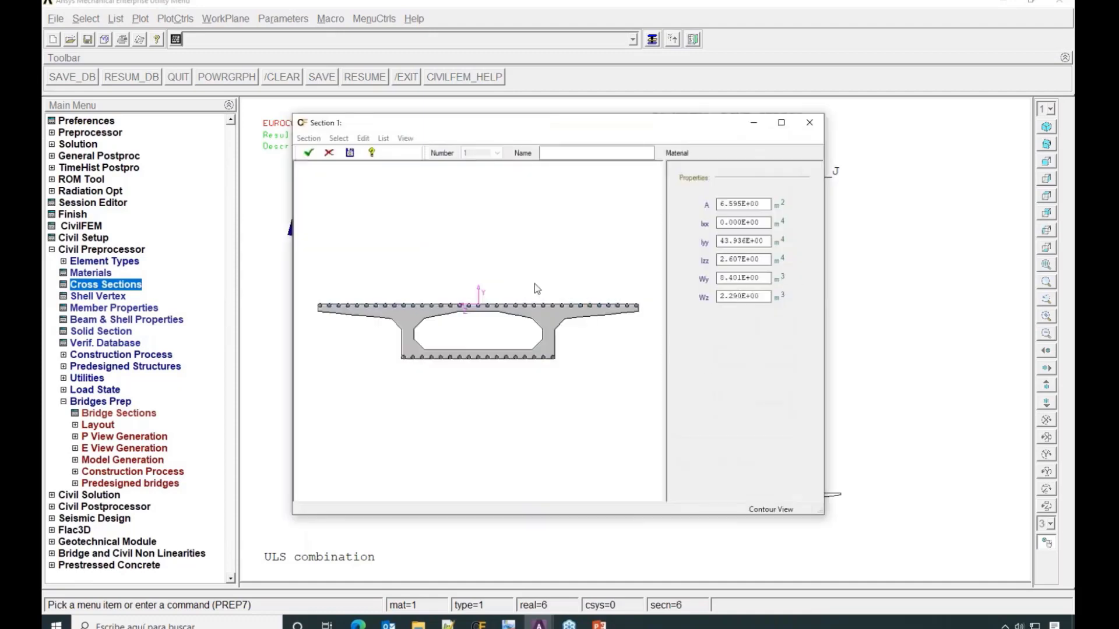
click(363, 138)
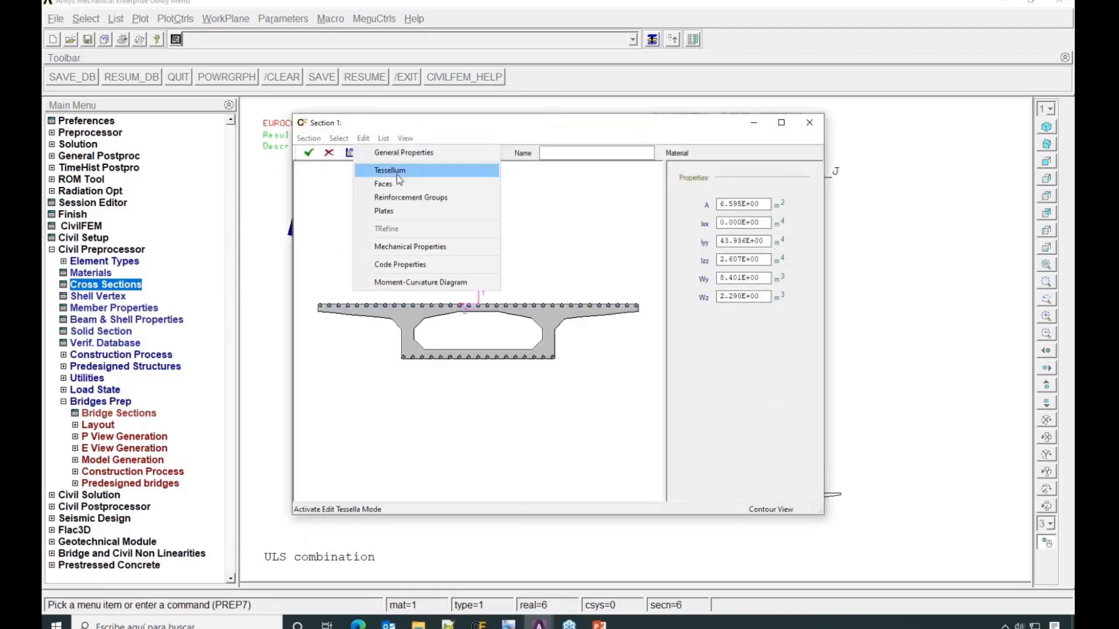
click(338, 138)
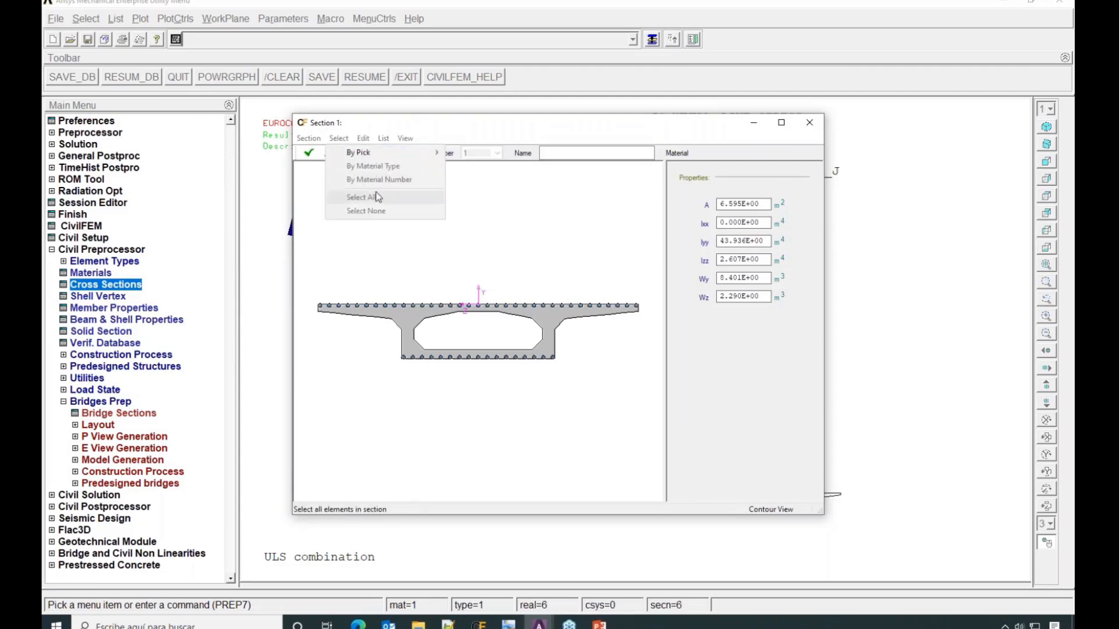
mouse_move(371, 138)
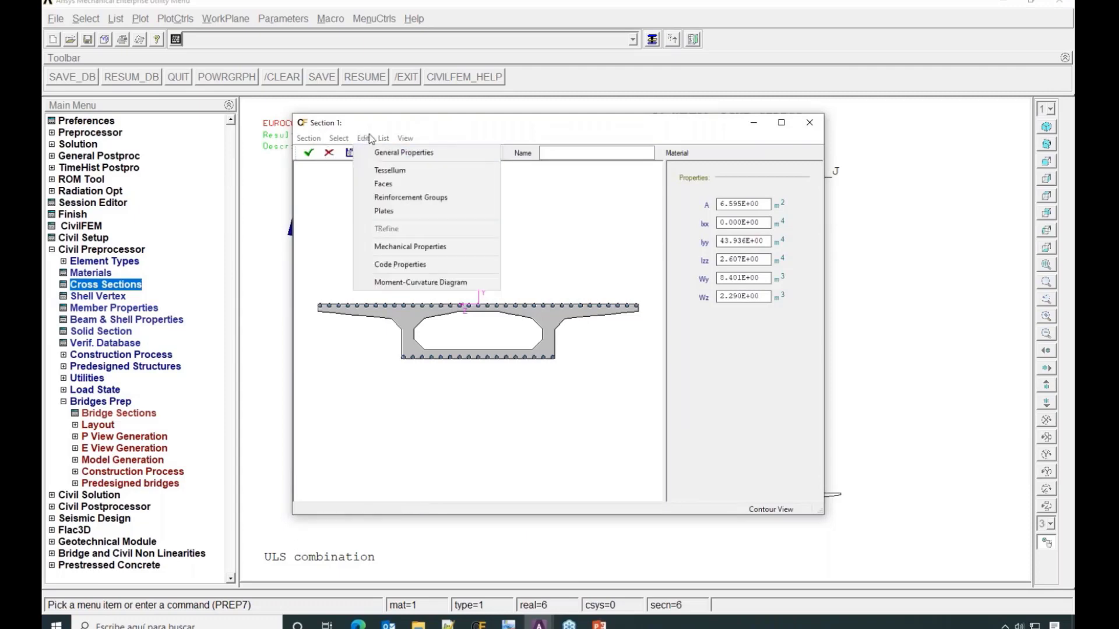
click(391, 201)
Set the bar diameter Phi of the upper bending reinforcement group 1 to 32 mm
click(490, 320)
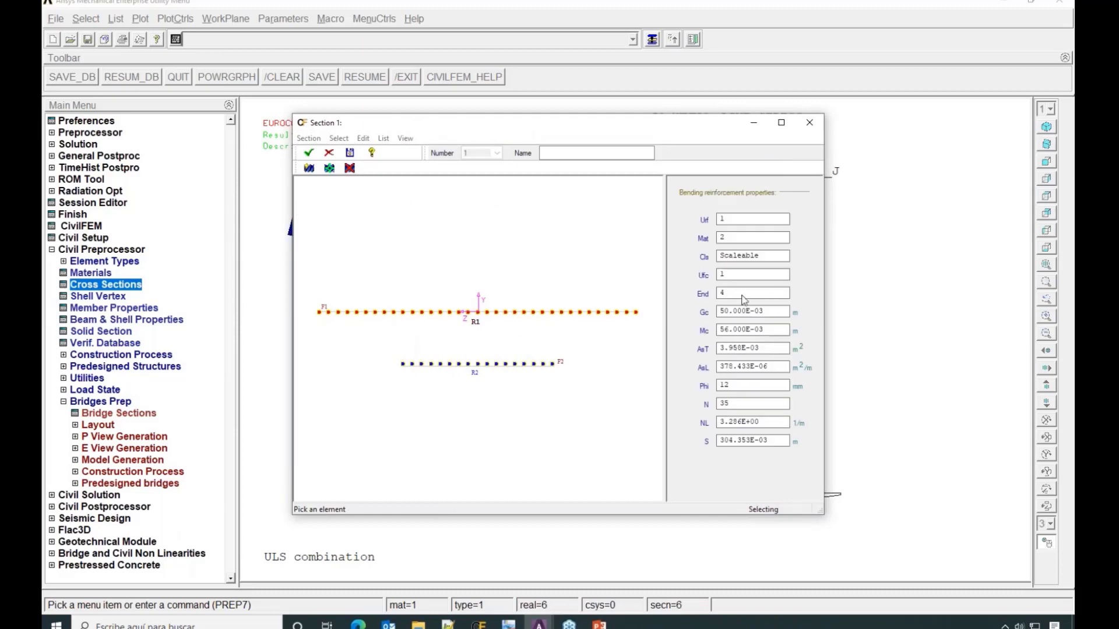
click(329, 169)
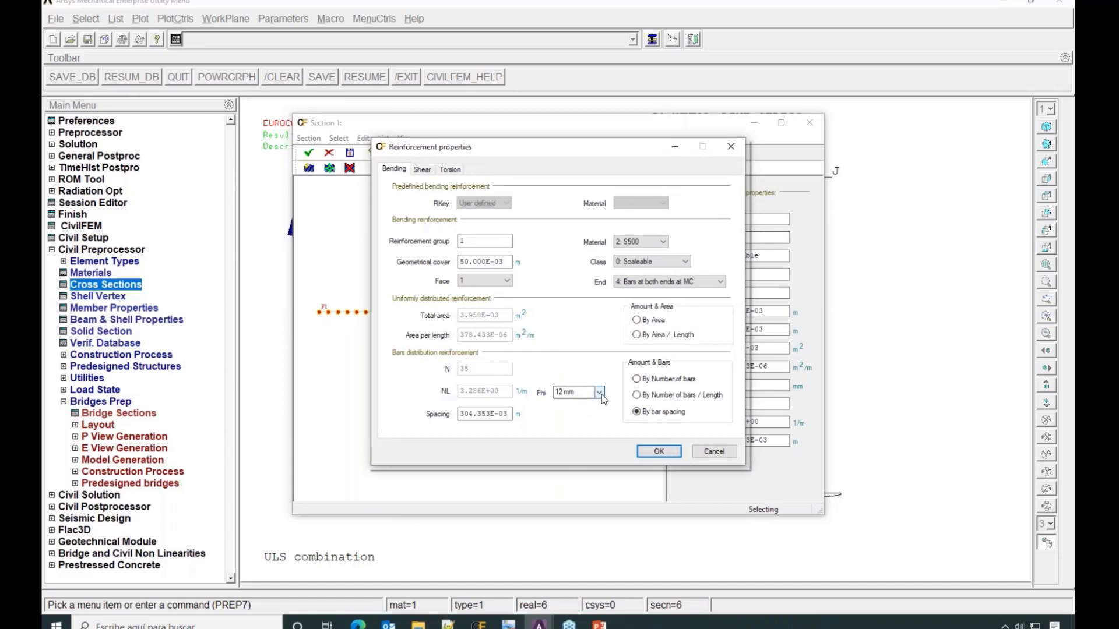
click(599, 392)
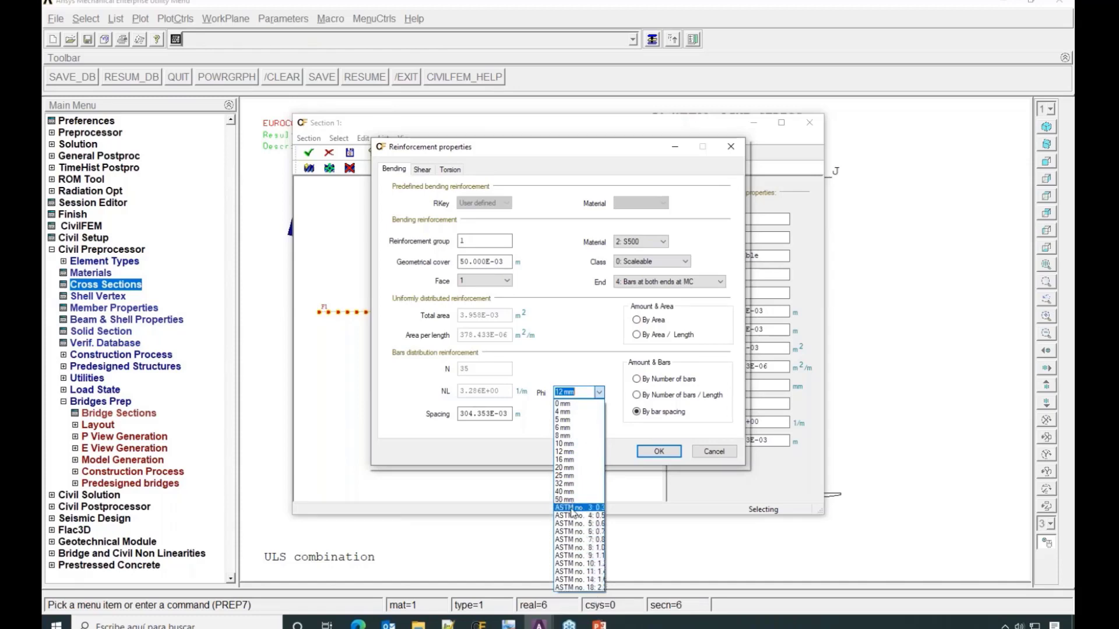
click(581, 485)
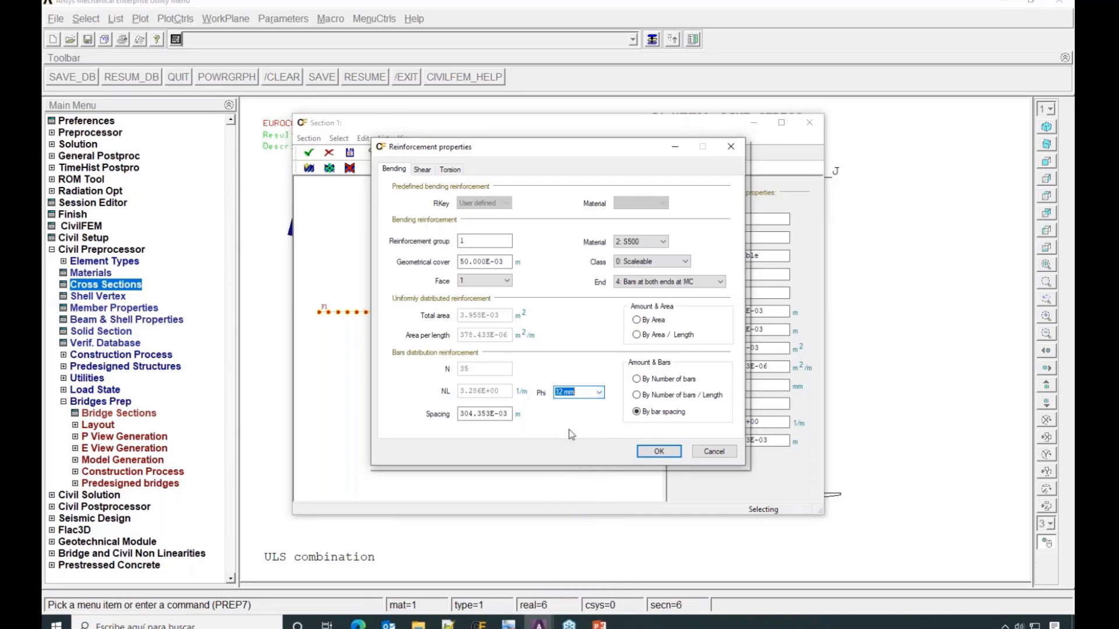
click(657, 453)
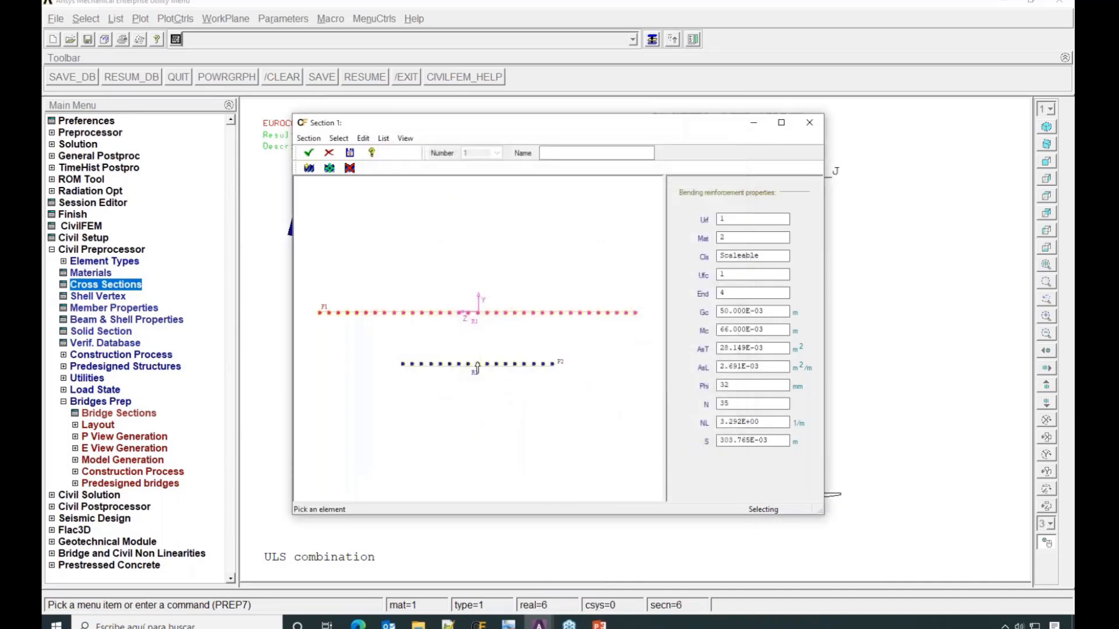
Set the bar diameter Phi of the lower reinforcement group 2 to 32 mm, then accept section 1 and close the Cross Sections Explorer
click(477, 364)
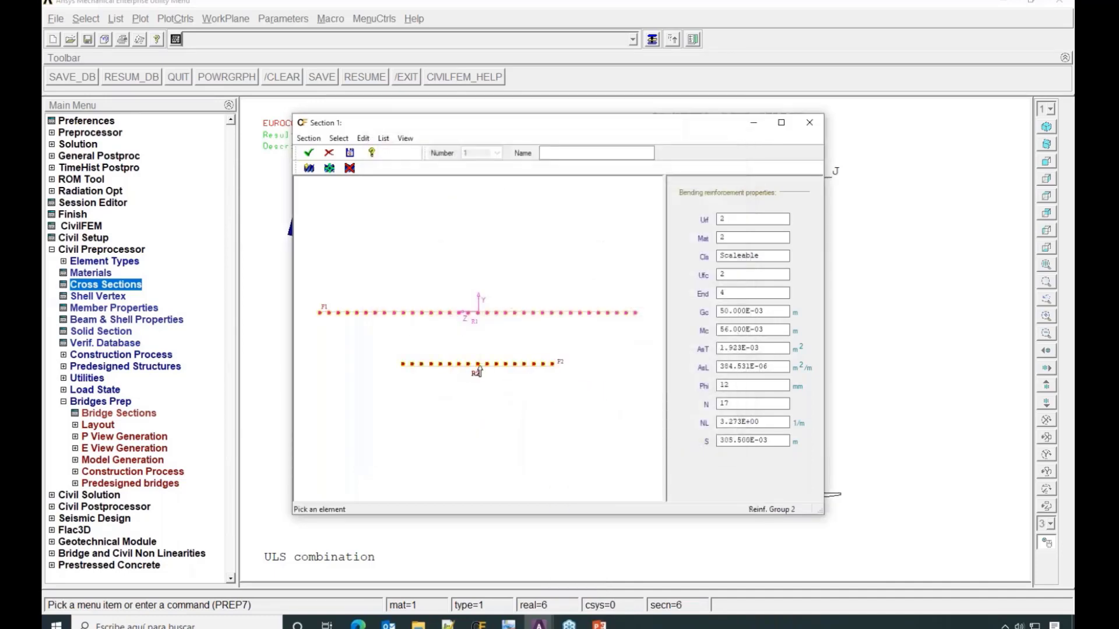
click(330, 169)
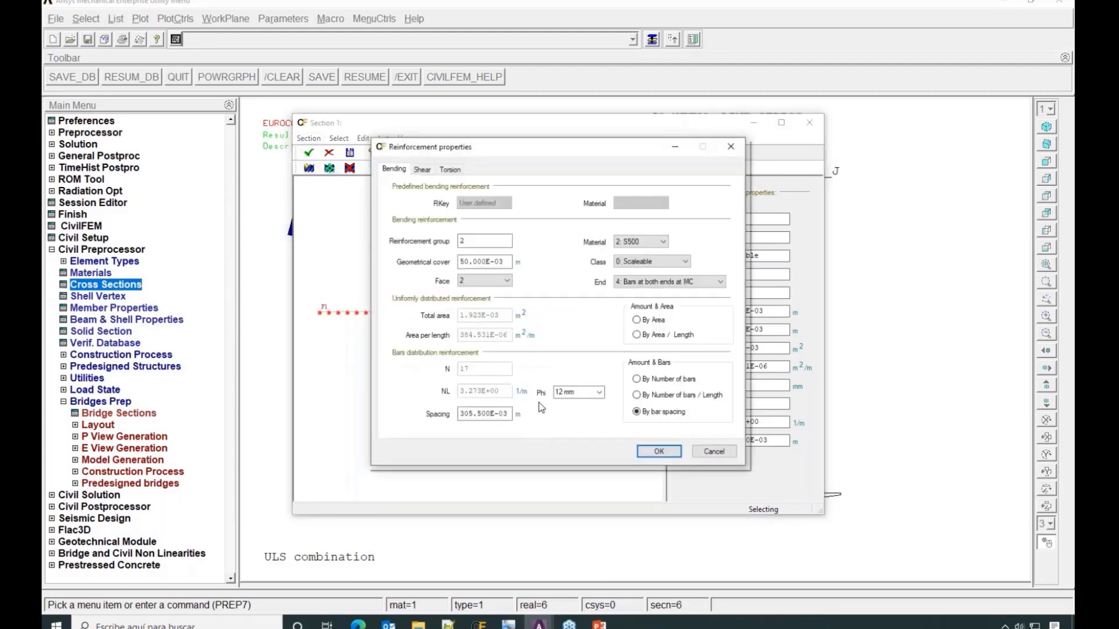
click(598, 393)
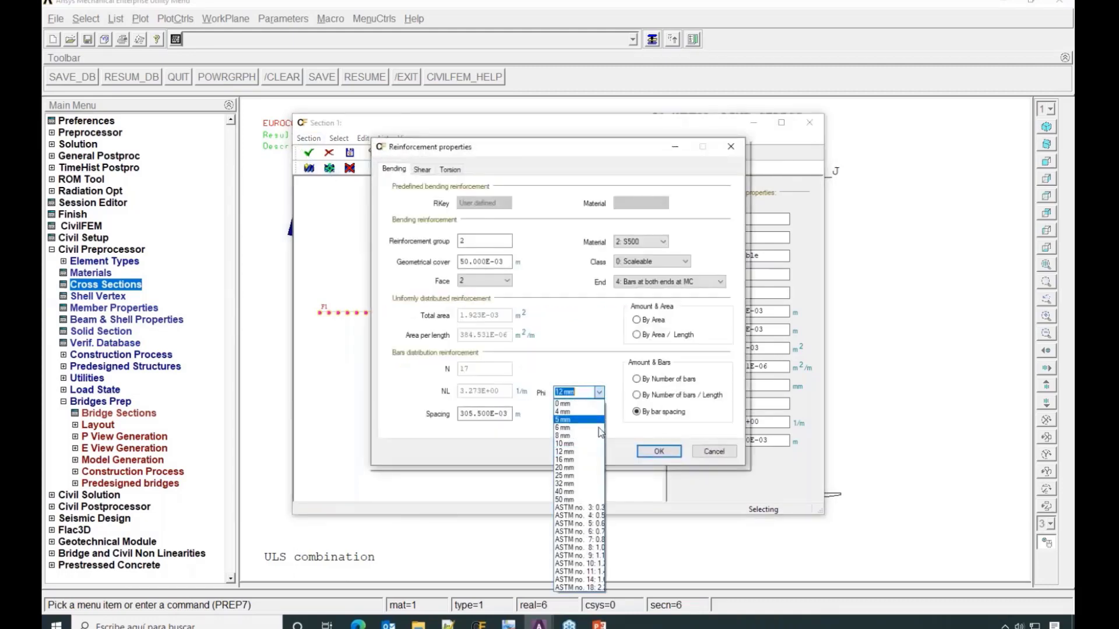
click(582, 486)
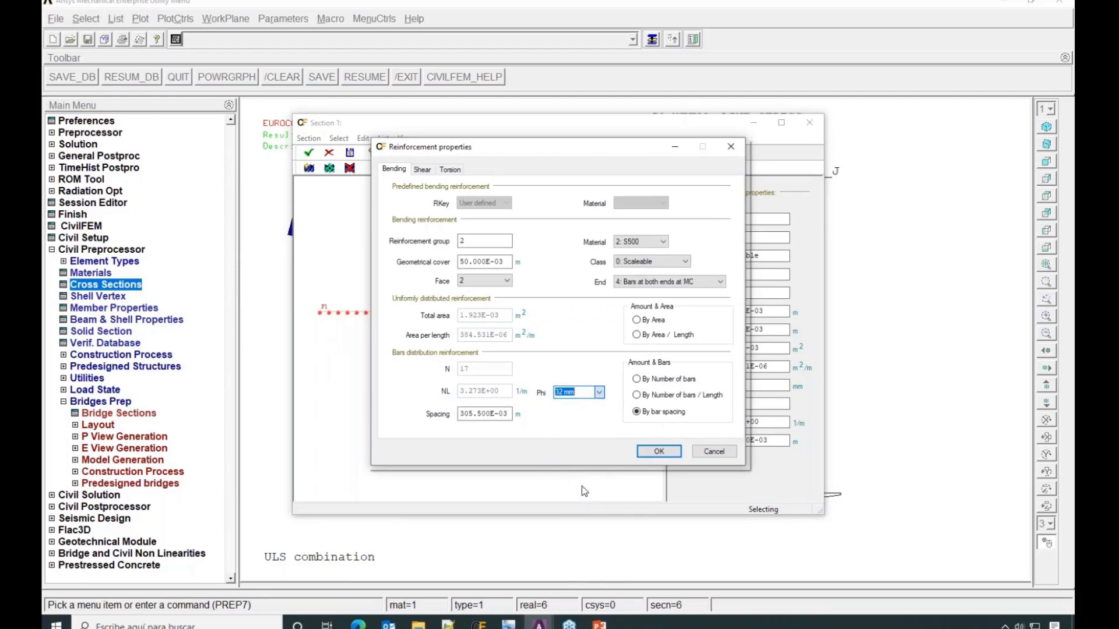
click(658, 452)
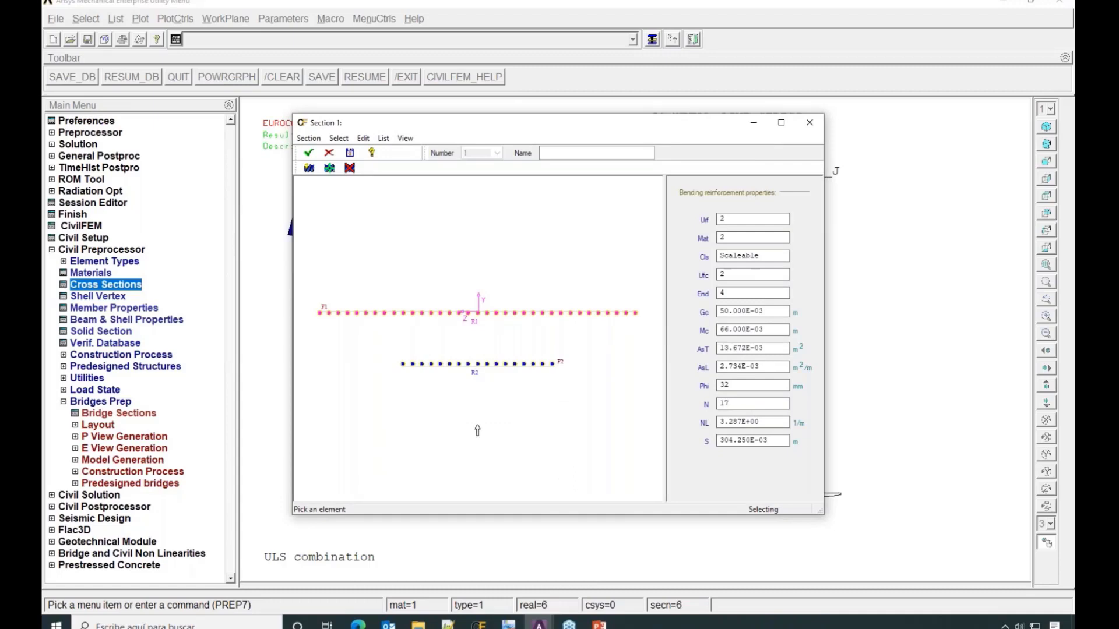
click(308, 152)
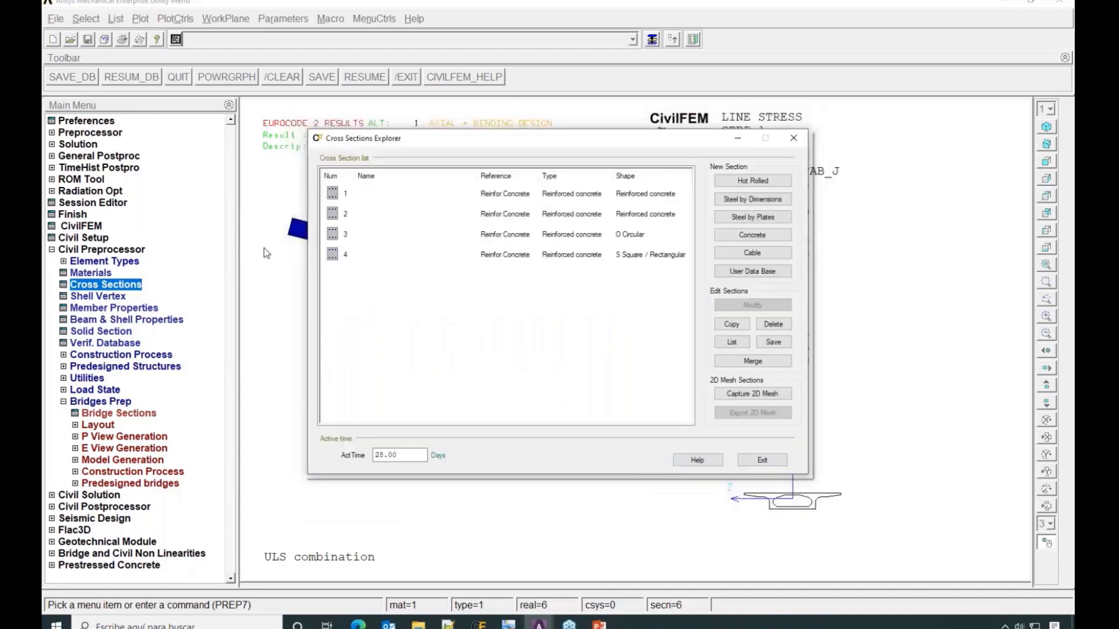
click(795, 144)
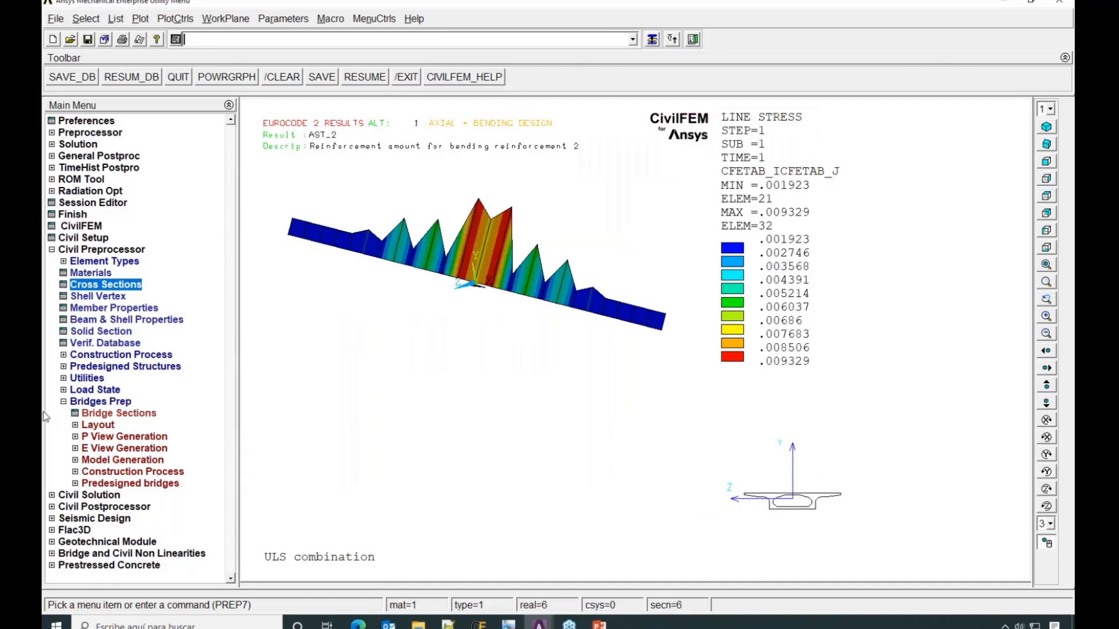
Run the Civil Postprocessor's Eurocode 2 2D Axial + Bend check for beams and solids in the XY local plane with both stress limits at 0
click(51, 250)
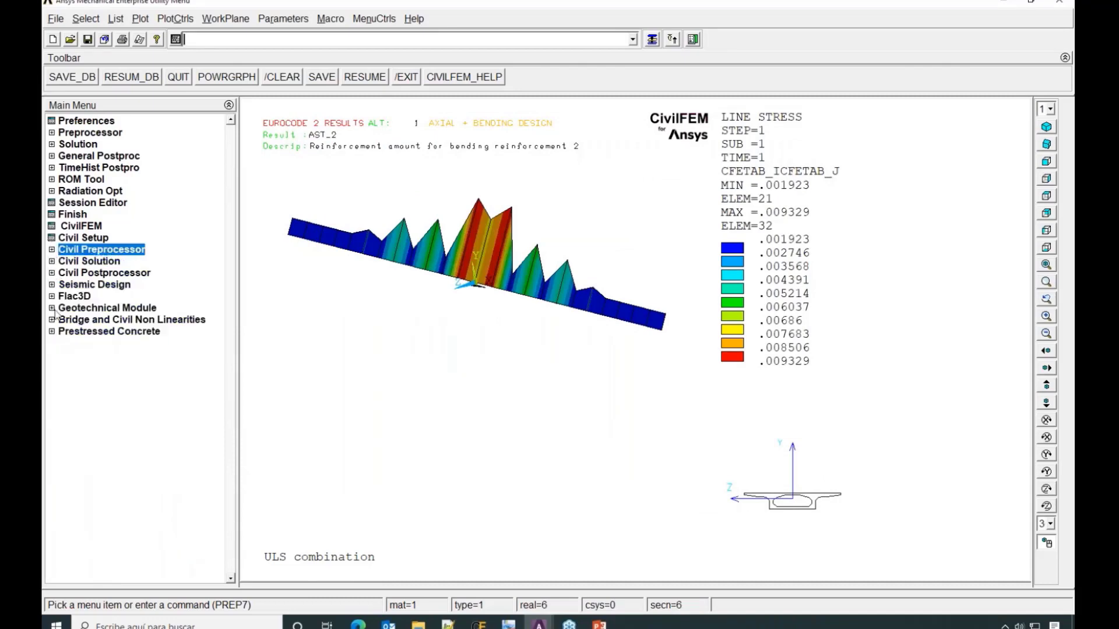
click(52, 273)
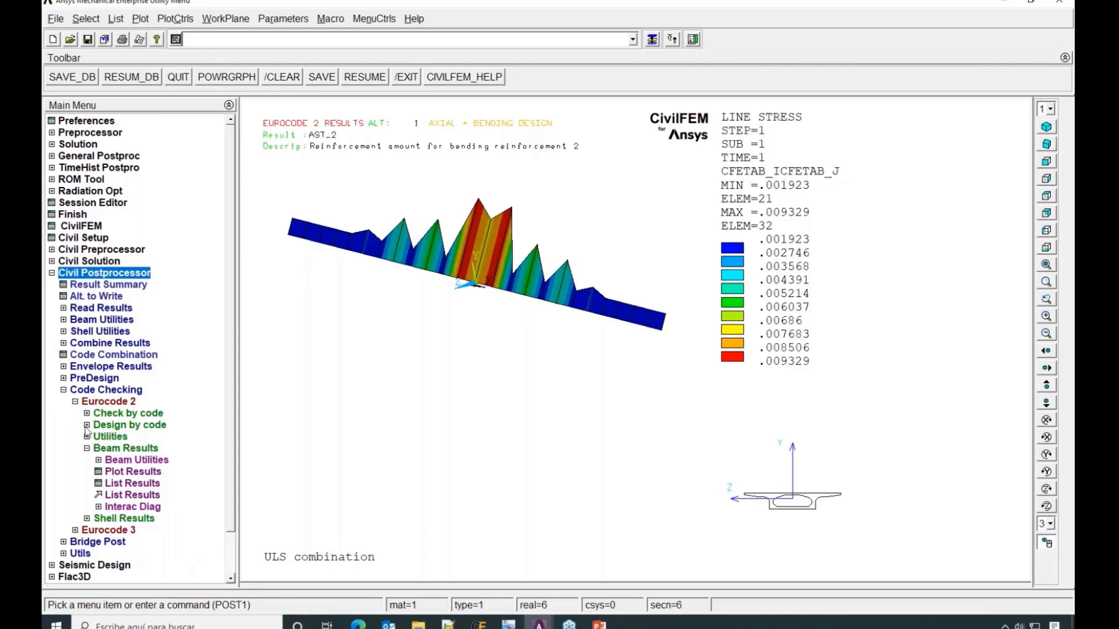
click(86, 448)
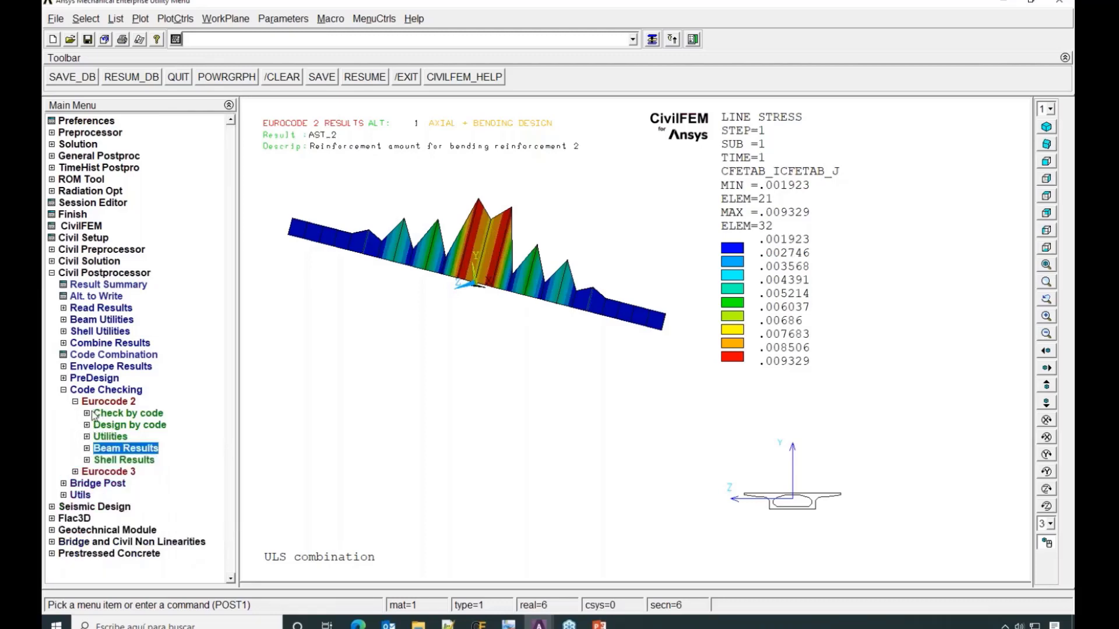
click(88, 414)
click(98, 426)
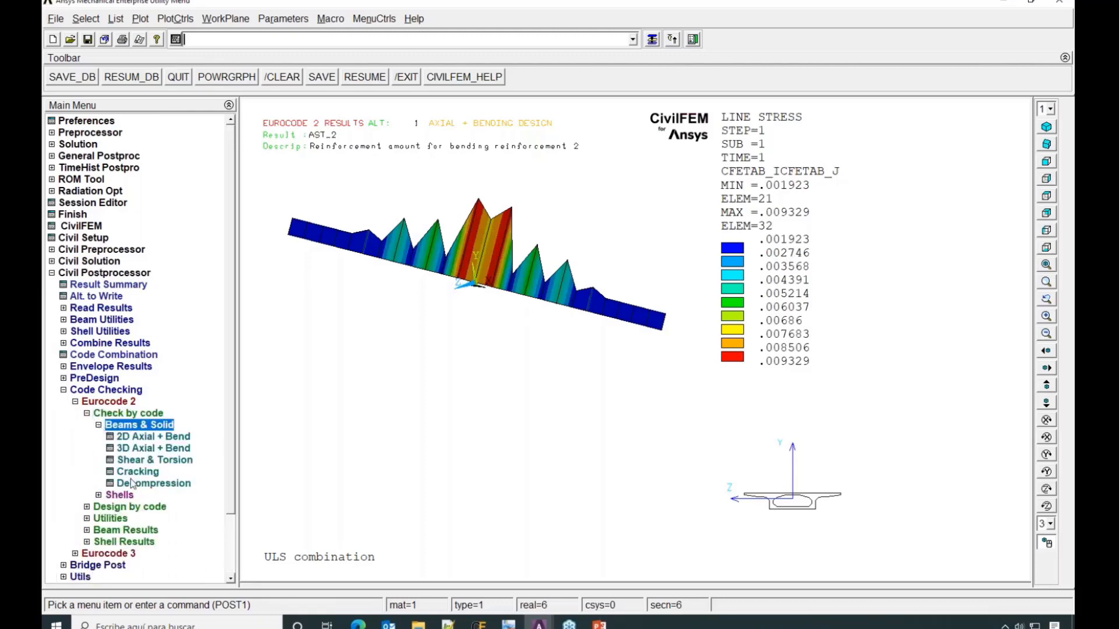
click(153, 437)
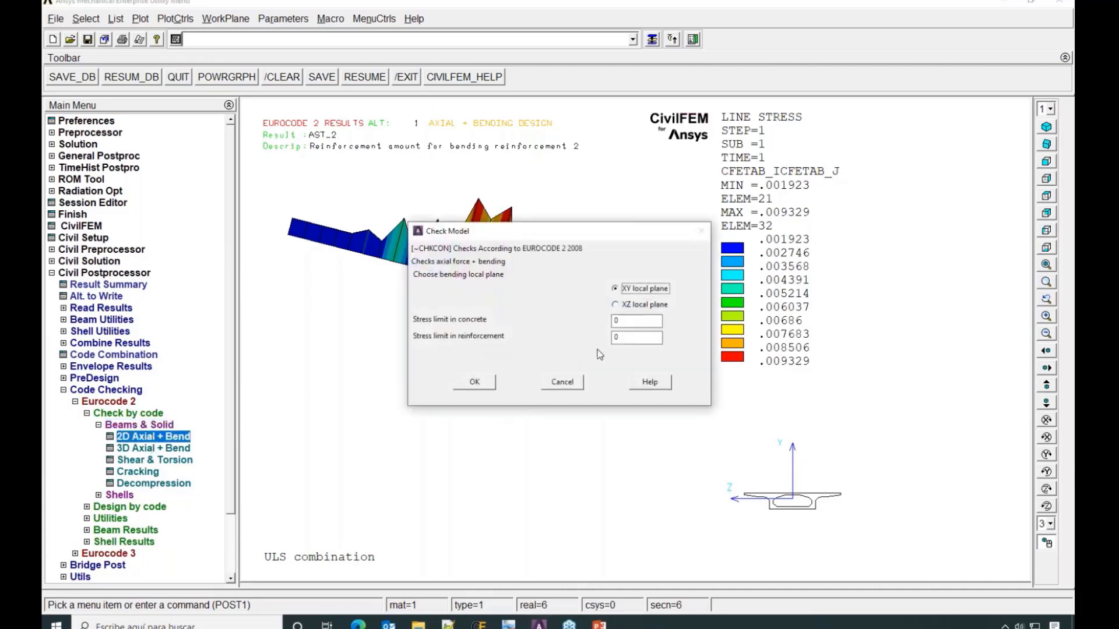
click(475, 385)
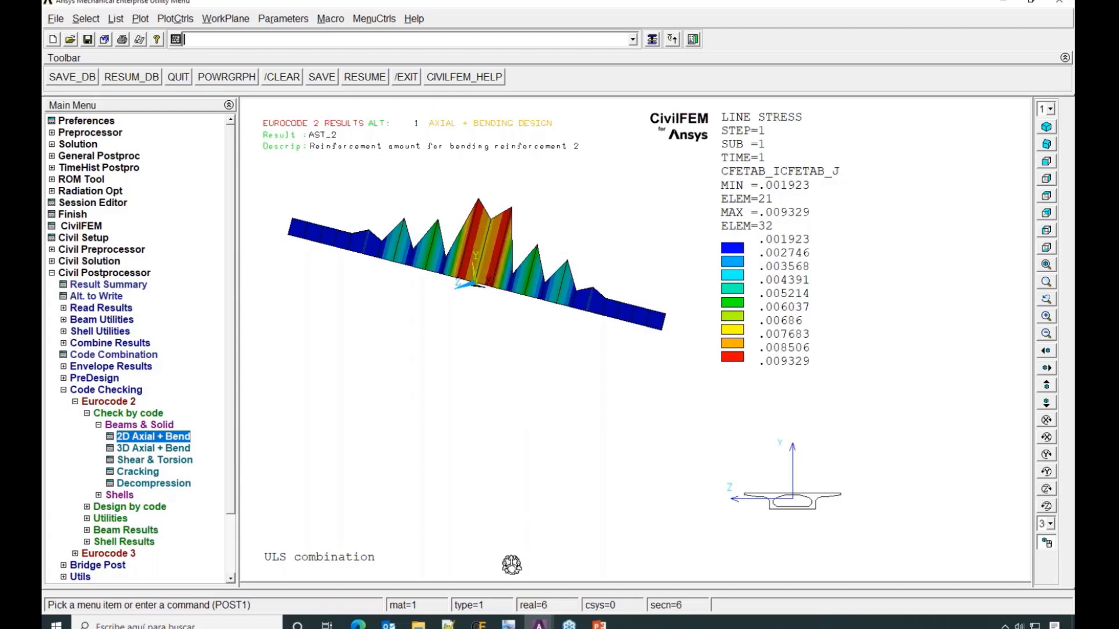
Plot the Eurocode 2 beam result CRT_TOT for the axial + bending check with a scale factor of 1
click(88, 531)
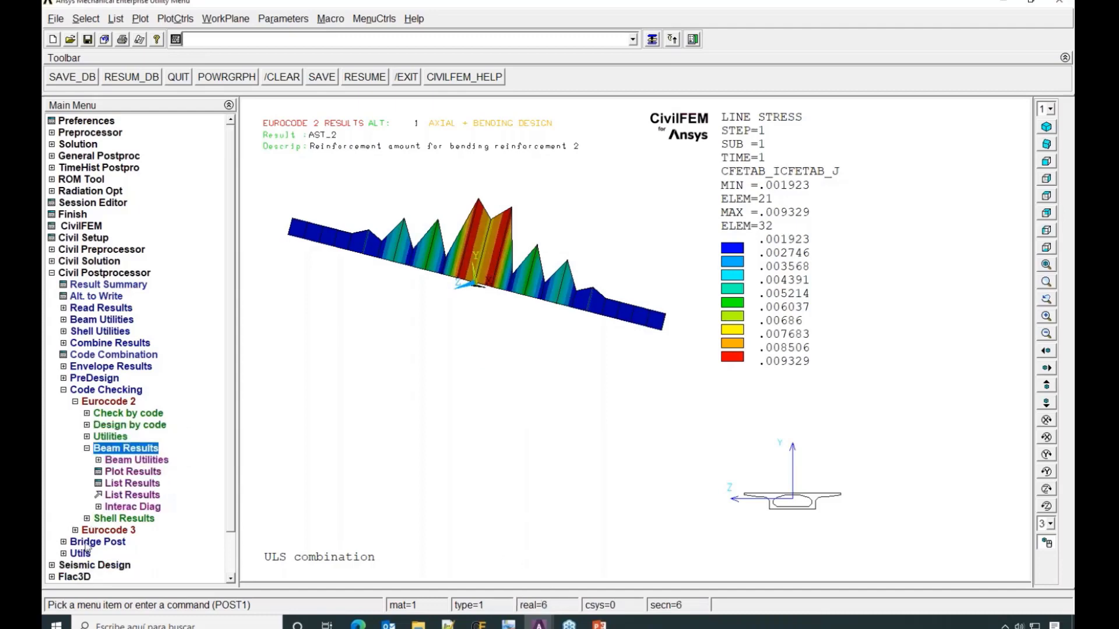
click(144, 473)
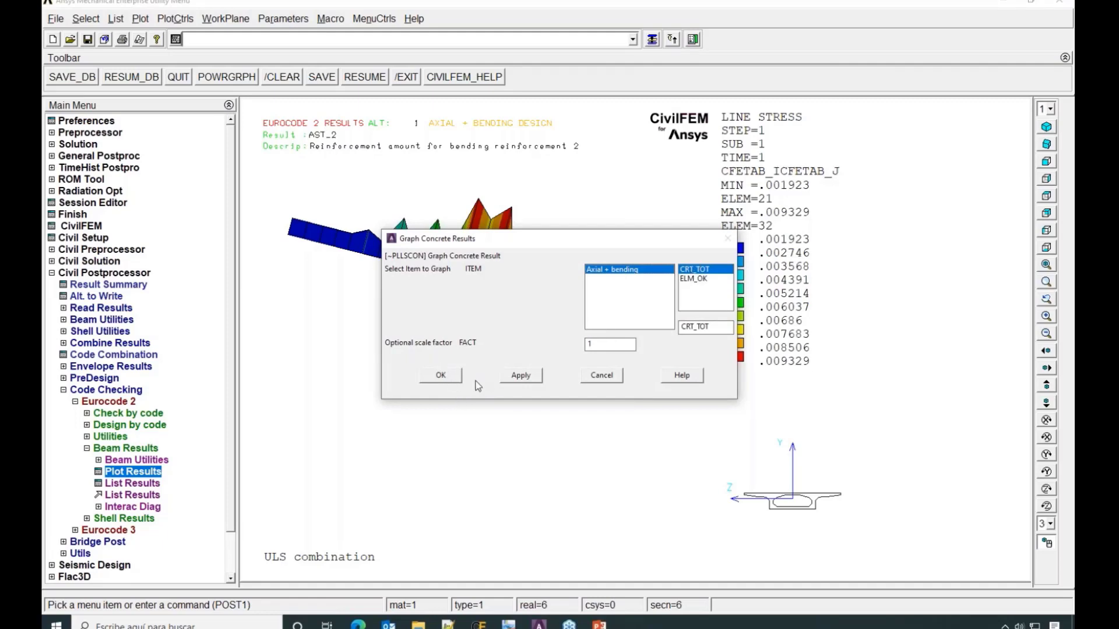
click(437, 376)
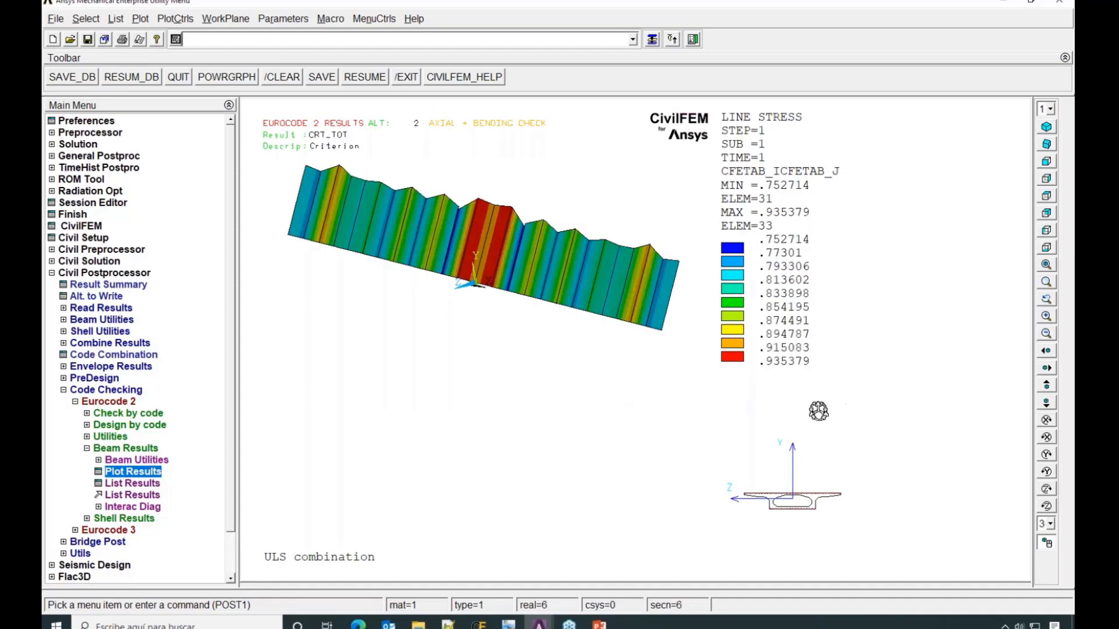
click(140, 508)
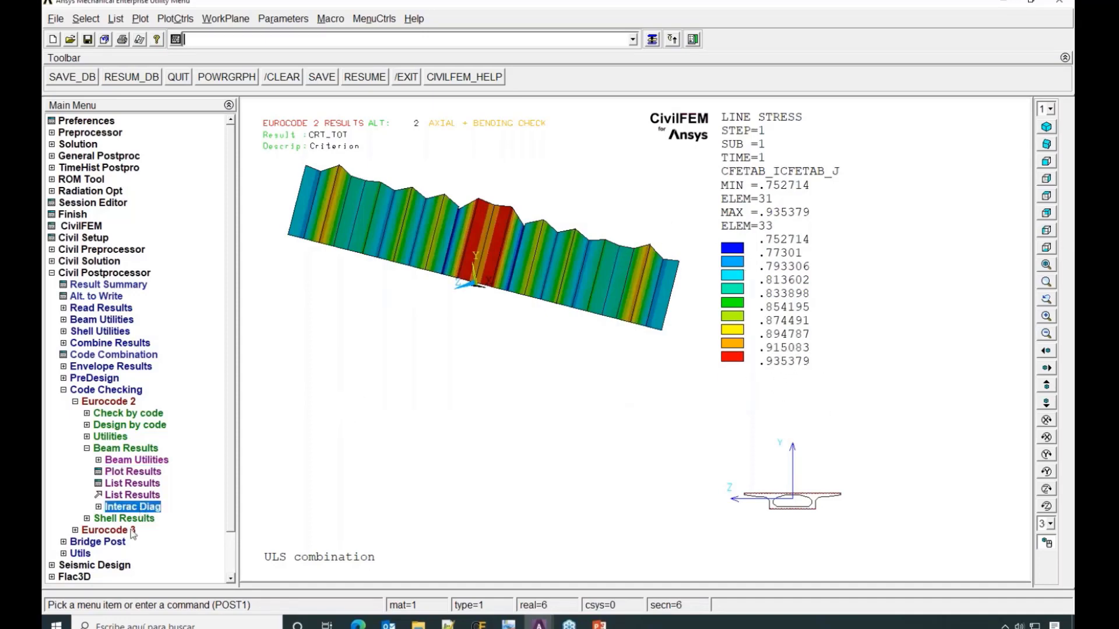
click(135, 518)
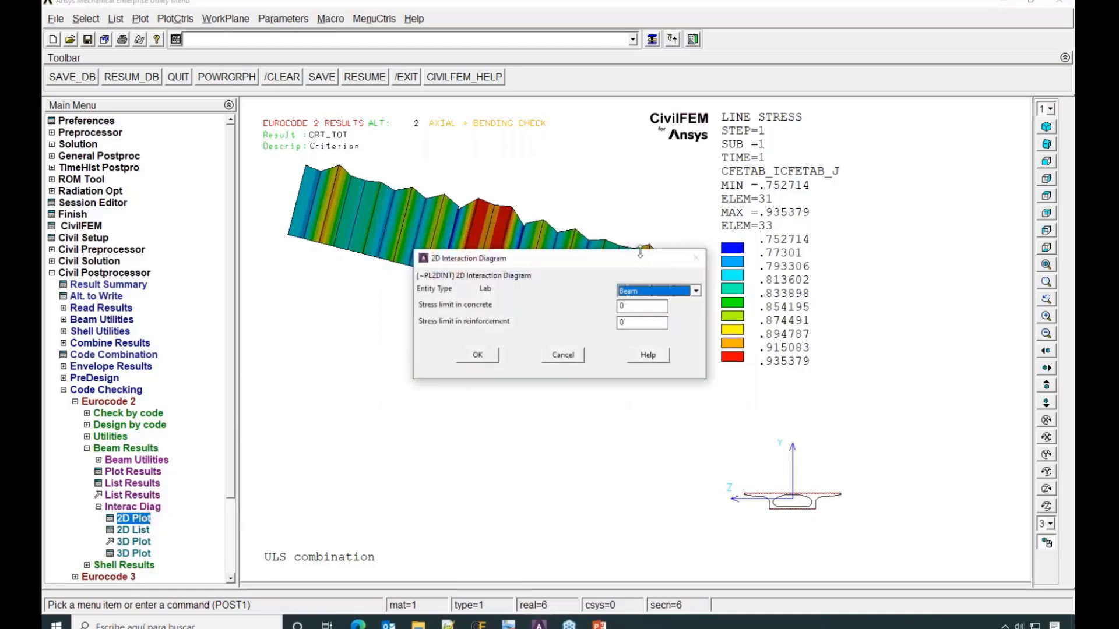
click(564, 357)
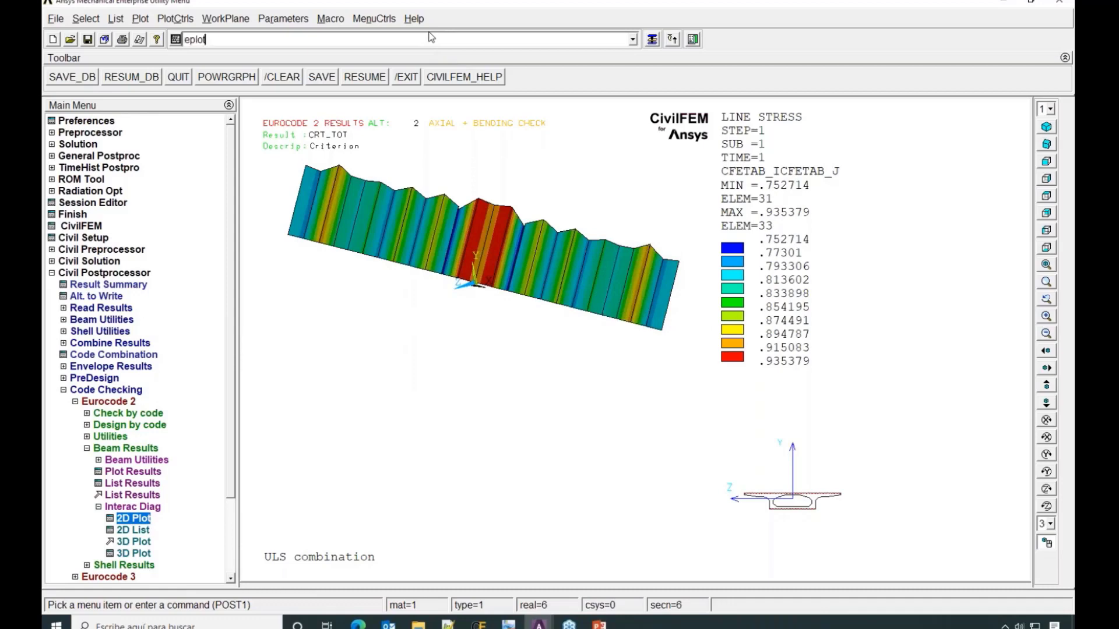
Plot the selected deck elements with eplot and list them with elist to examine their element numbers
click(431, 37)
text(eplot)
key(Return)
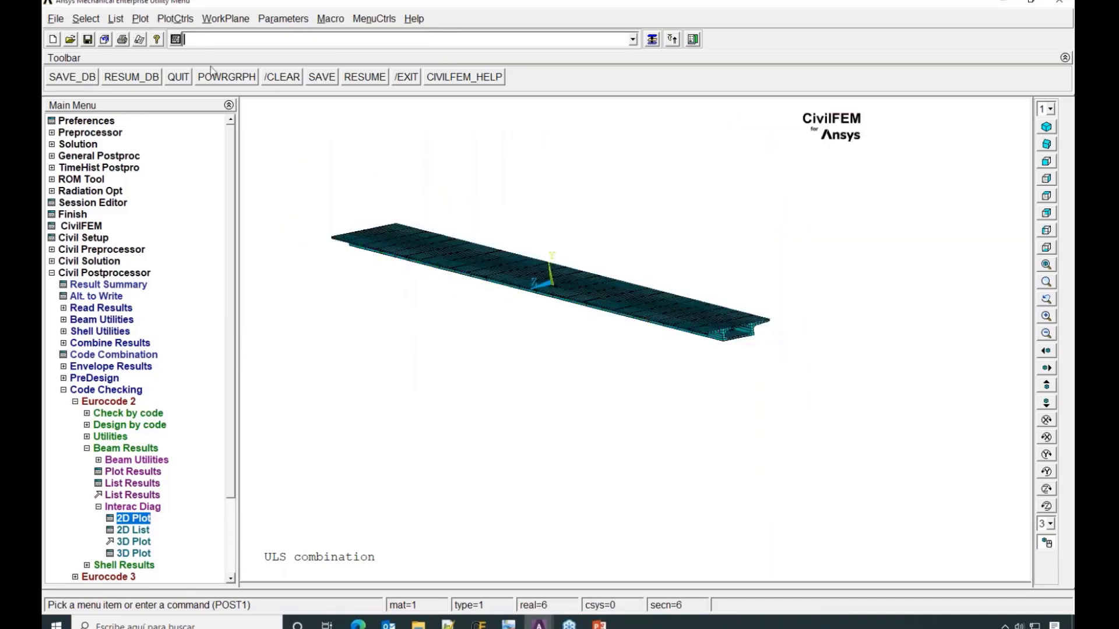
text(elist)
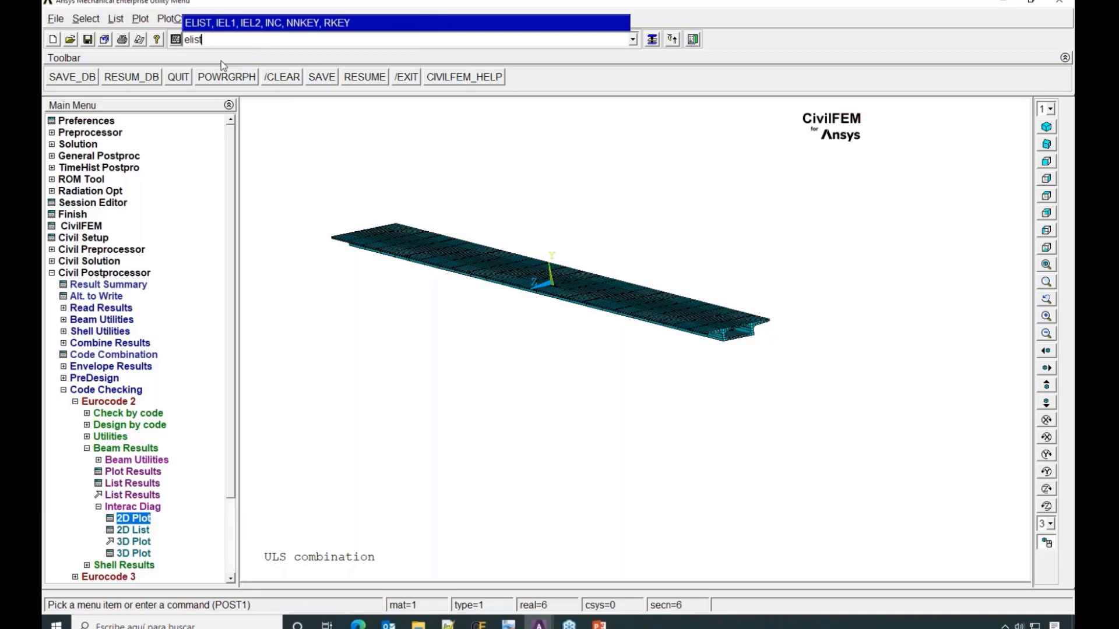
key(Return)
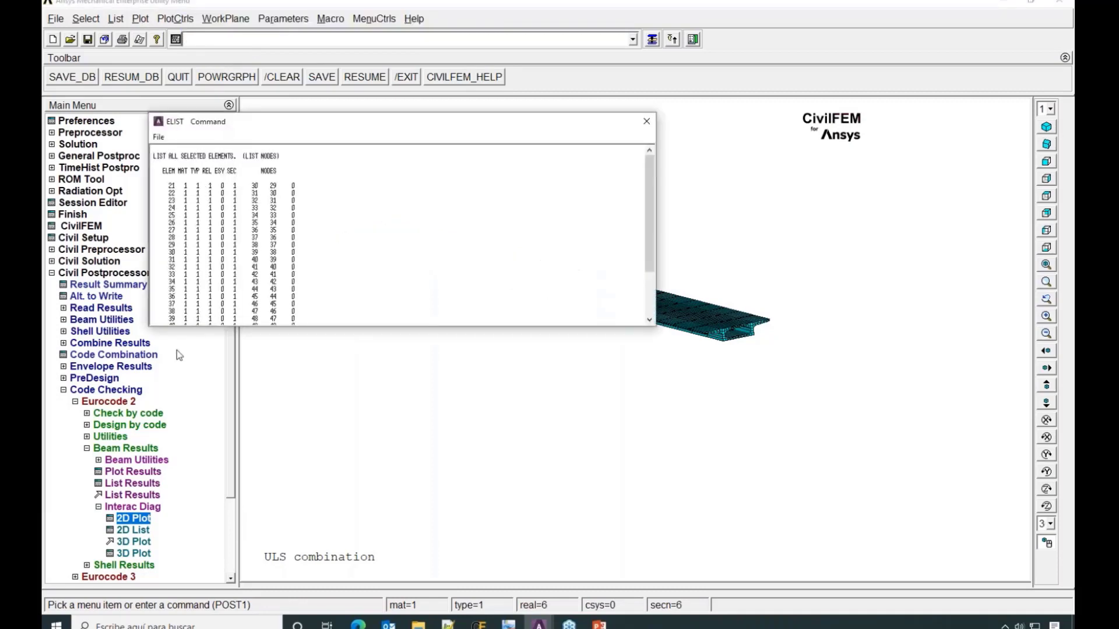
scroll(397, 309, down, 2)
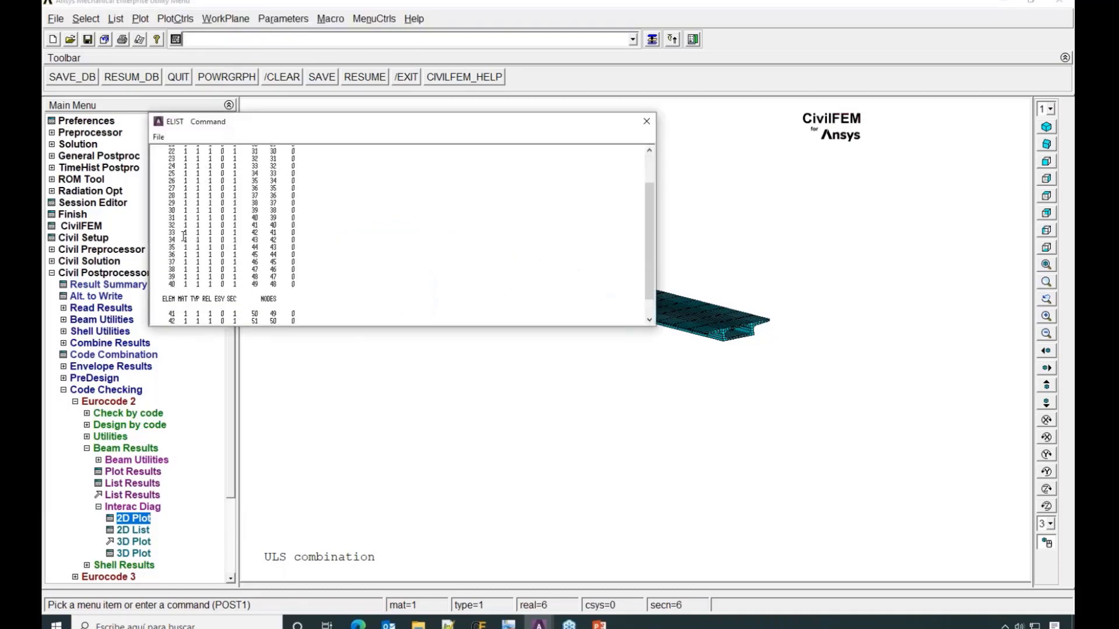
click(646, 121)
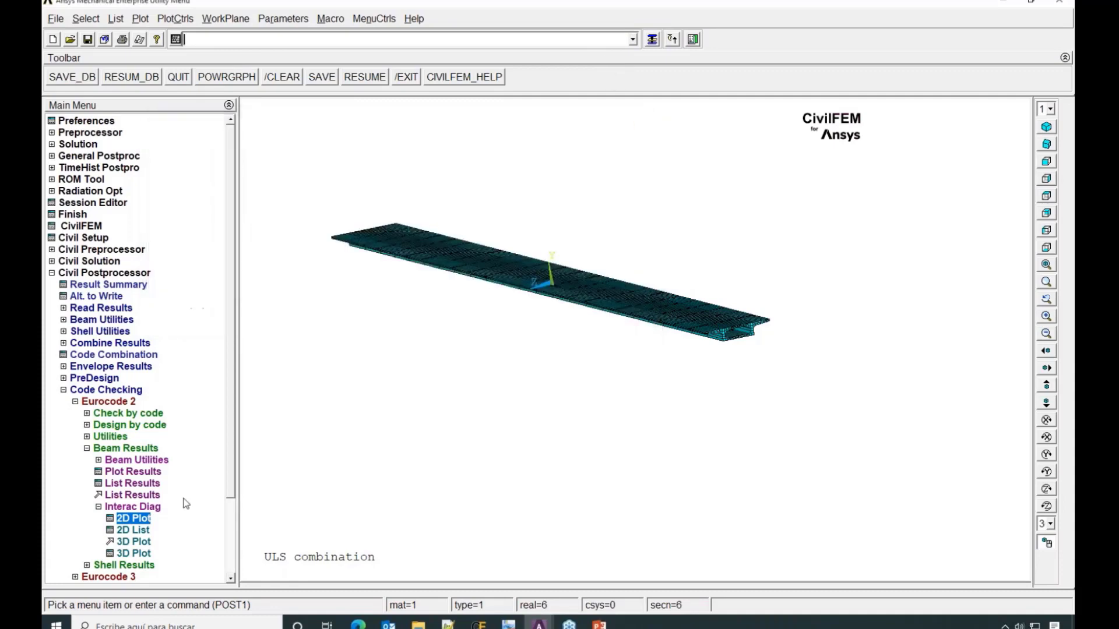
Plot the 2D interaction diagram for beam 32 at End I in the MZ plane, with both stress limits at 0
click(133, 519)
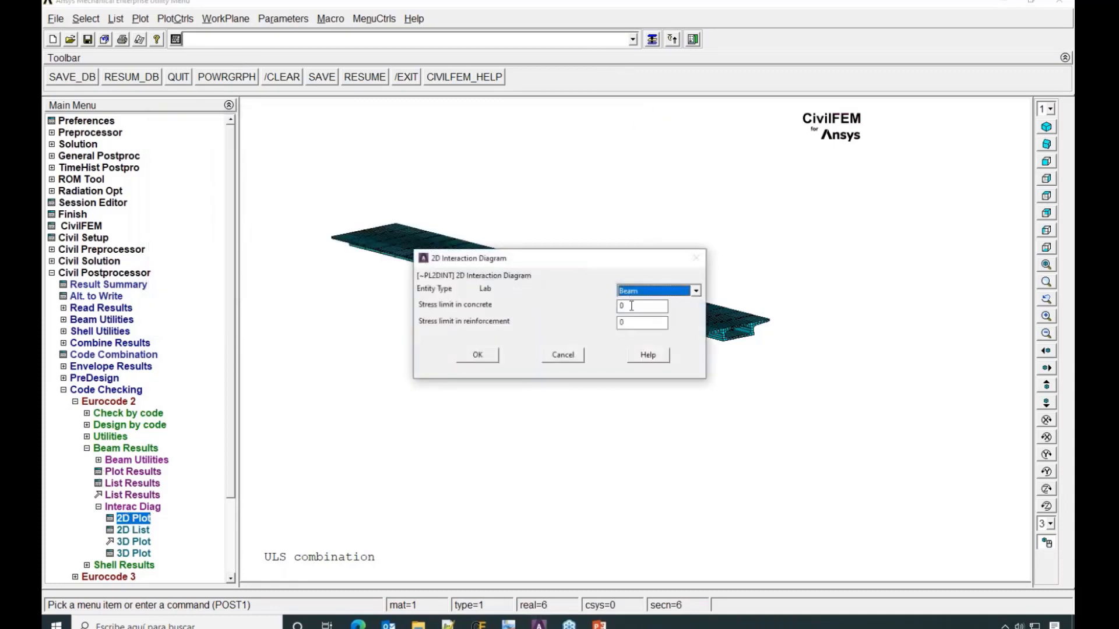
click(487, 355)
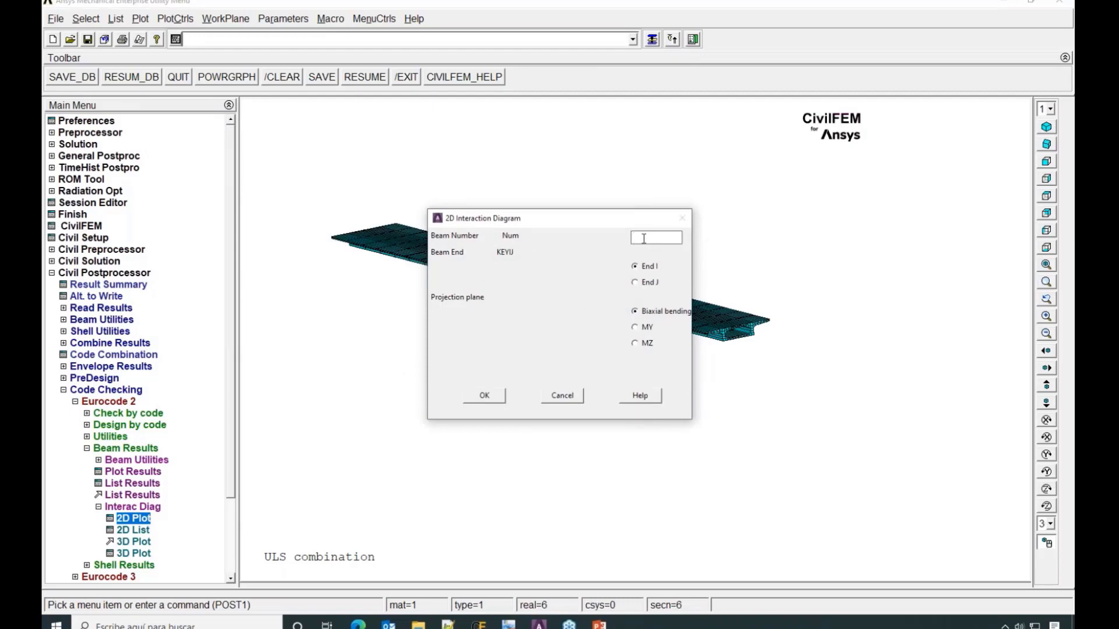
click(635, 343)
click(488, 398)
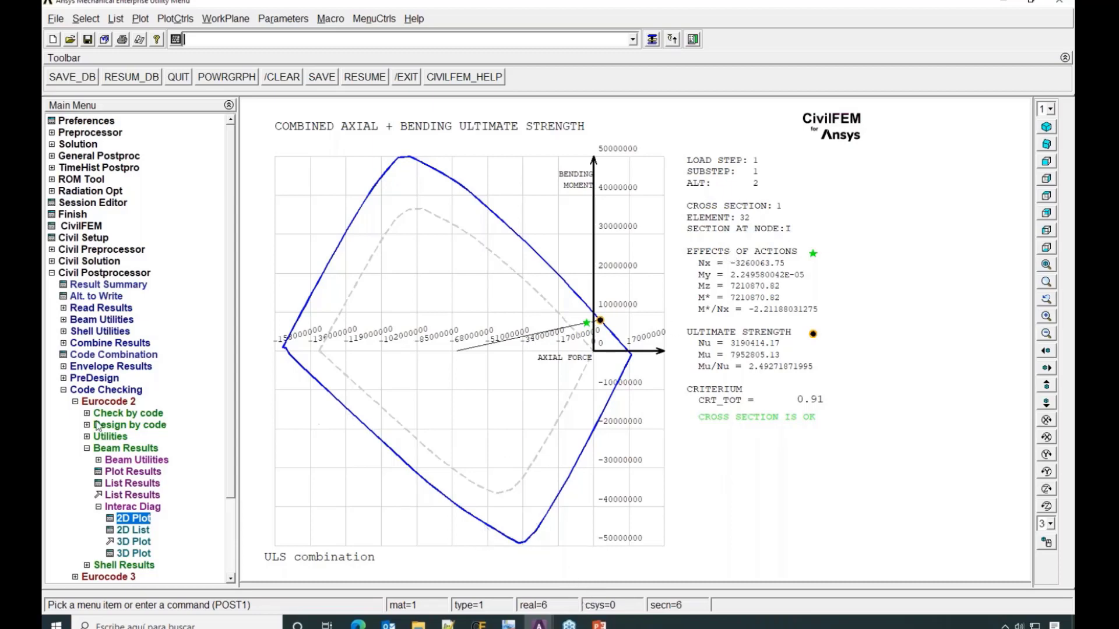
Read the results of load step 2 using the LAST substep and the FIRST alternative
click(98, 507)
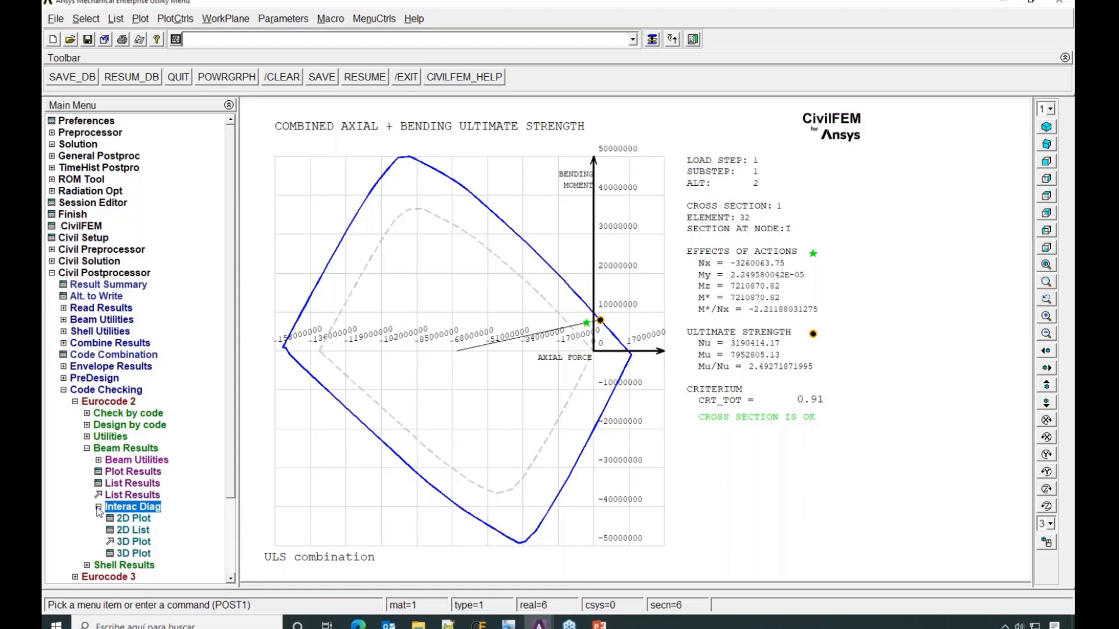
click(108, 449)
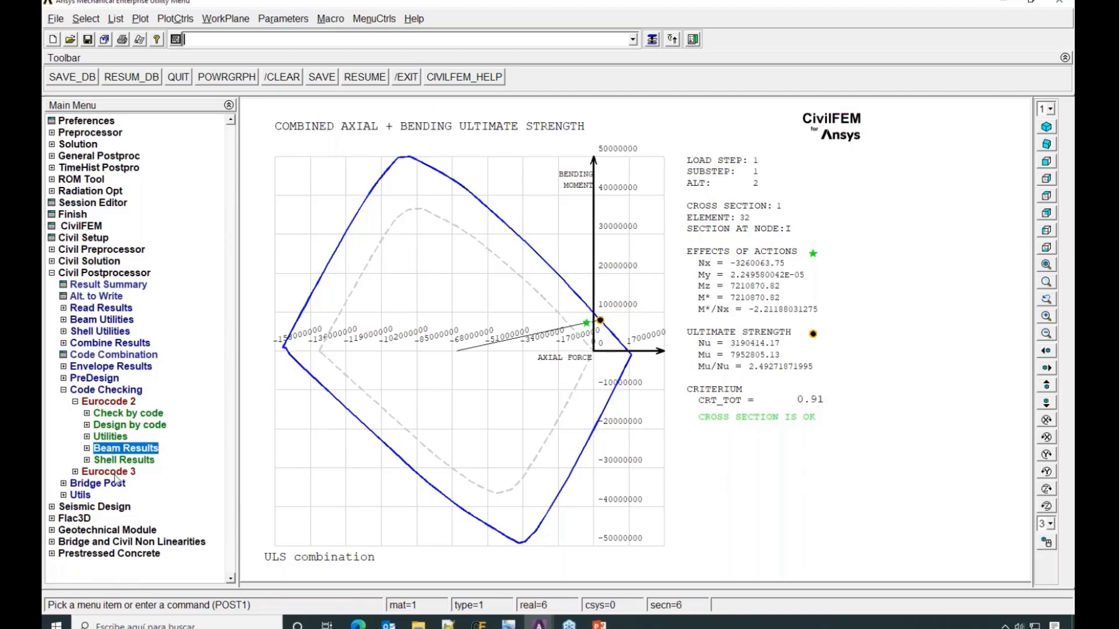
click(112, 309)
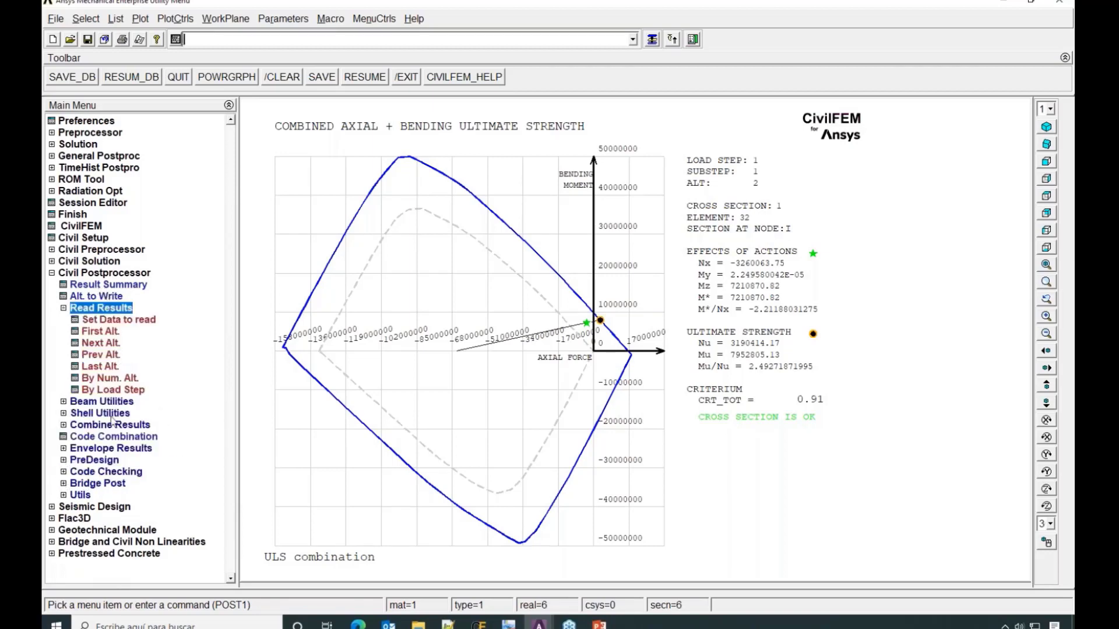
click(112, 389)
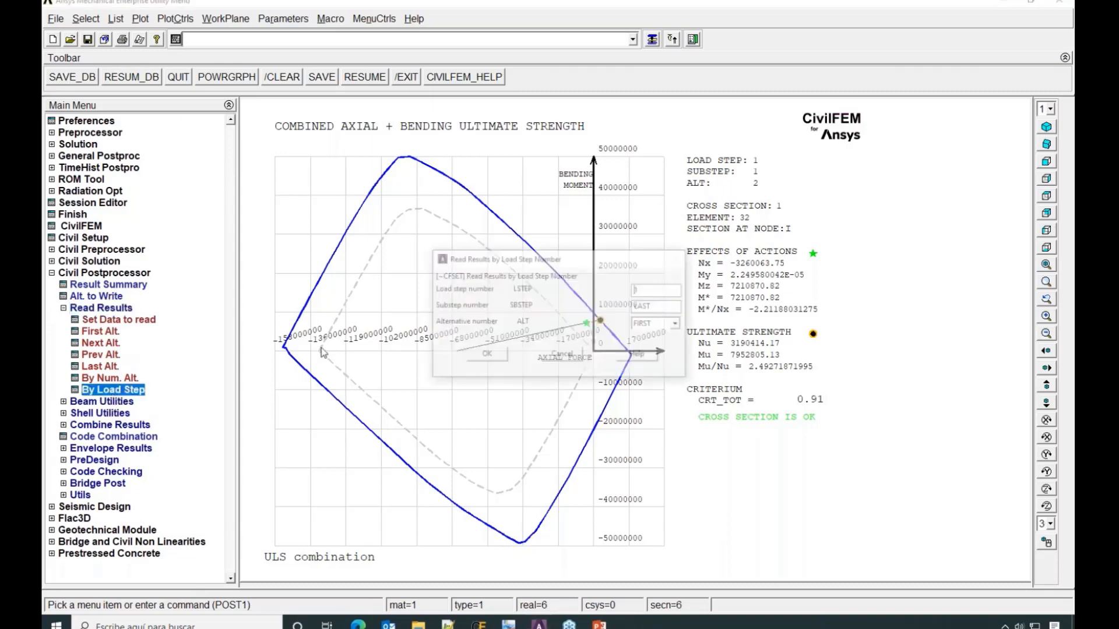
double_click(636, 291)
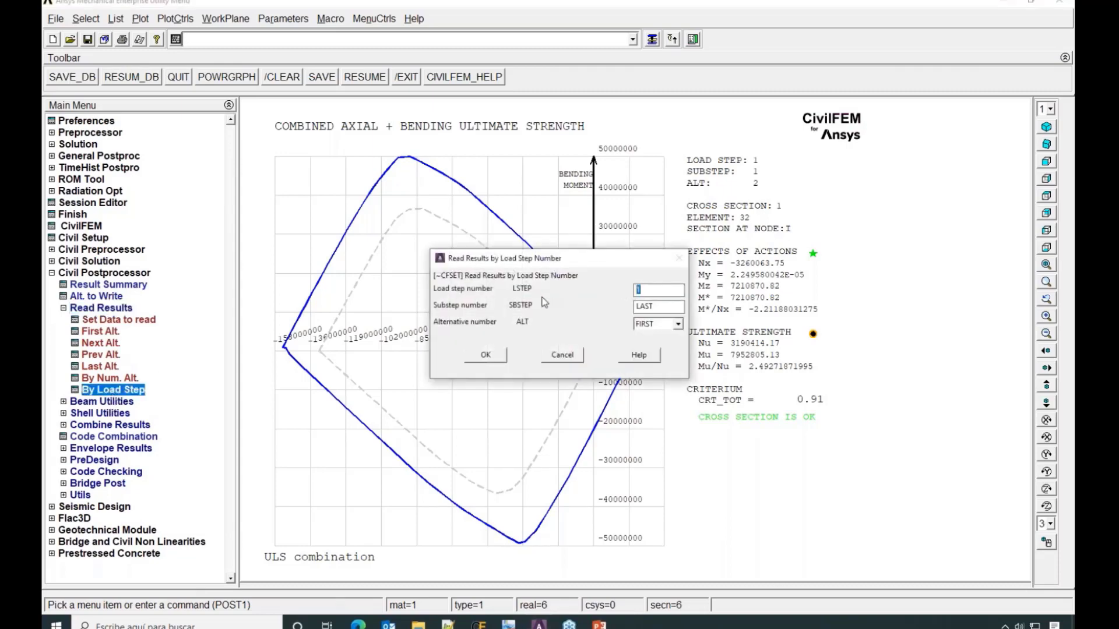
text(2)
click(487, 359)
Run the Eurocode 2 cracking check for Mz moment with 0.0002 maximum crack width, high bond bars, short term loading, k3 3.4 and k4 0.425
click(64, 471)
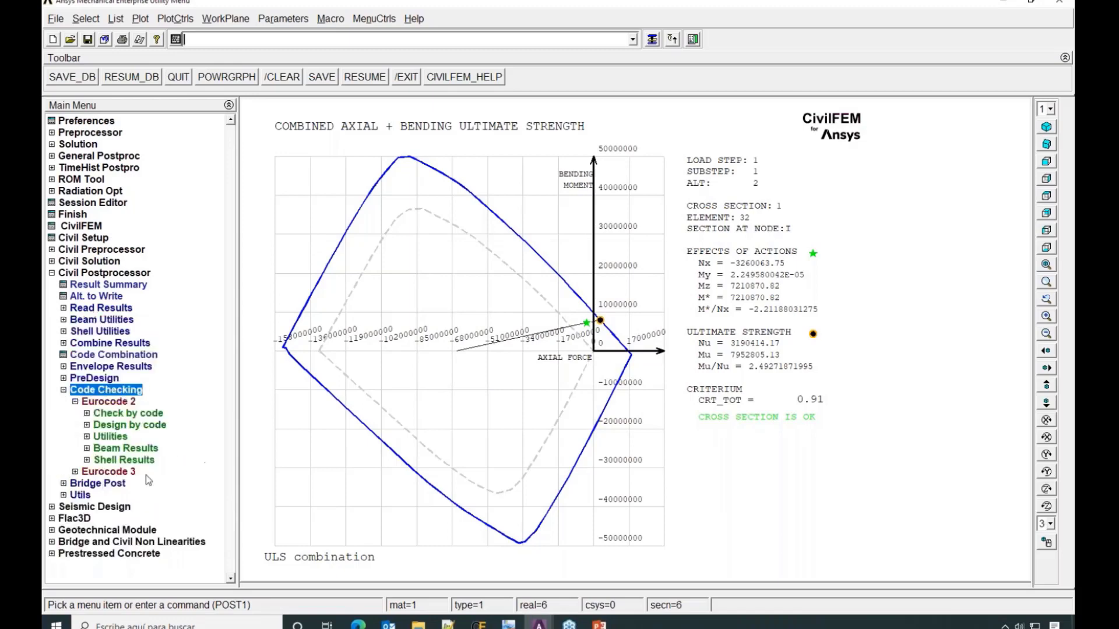
click(95, 414)
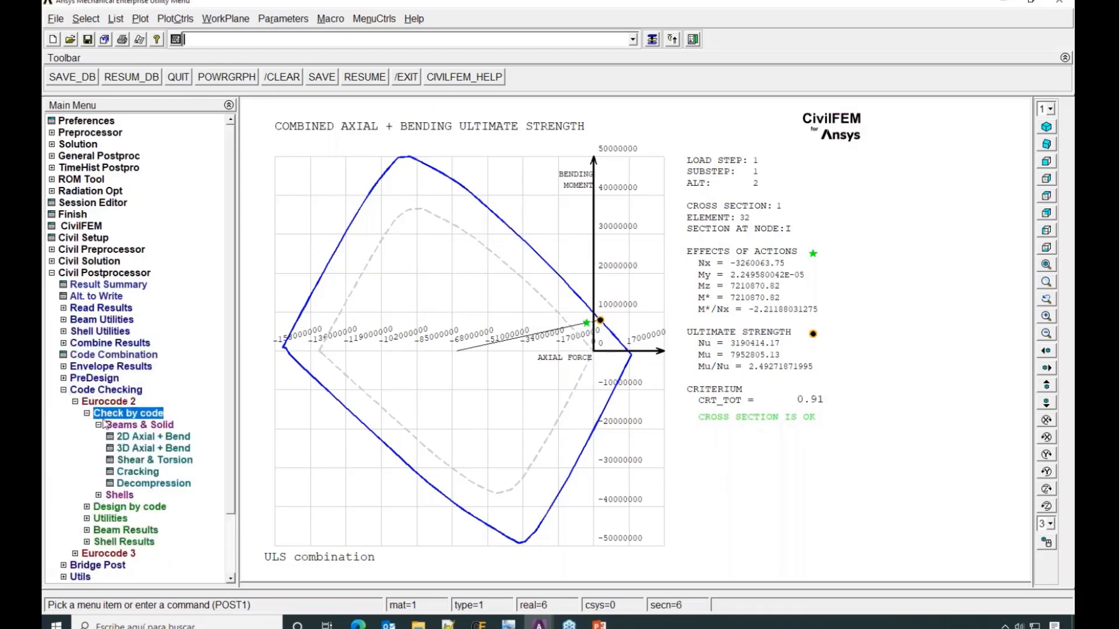
click(137, 471)
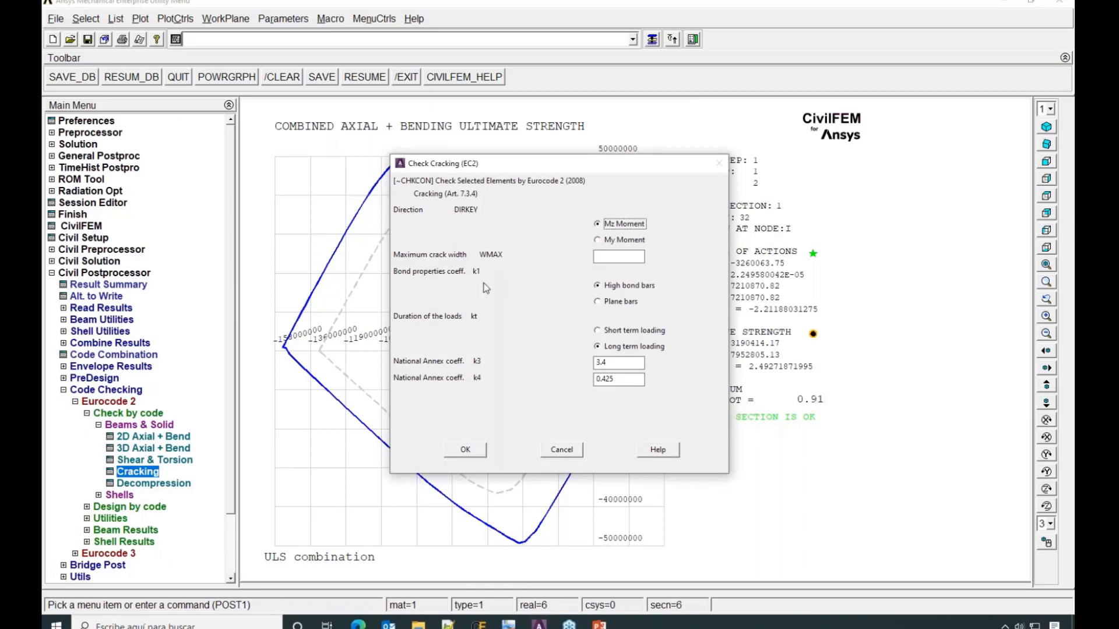
click(597, 347)
click(598, 331)
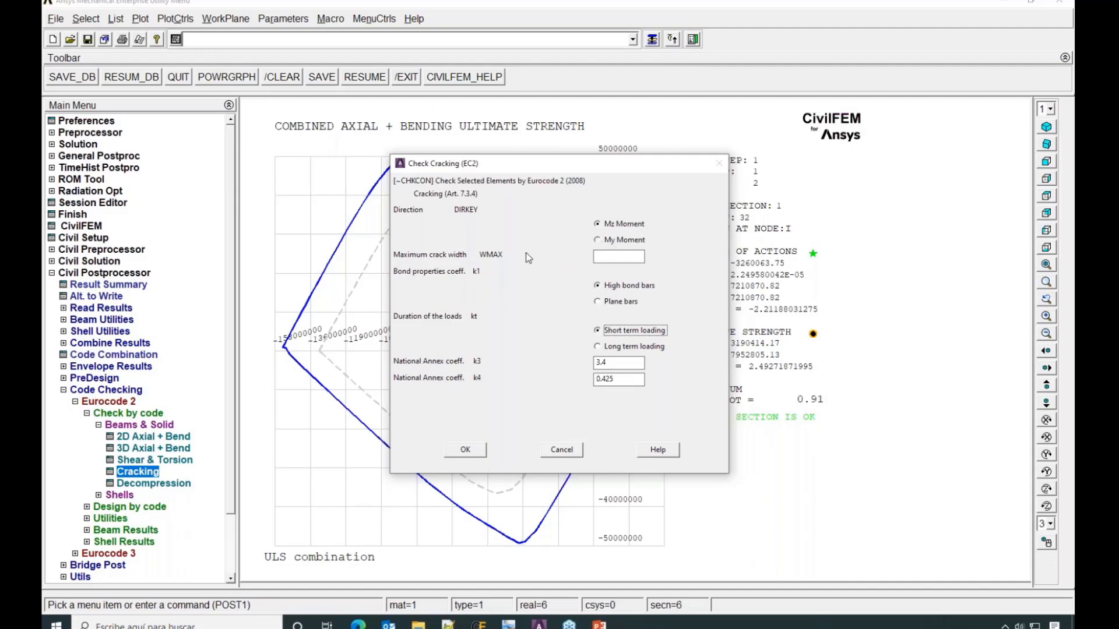
click(612, 255)
text(0.0002)
click(466, 449)
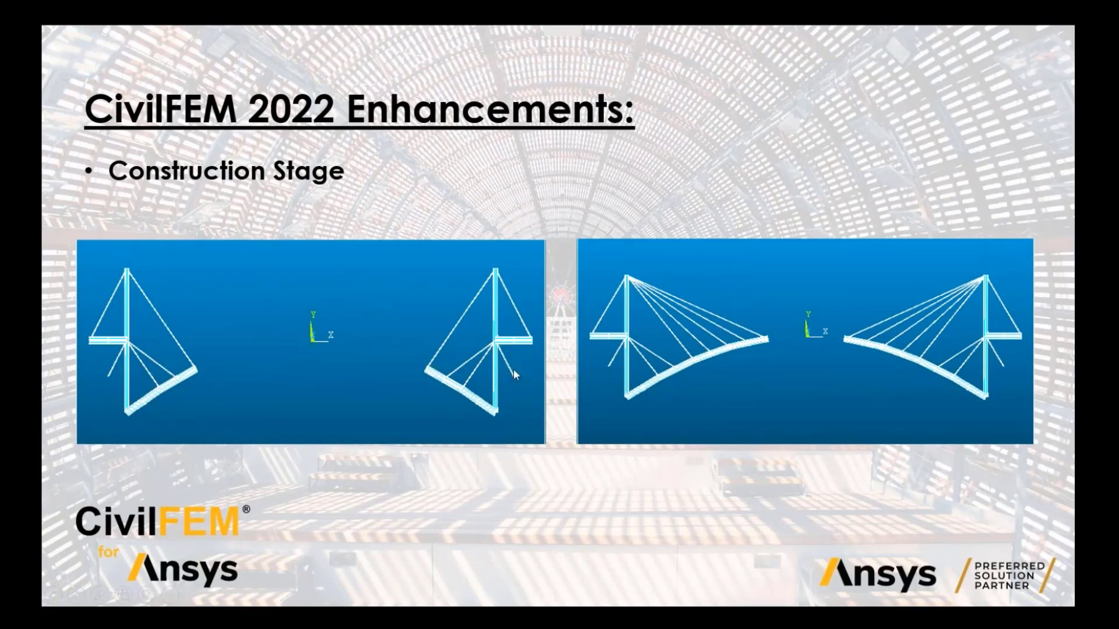
Show the Construction Stage animation slide, exit the PowerPoint slide show and switch back to the Ansys Mechanical window
click(699, 214)
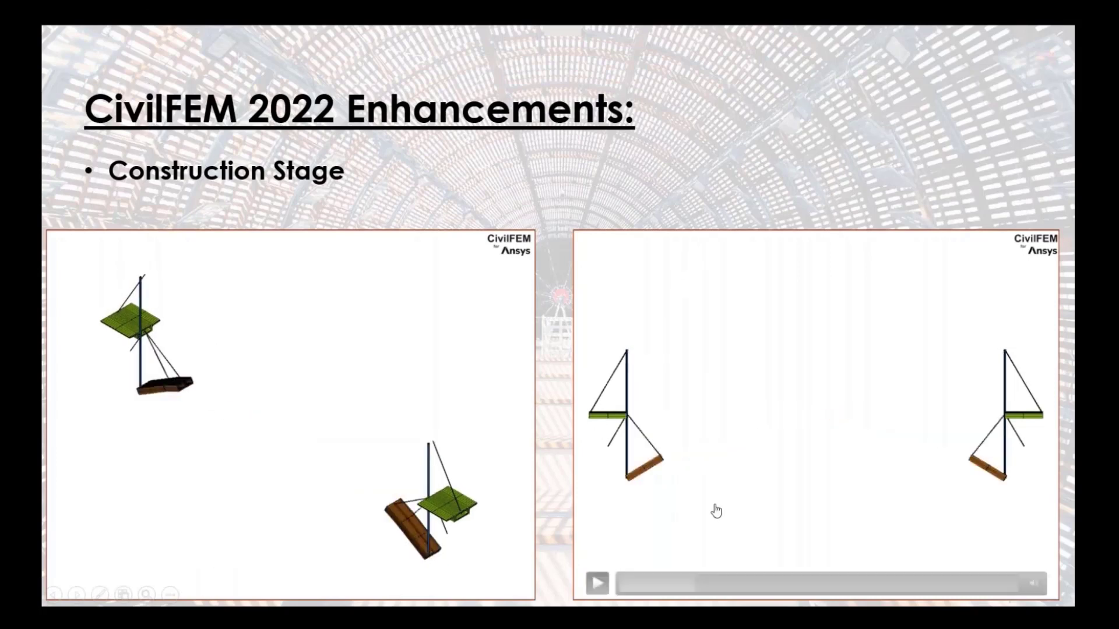
key(Escape)
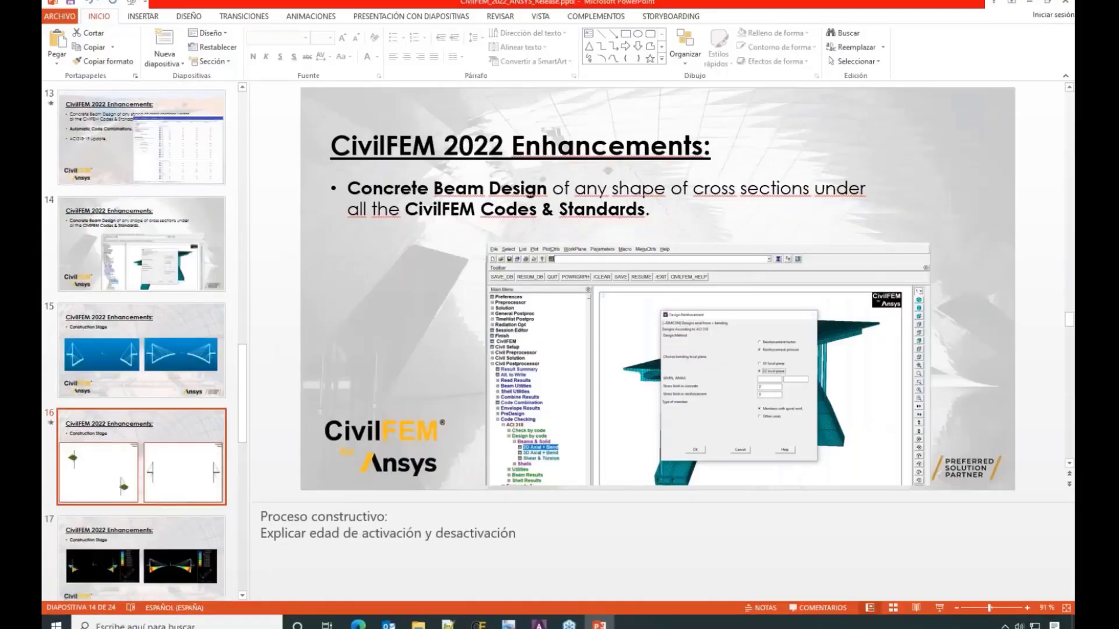
mouse_move(539, 623)
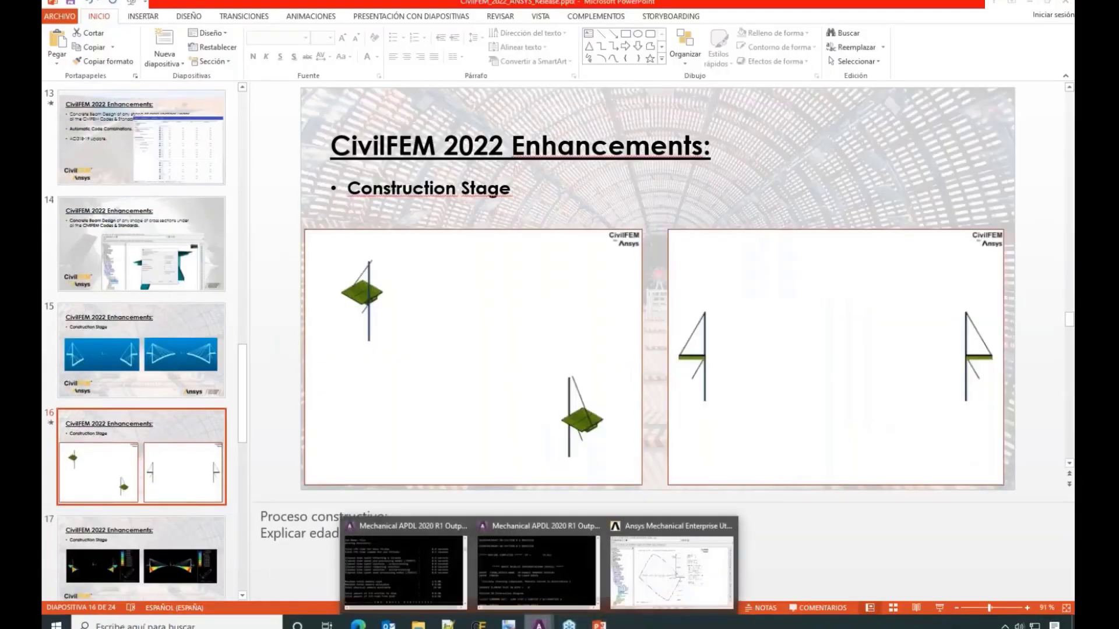
click(665, 568)
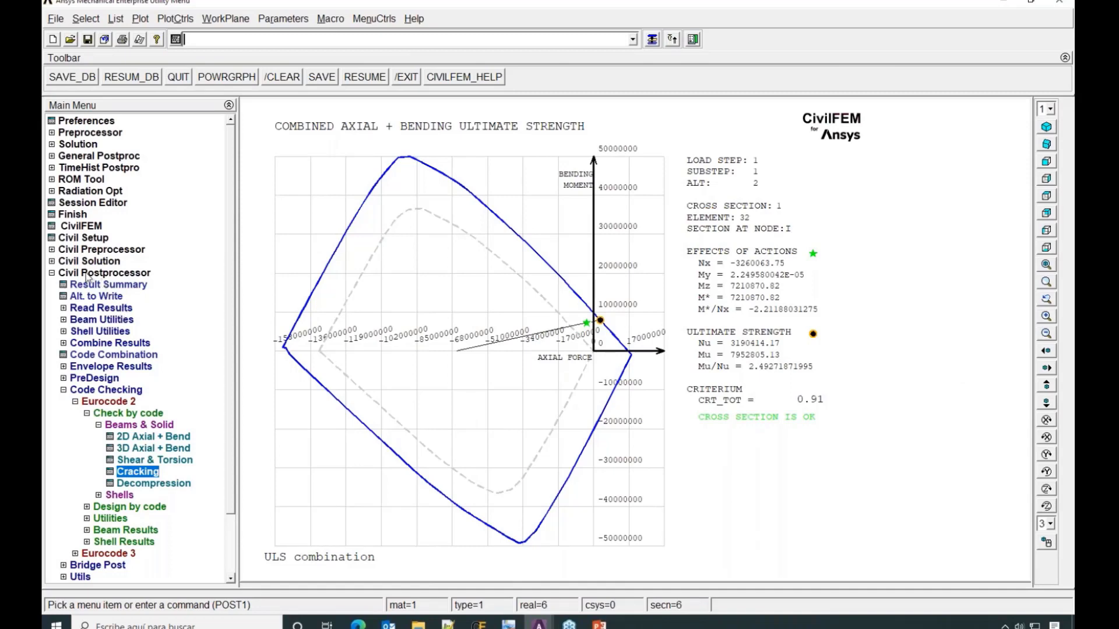
Examine the activation and deactivation times of concrete material 1 (C30/37) in the Civil Preprocessor, and close the Material Browser
click(52, 250)
click(107, 274)
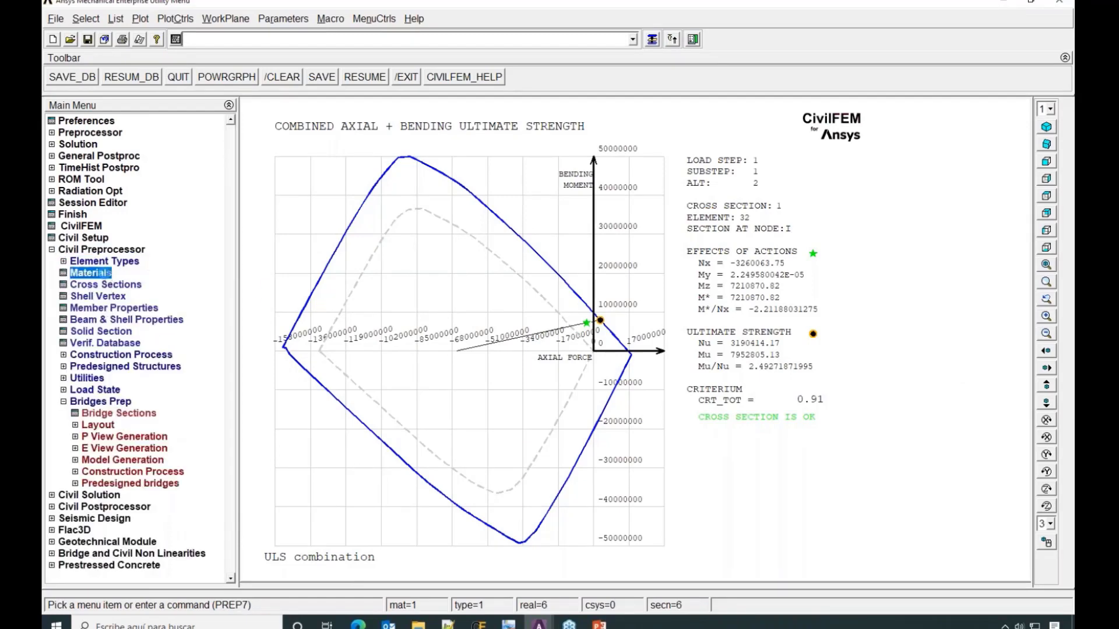
click(411, 256)
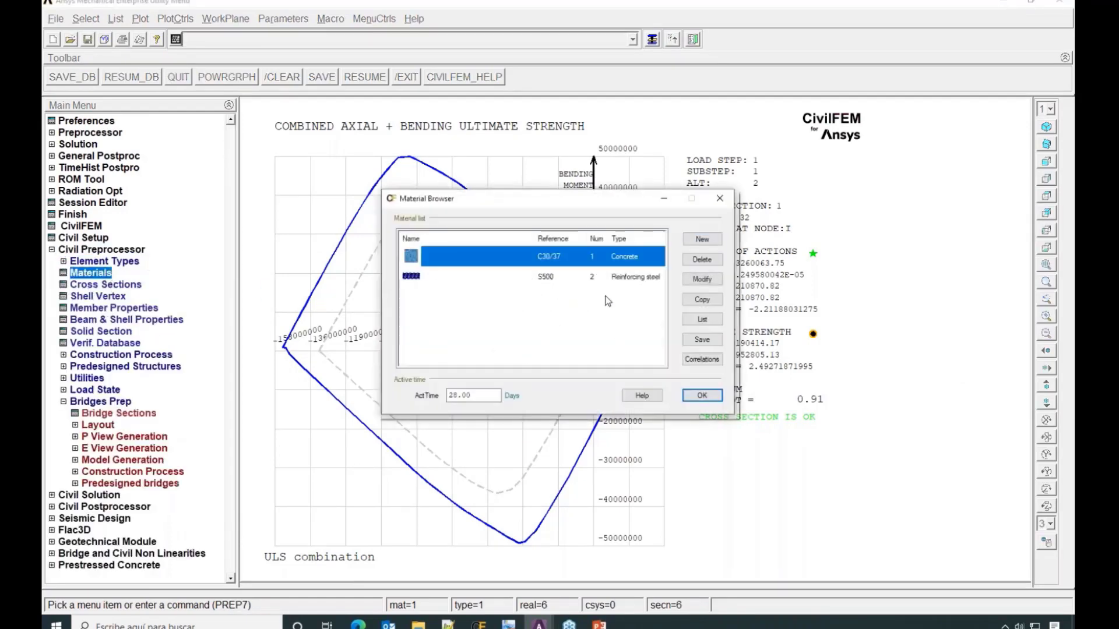
click(702, 280)
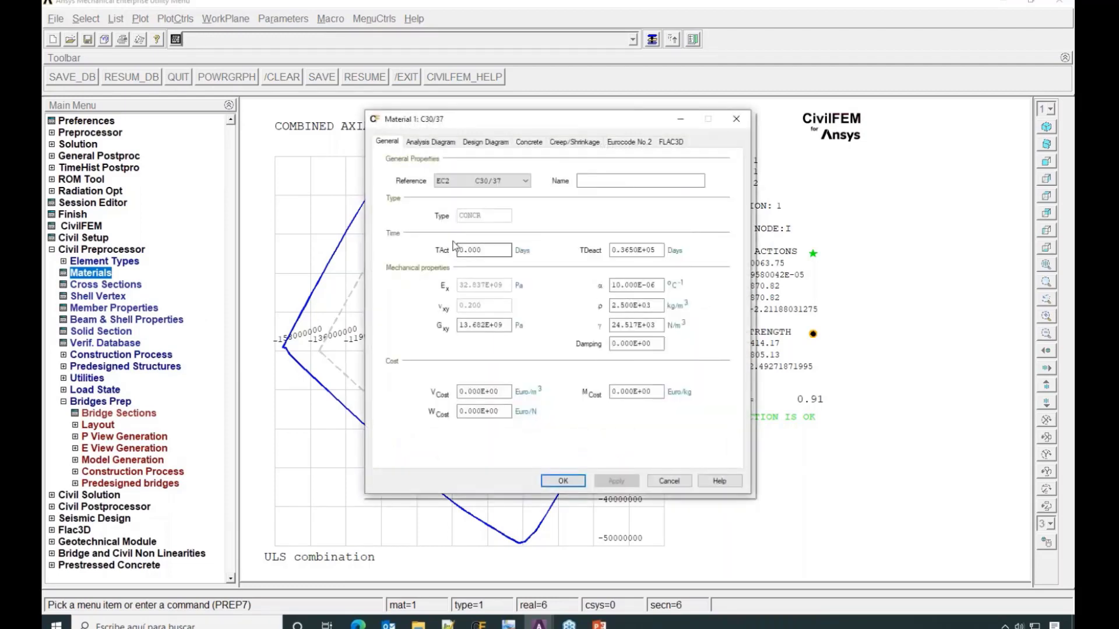
double_click(494, 250)
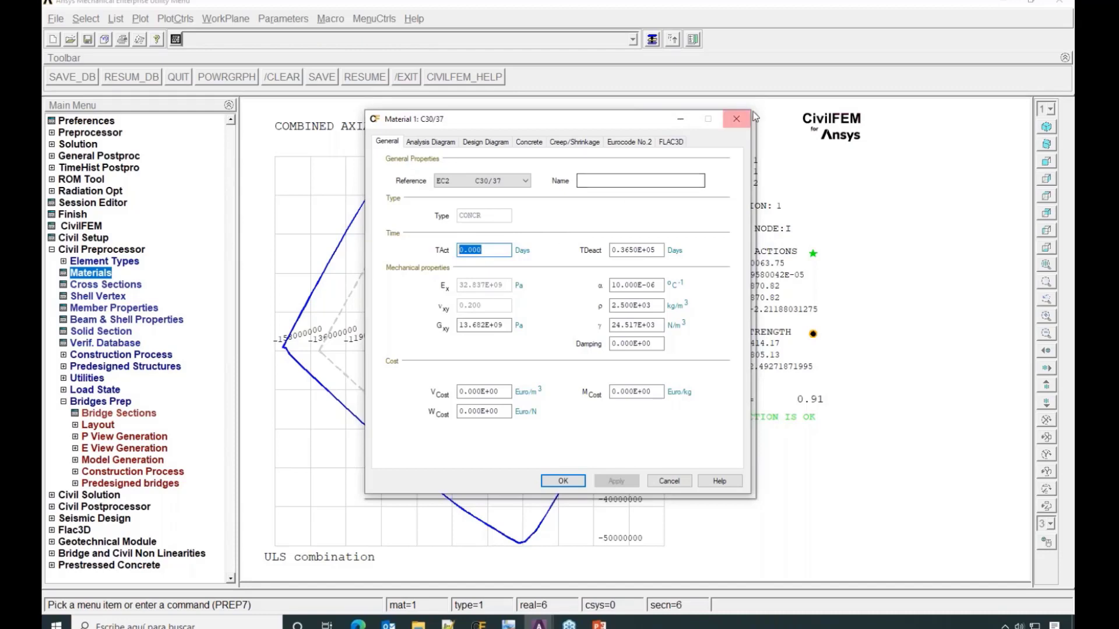
click(735, 119)
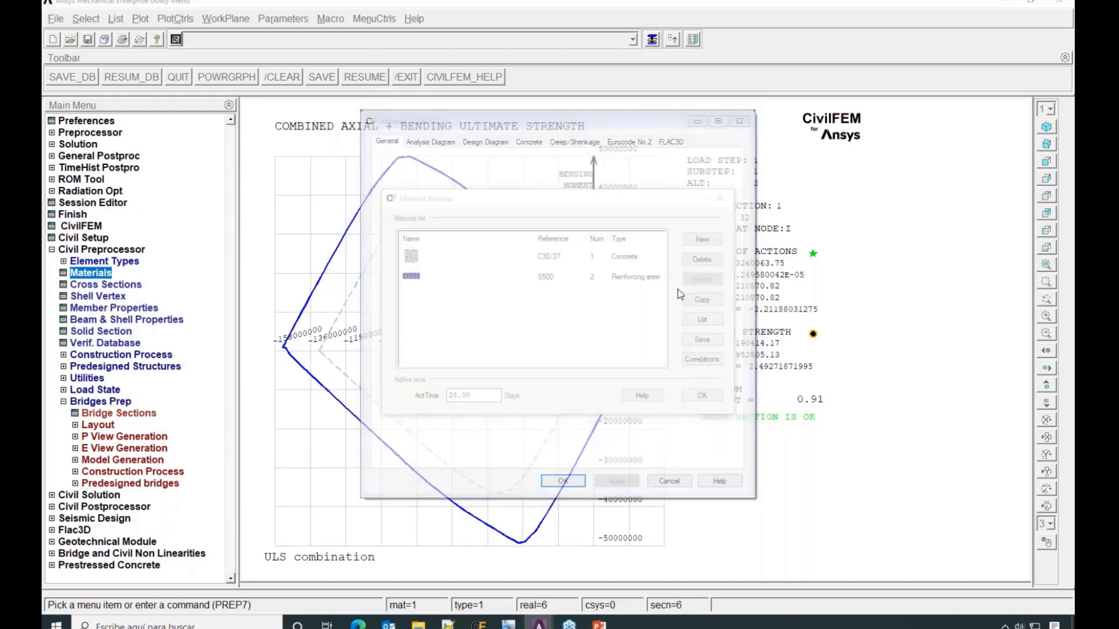
click(721, 198)
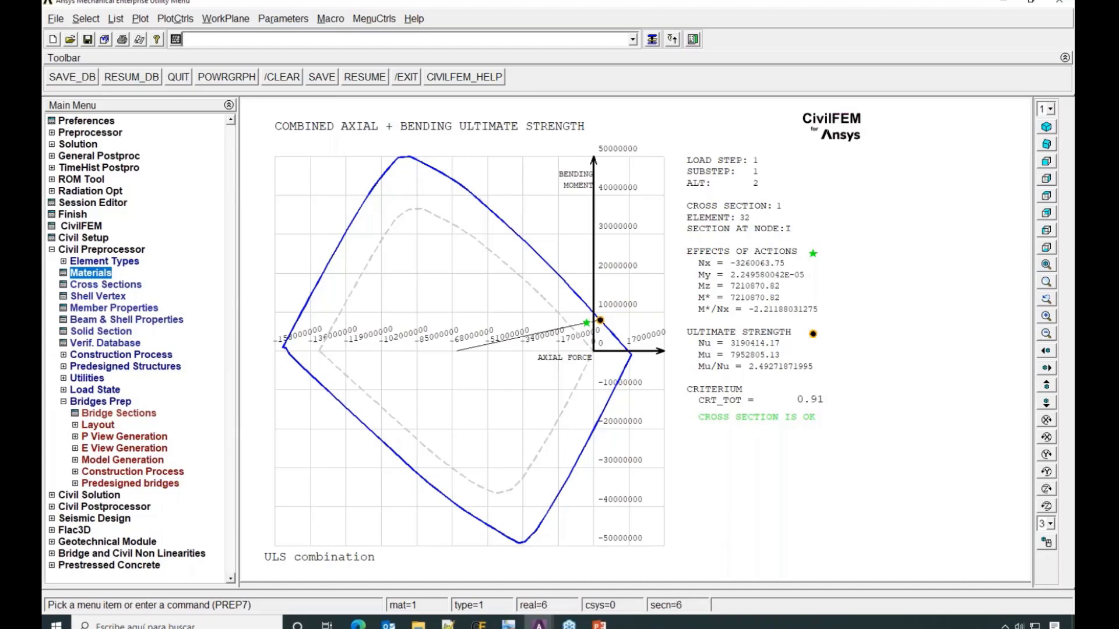
Switch to PowerPoint, resume the slide show and advance to the Construction Stage bending moment and axial force animations
click(599, 622)
click(341, 12)
click(336, 25)
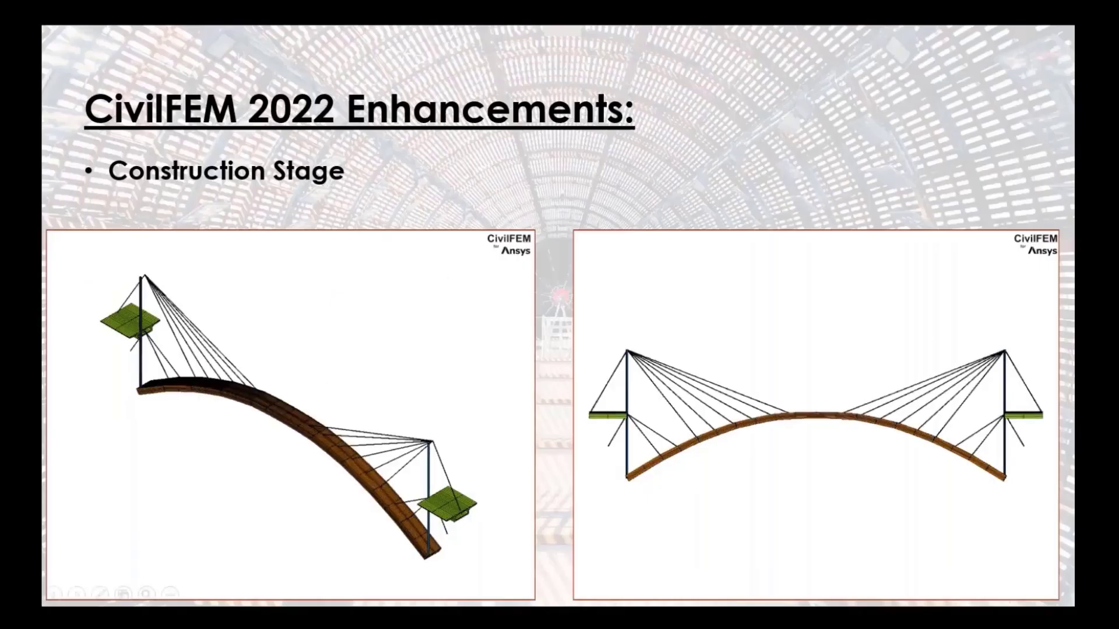
key(Right)
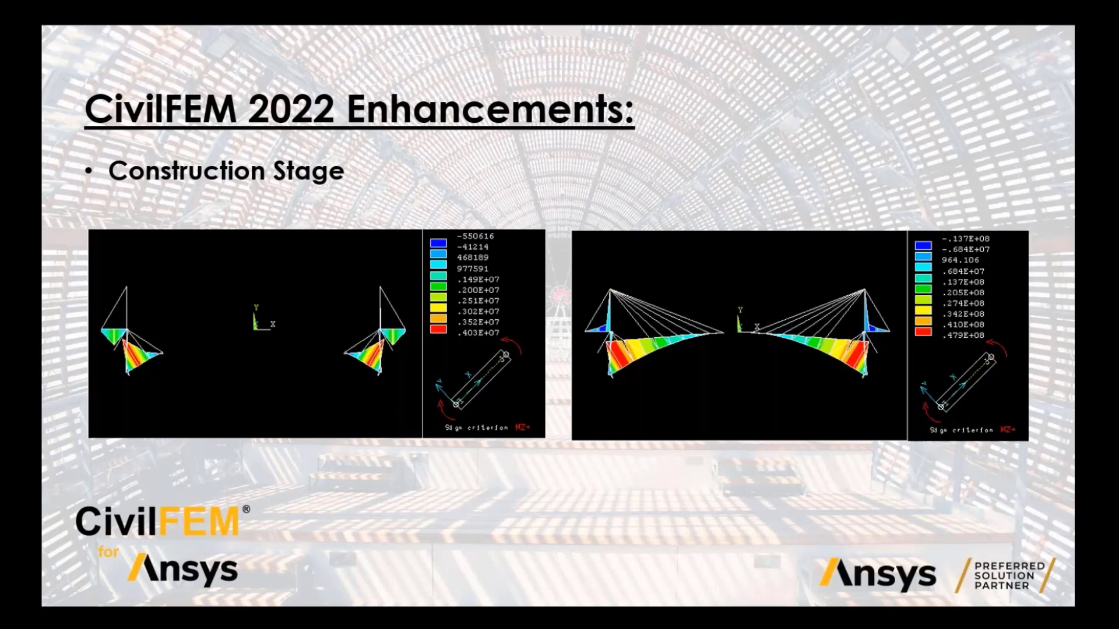
key(Right)
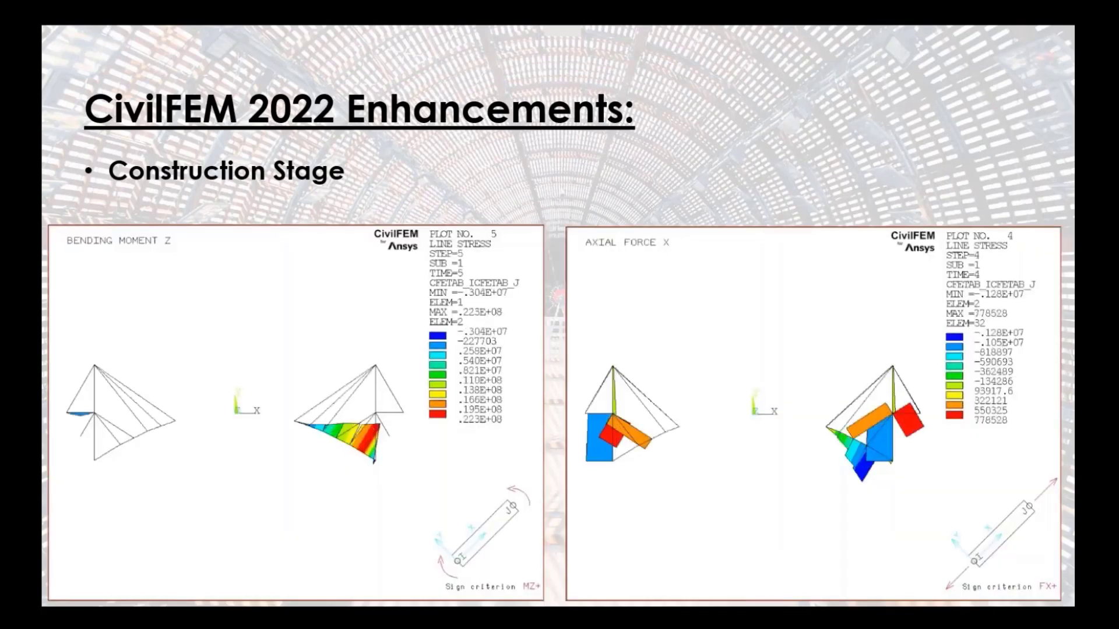